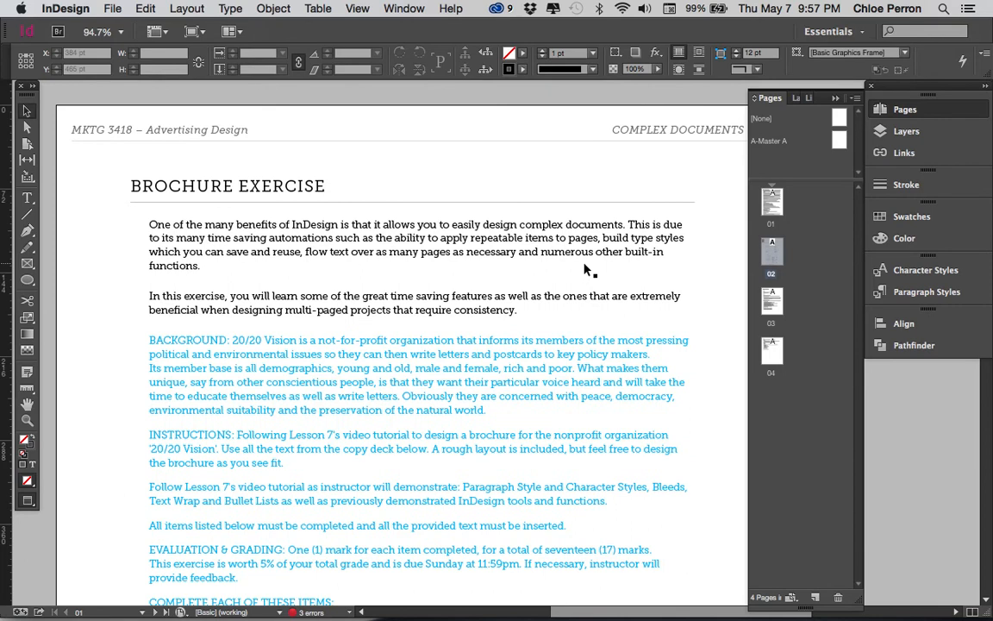
- Scroll down the handout to the rough layout sketches on page 2
scroll(584, 270, down, 5)
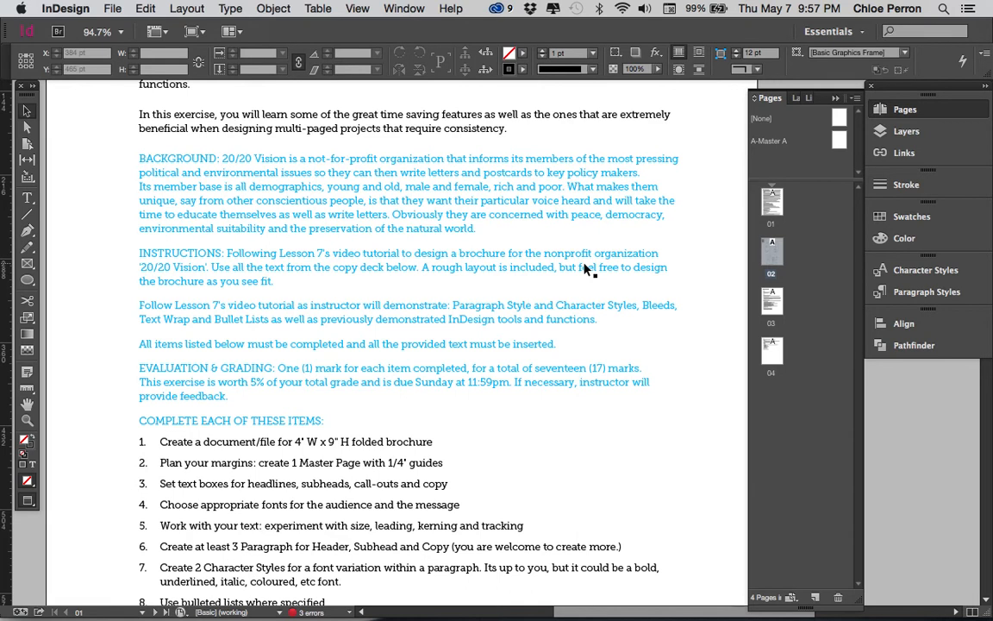
scroll(584, 270, down, 3)
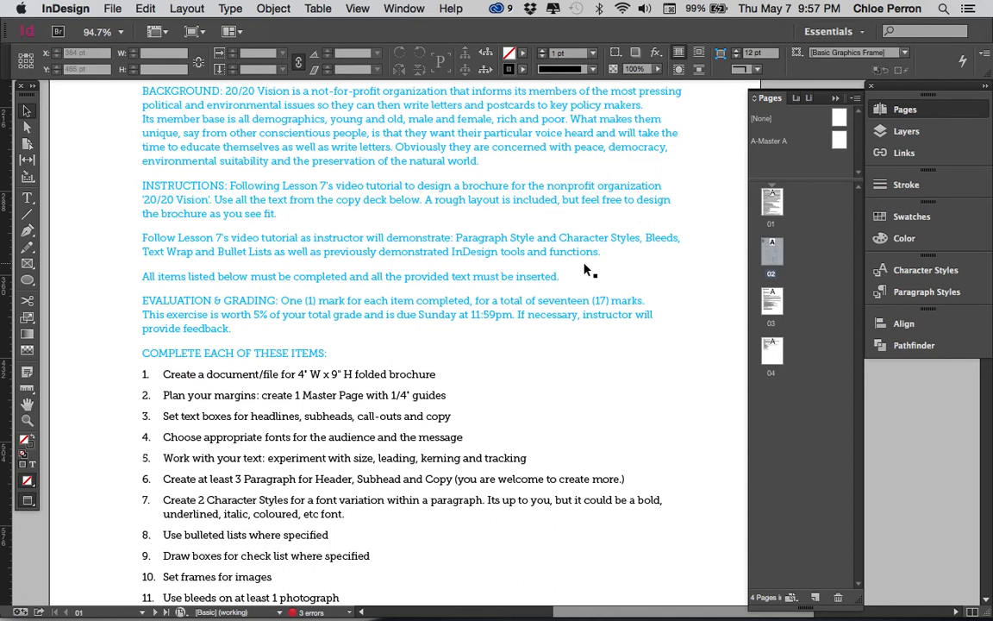
scroll(585, 270, down, 1)
scroll(416, 366, down, 5)
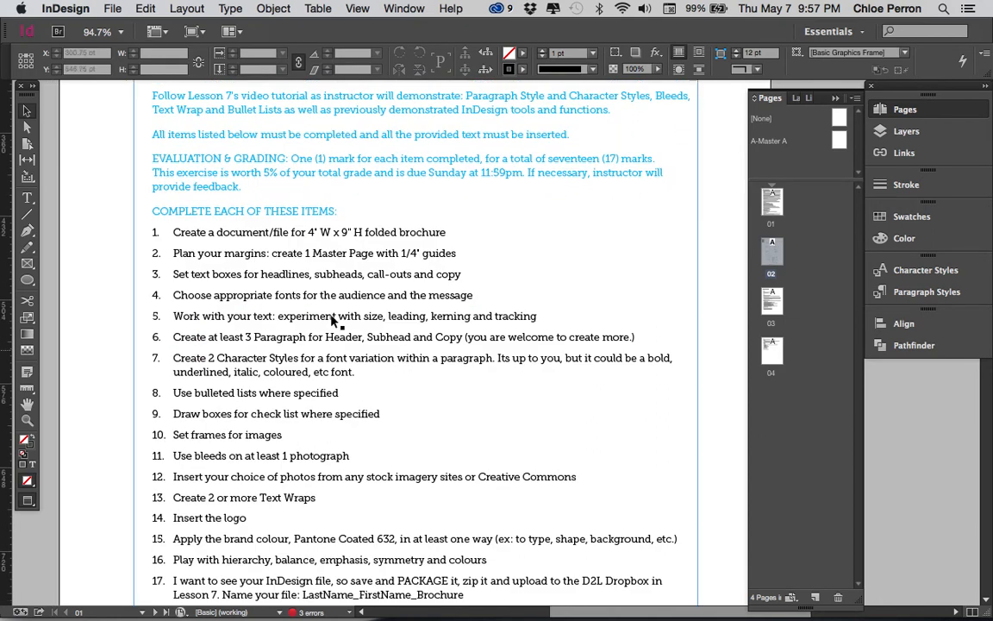
scroll(230, 382, down, 4)
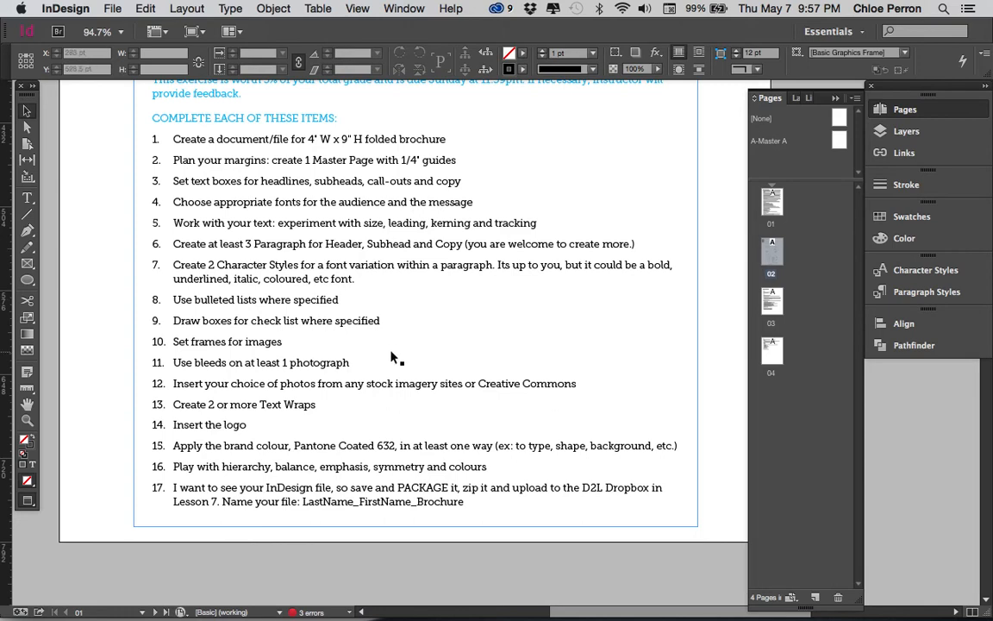
scroll(392, 355, down, 10)
scroll(393, 355, down, 3)
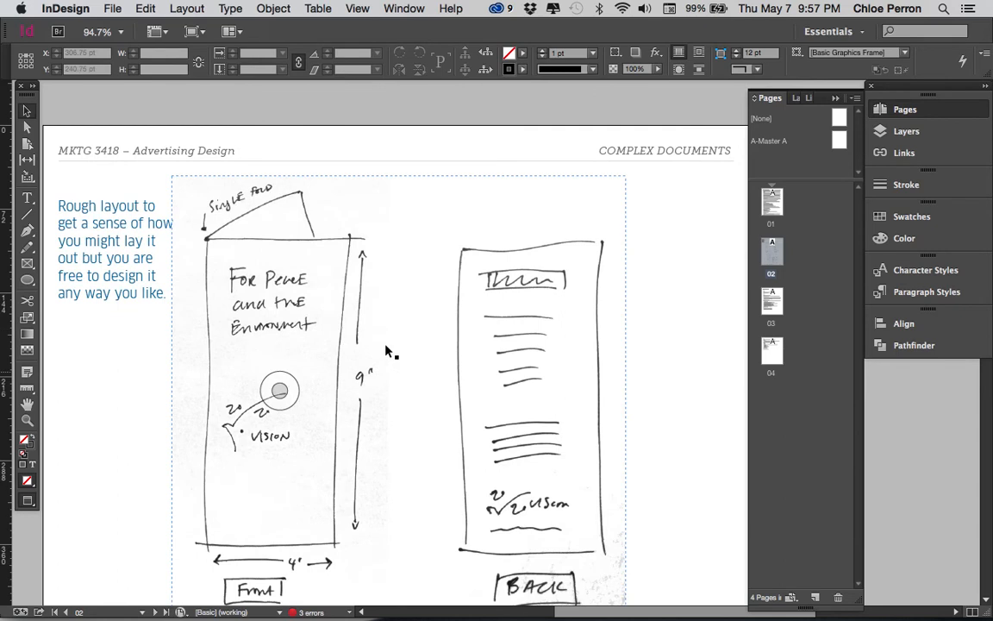
scroll(190, 414, down, 4)
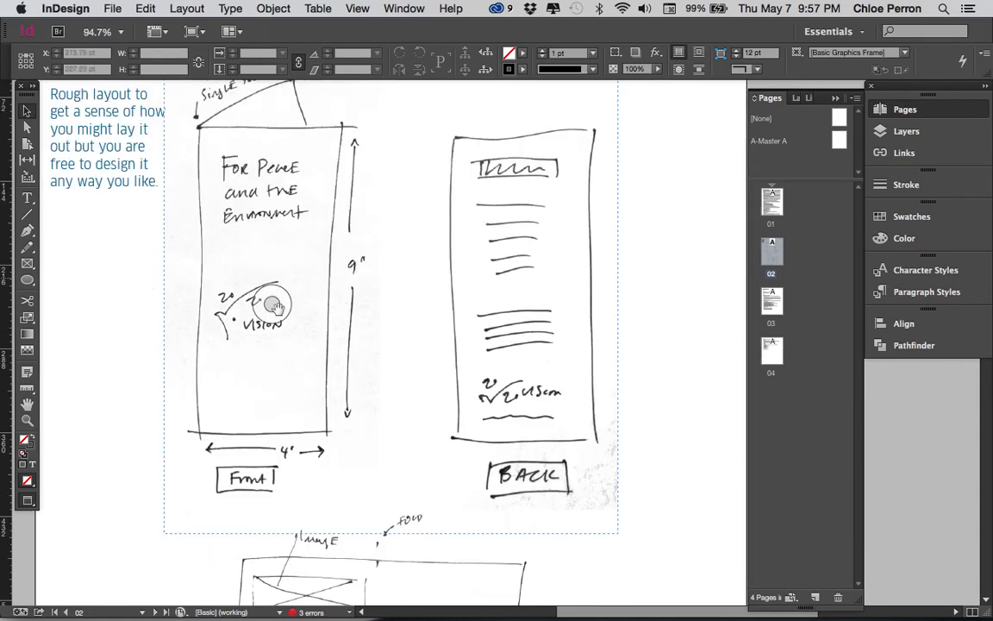
- Hide tools and panels, then review the front, back and centre spread sketches
key(Tab)
scroll(268, 255, up, 2)
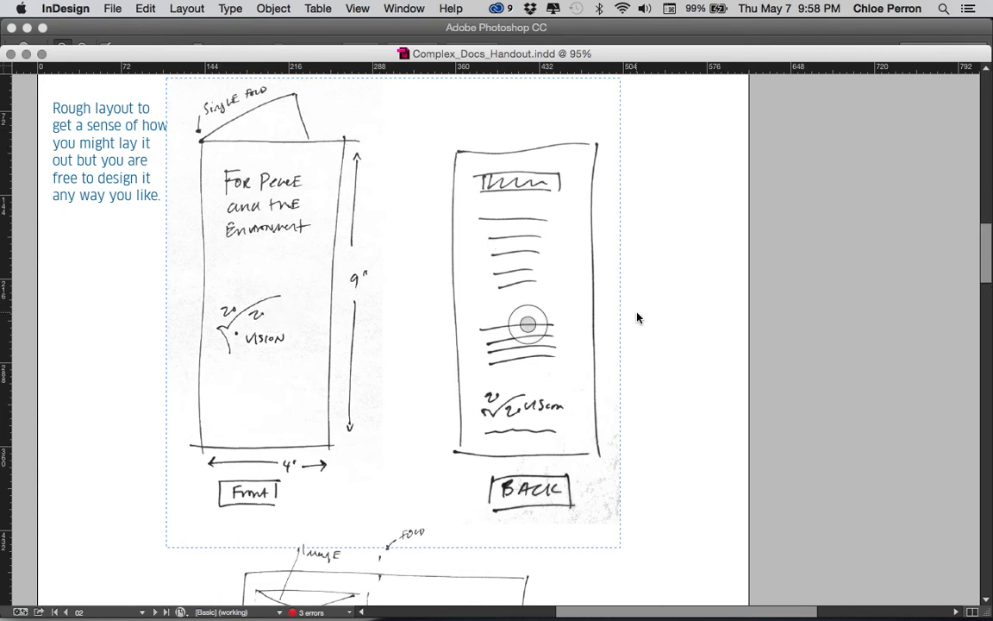
scroll(403, 243, down, 10)
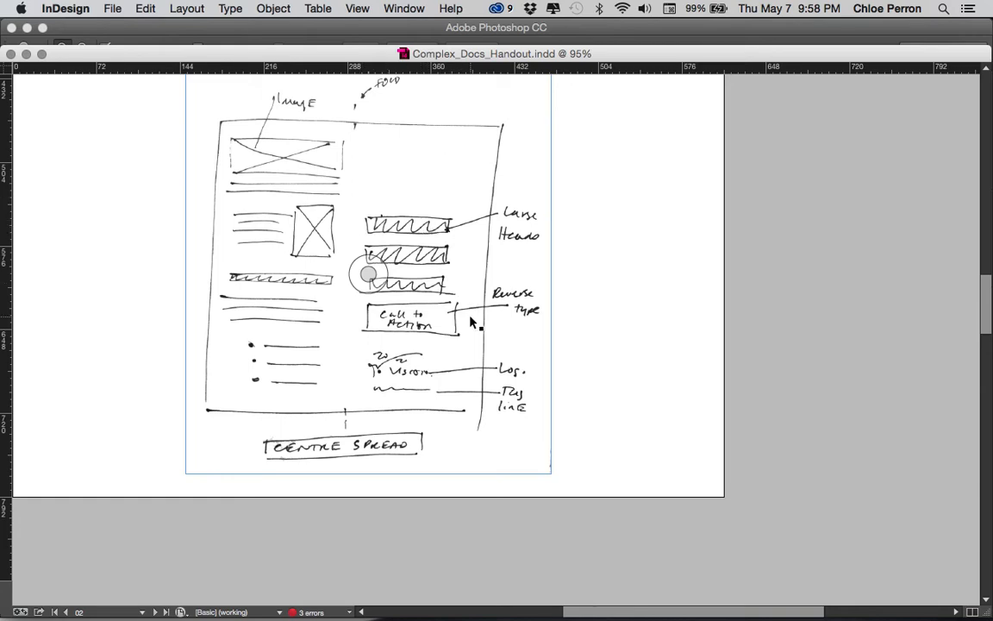
scroll(473, 319, up, 5)
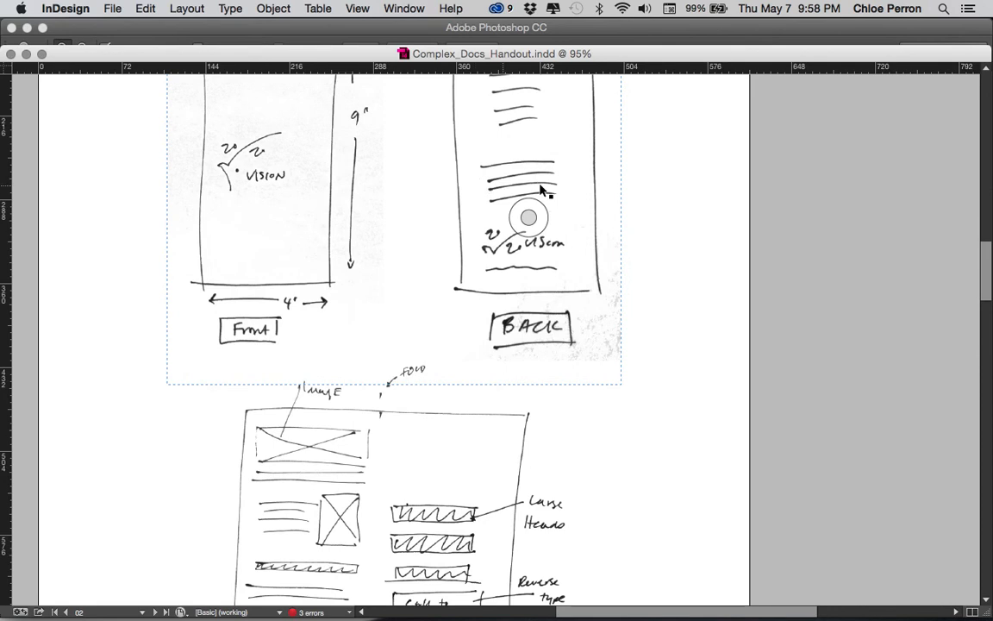
scroll(553, 323, down, 8)
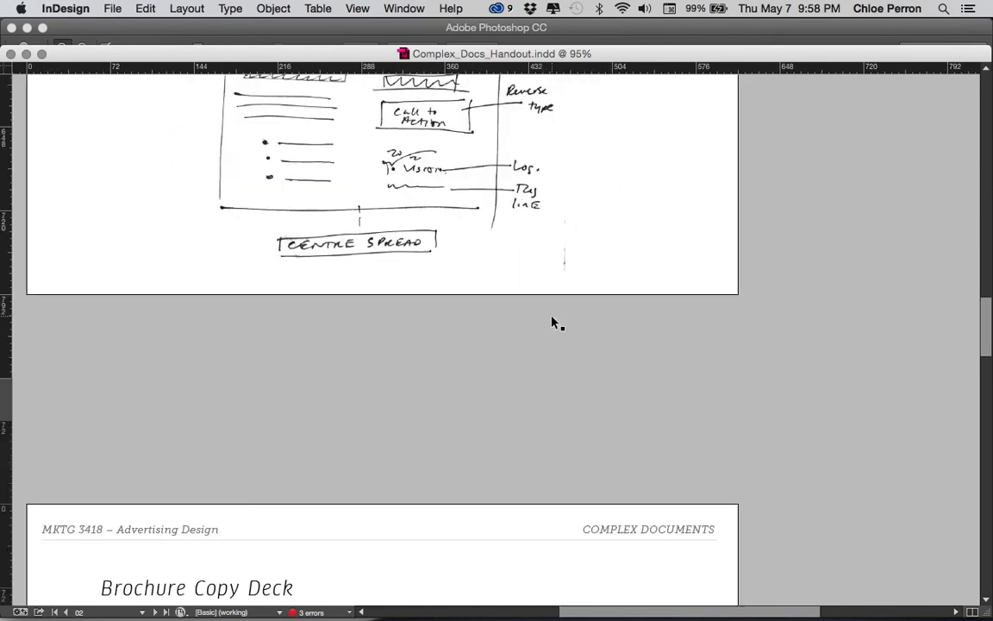
- Select the Brochure Copy Deck frame and read through copy deck pages 3 and 4
scroll(553, 323, down, 7)
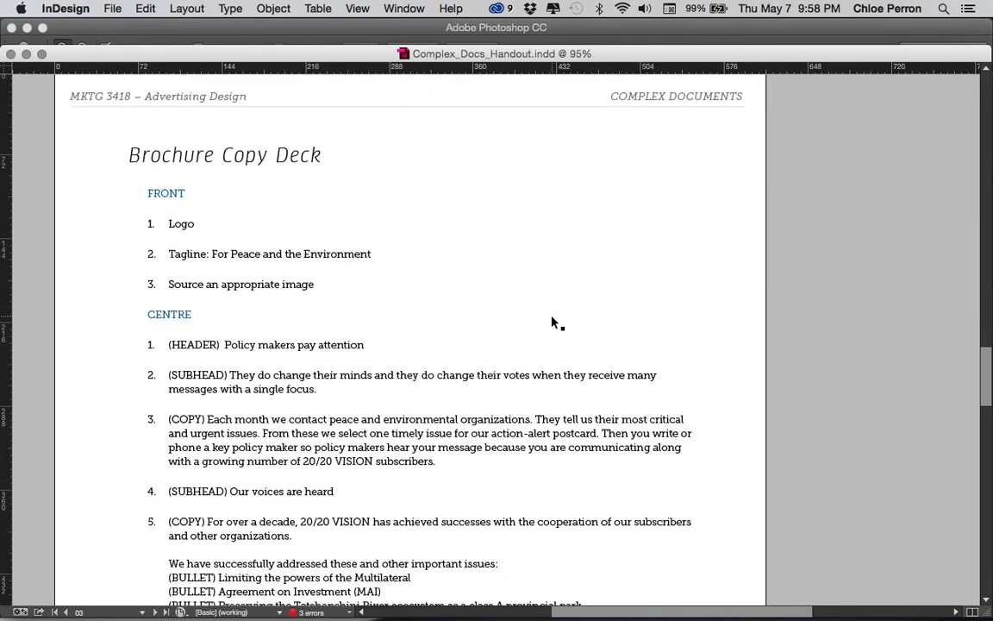
scroll(554, 324, down, 2)
click(228, 250)
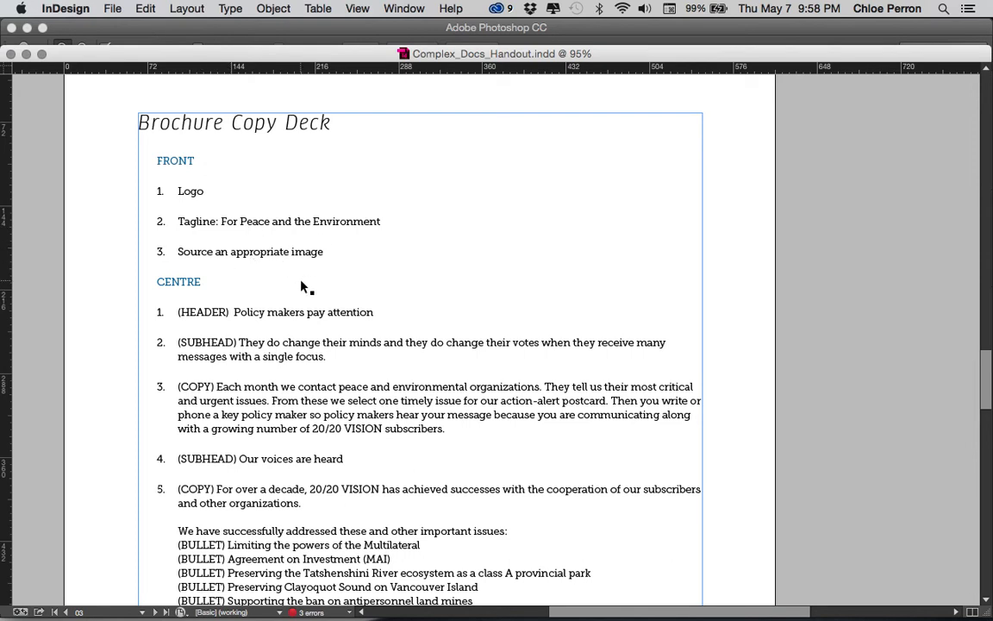
scroll(305, 287, down, 2)
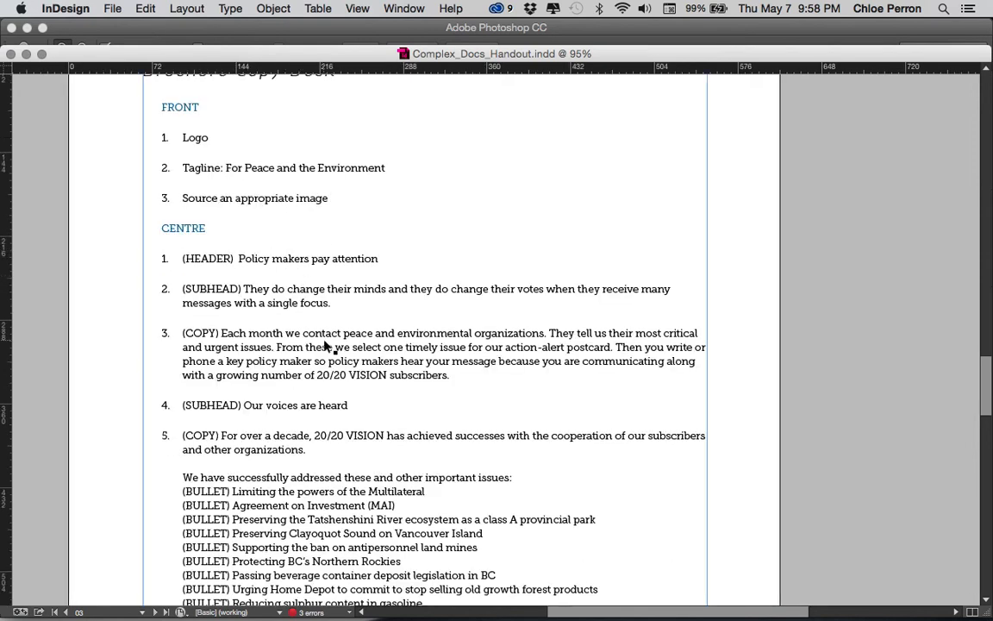
scroll(326, 347, down, 1)
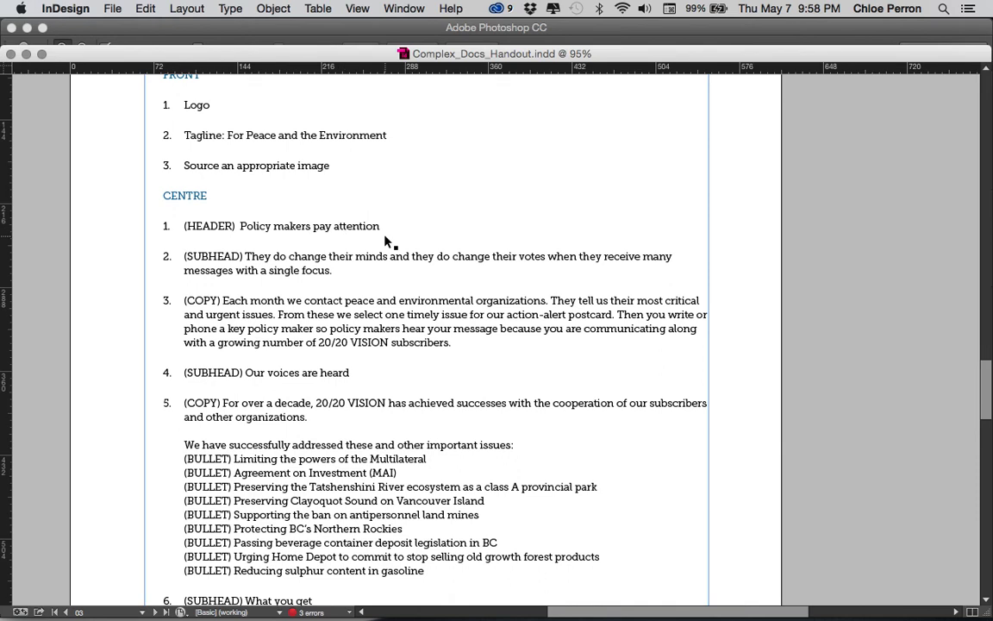
scroll(310, 384, down, 5)
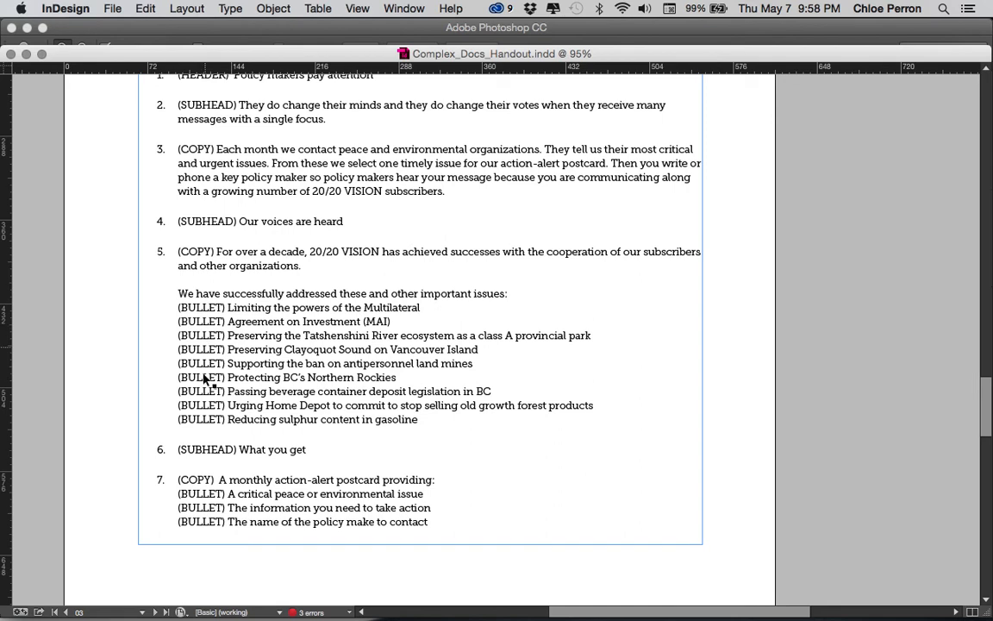
scroll(207, 412, down, 2)
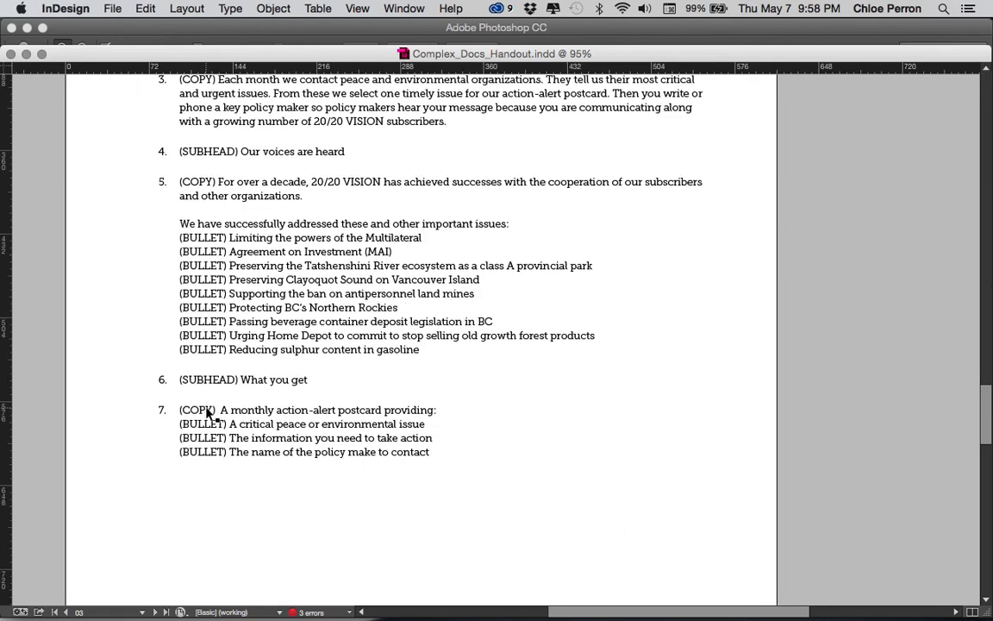
scroll(210, 463, down, 20)
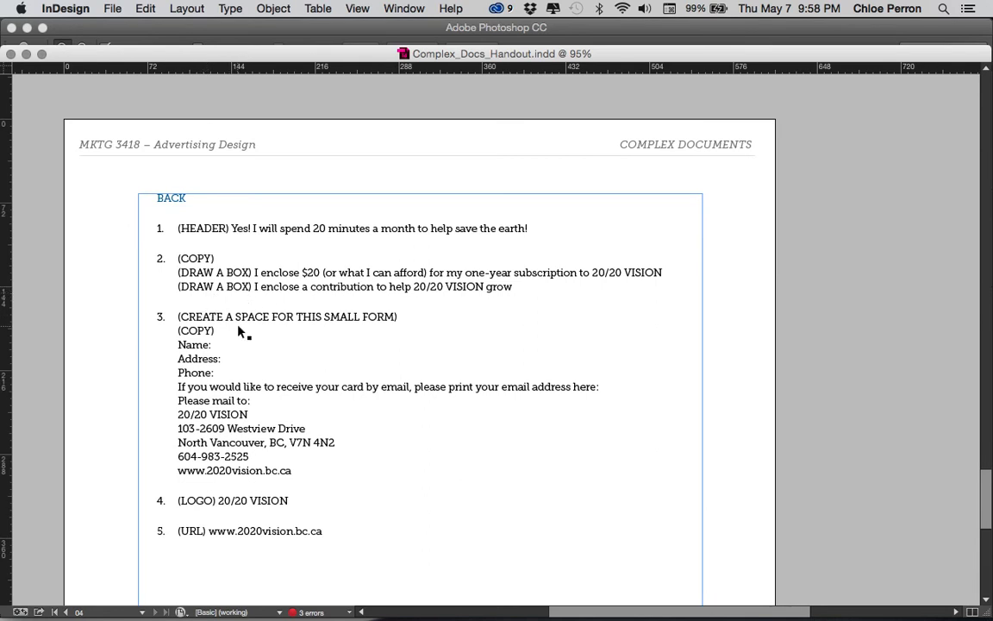
- Return to page 1's list of 17 brochure requirements
scroll(240, 331, up, 20)
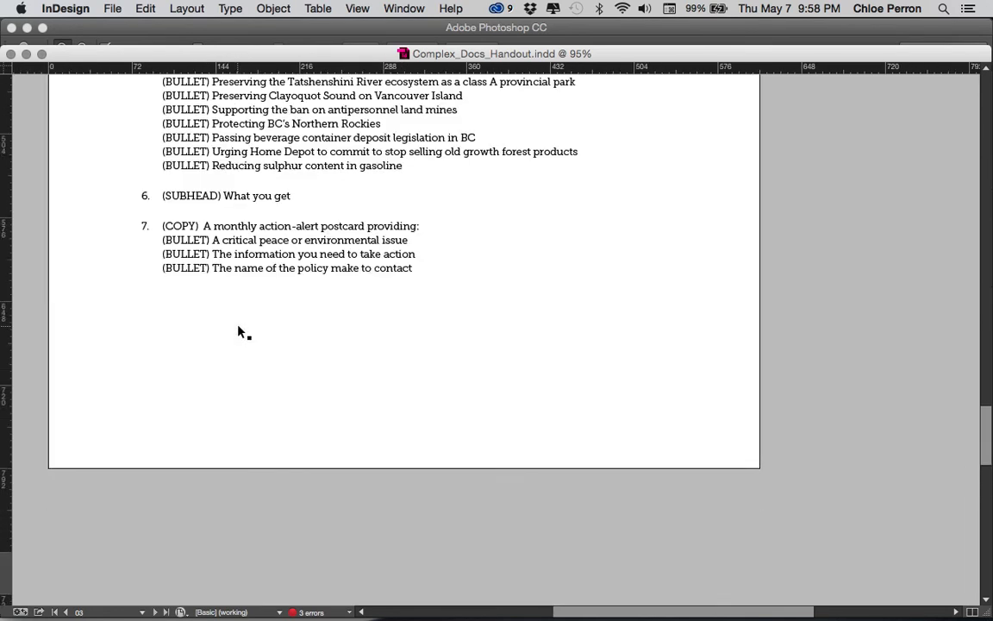
scroll(240, 331, up, 20)
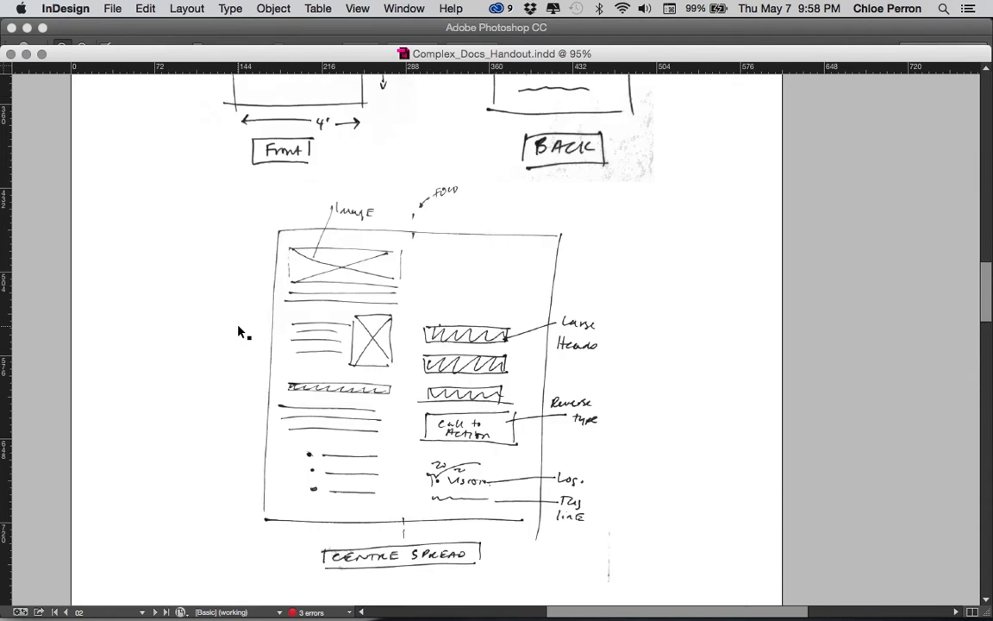
scroll(241, 332, up, 10)
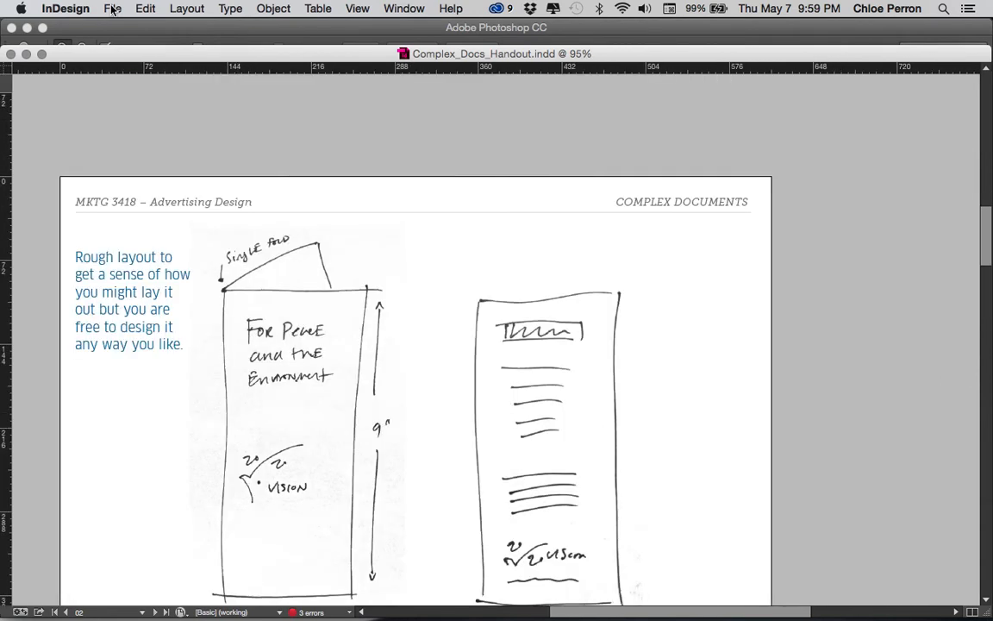
scroll(263, 281, up, 10)
scroll(263, 281, down, 6)
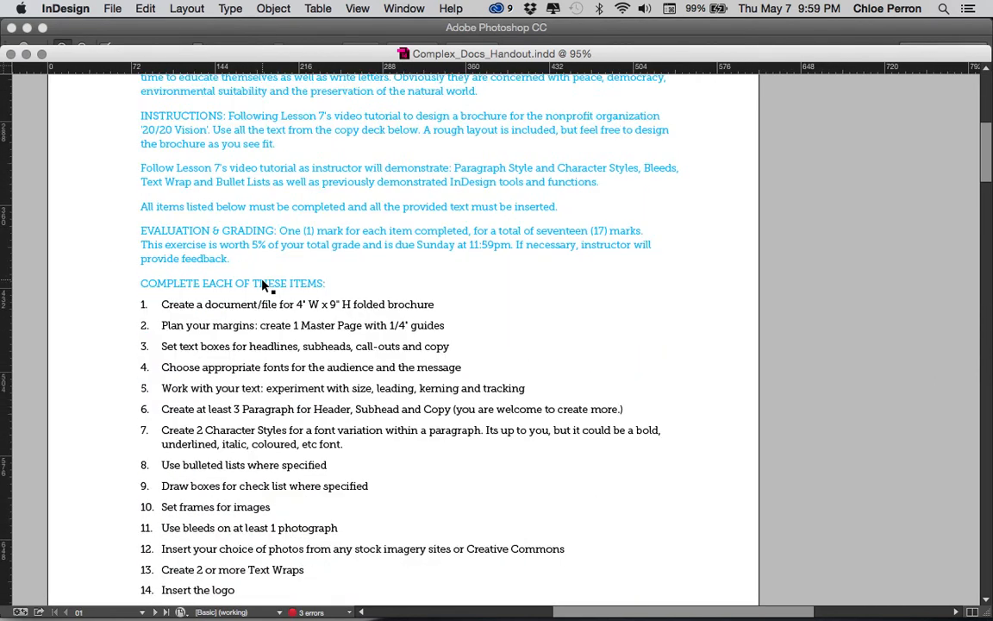
scroll(263, 286, down, 3)
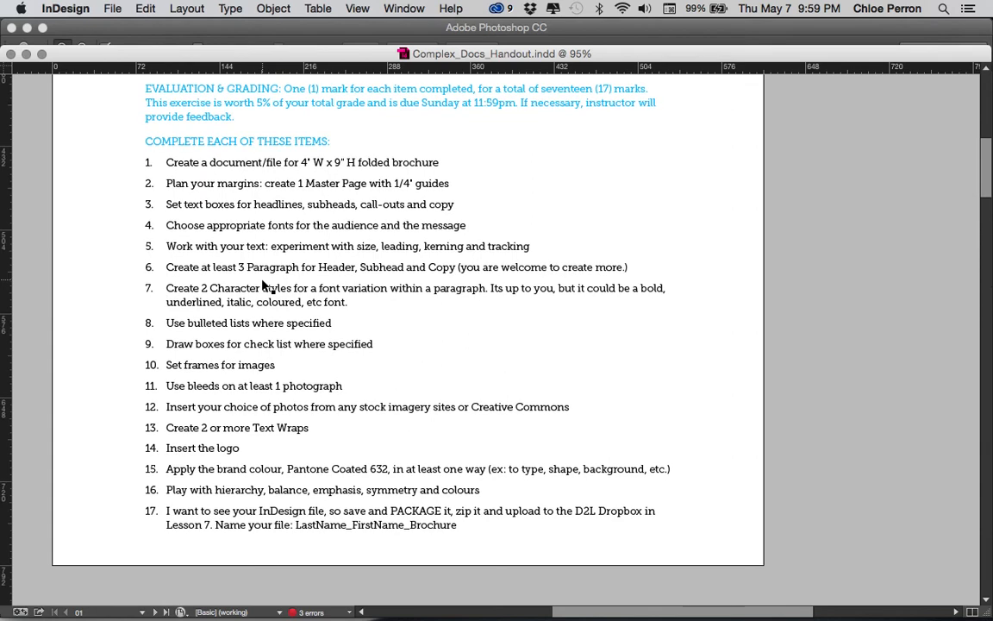
- Start a new document with Facing Pages off and a 4 in by 9 in page size
click(113, 10)
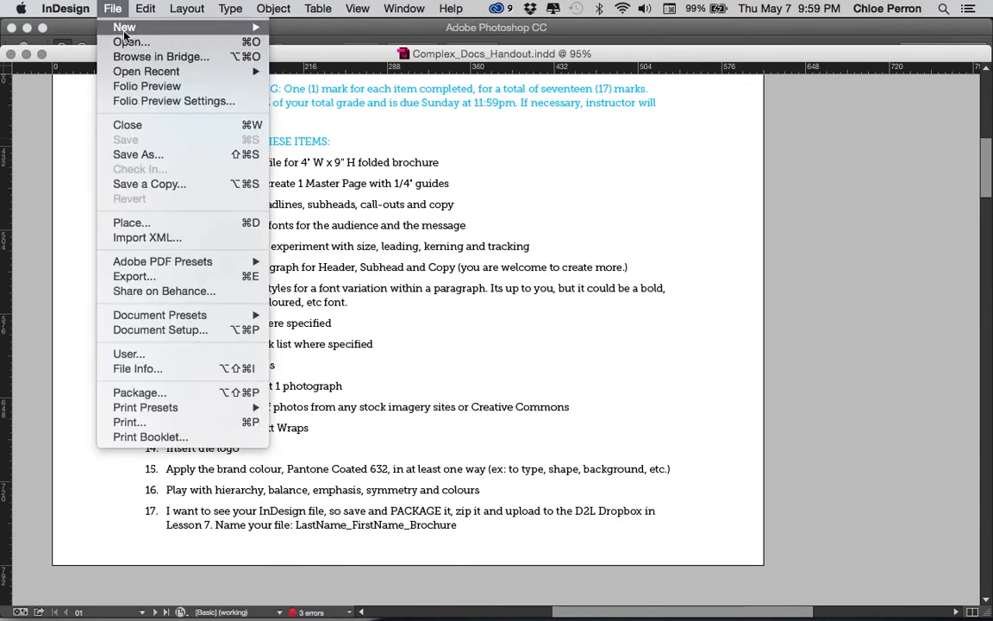
mouse_move(215, 27)
click(328, 32)
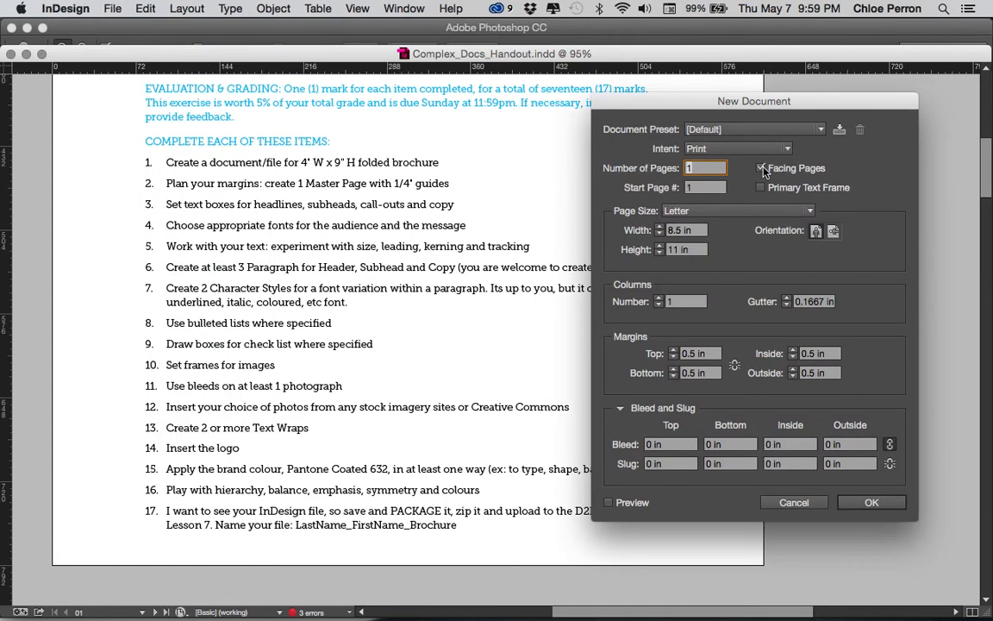
click(761, 169)
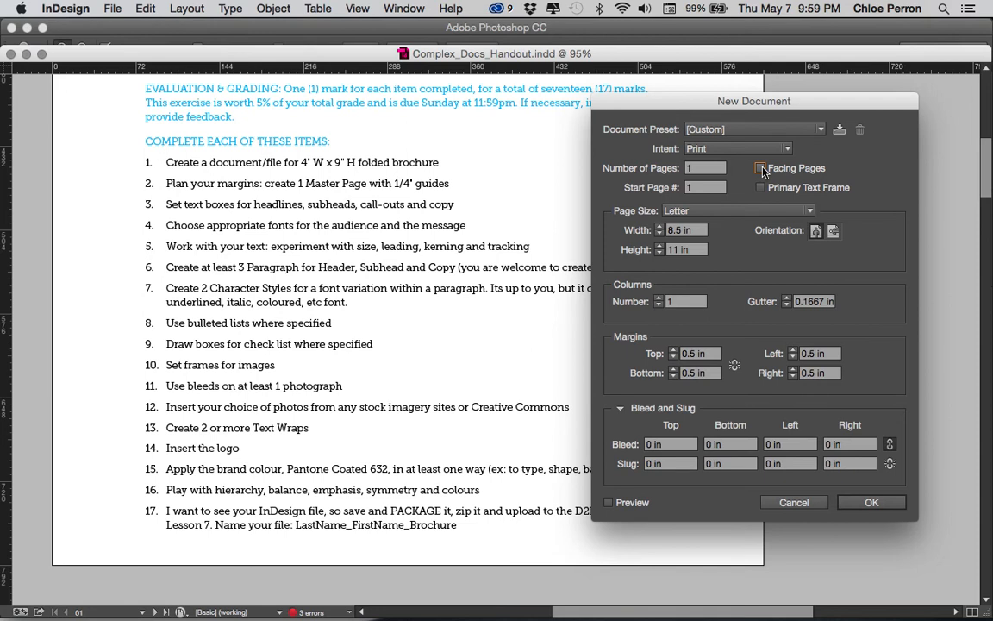
triple_click(683, 230)
text(4)
key(Tab)
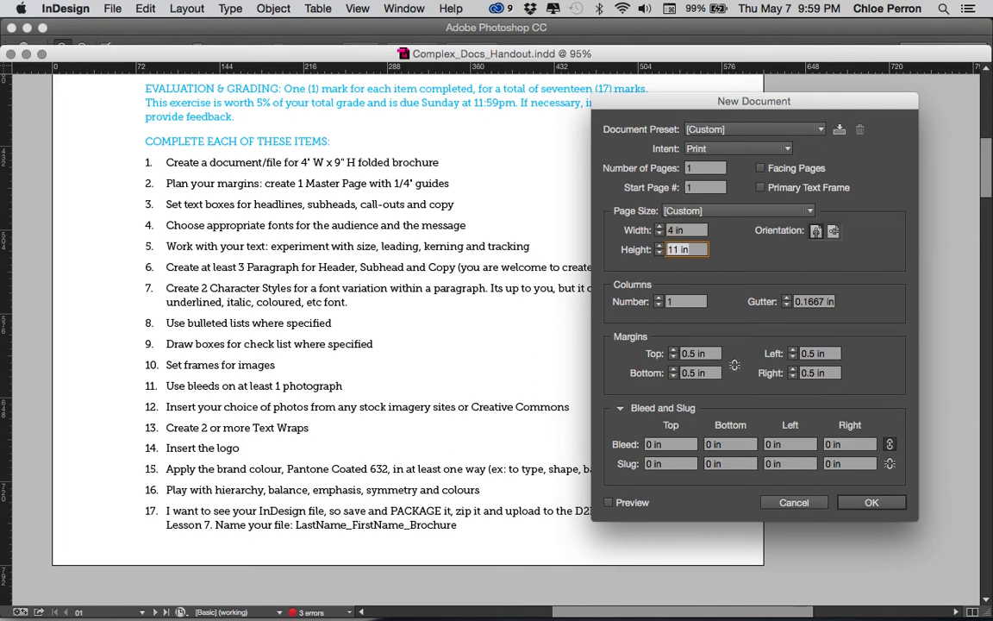
text(9)
key(Tab)
key(Tab)
key(Tab)
key(Tab)
key(Tab)
key(Tab)
key(Tab)
key(Tab)
key(Tab)
key(Tab)
key(Tab)
key(Tab)
key(Tab)
key(Tab)
key(Tab)
key(Tab)
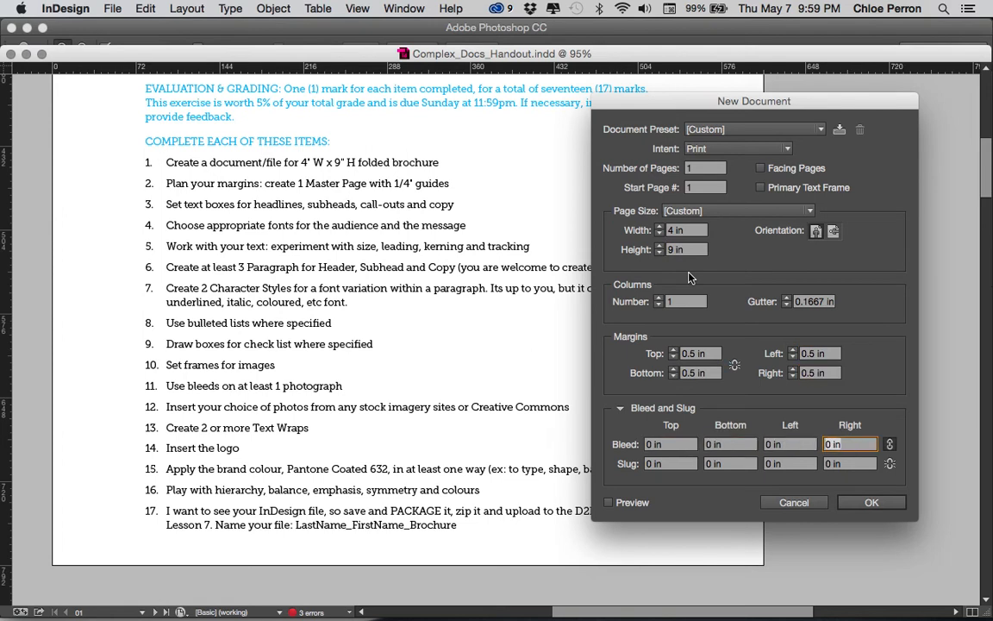
key(Tab)
key(Tab)
key(Tab)
key(Tab)
key(Tab)
key(Tab)
key(Tab)
key(Tab)
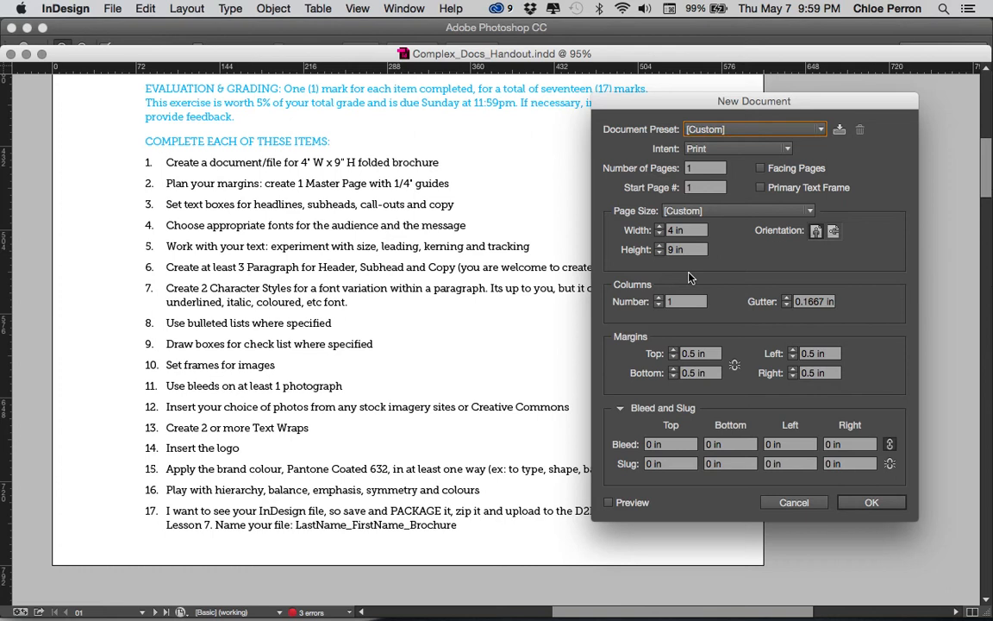
key(Tab)
- Set a 0.25 in top margin and 1/8 in bleed on all sides, then create the document
click(689, 306)
click(689, 356)
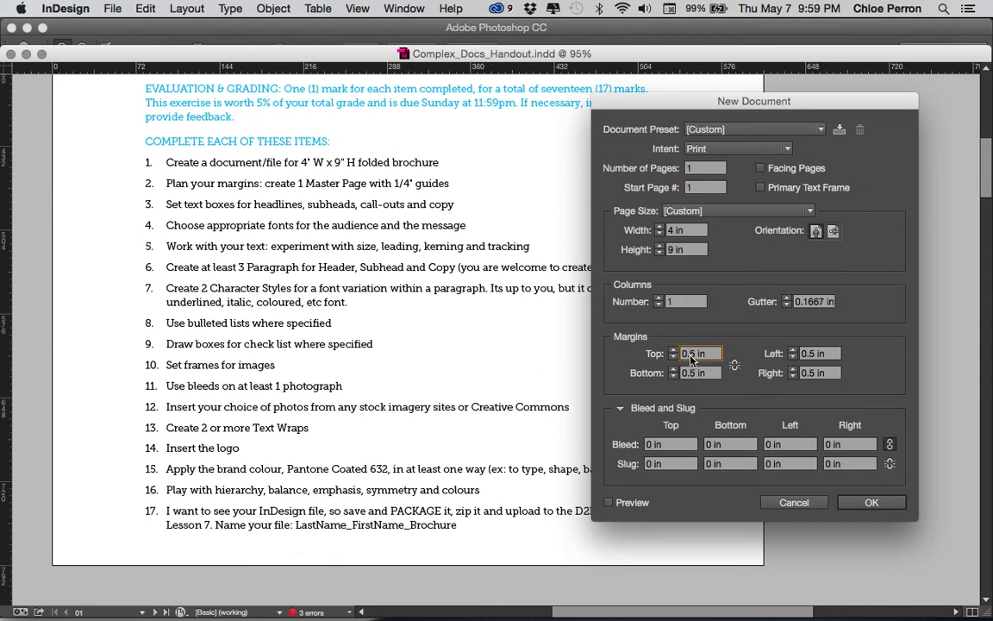
text(2)
click(662, 445)
text(1/8)
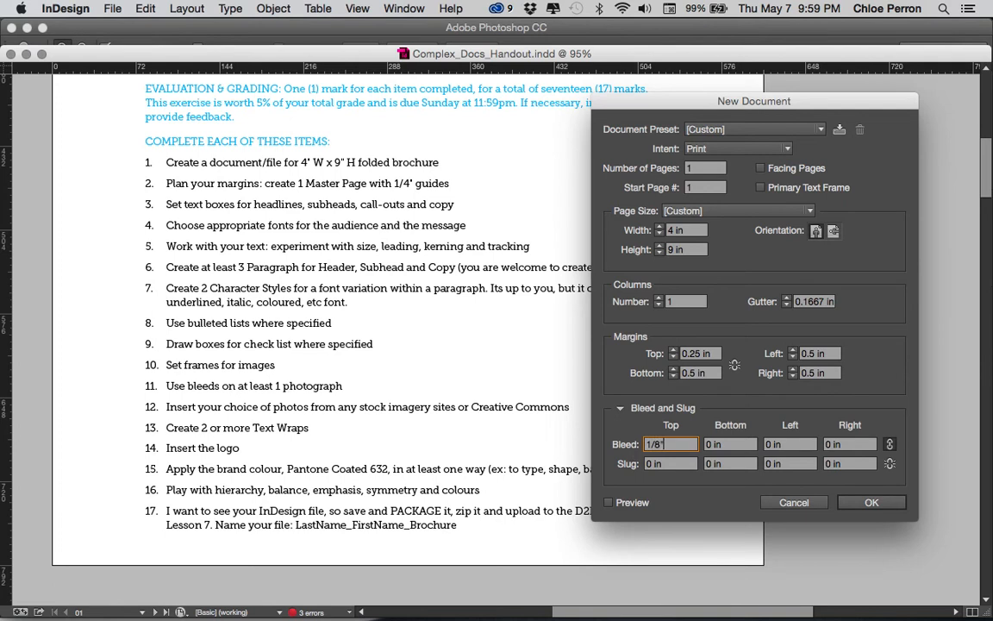
key(Tab)
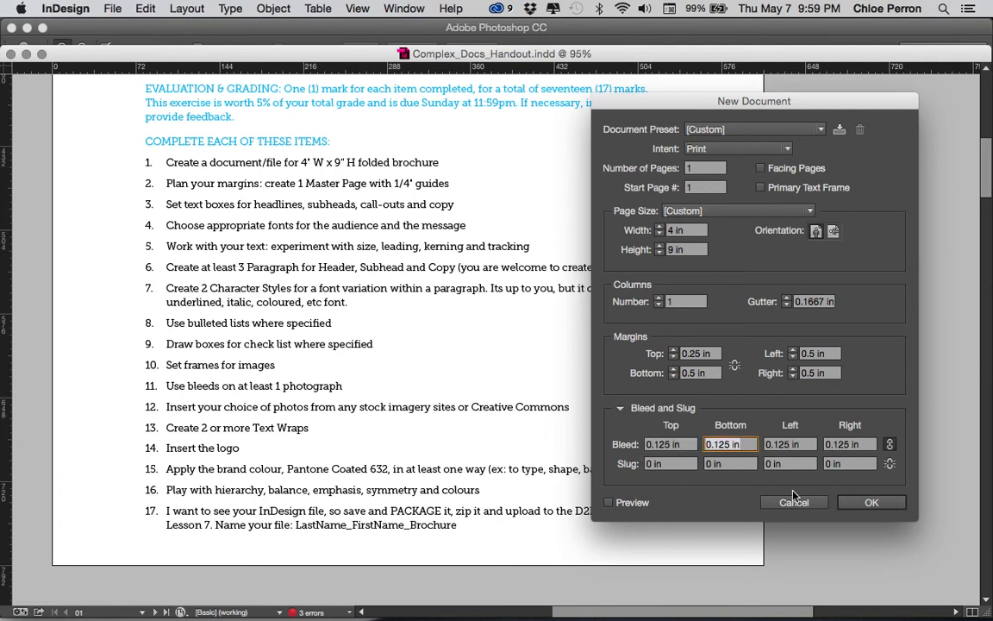
click(872, 507)
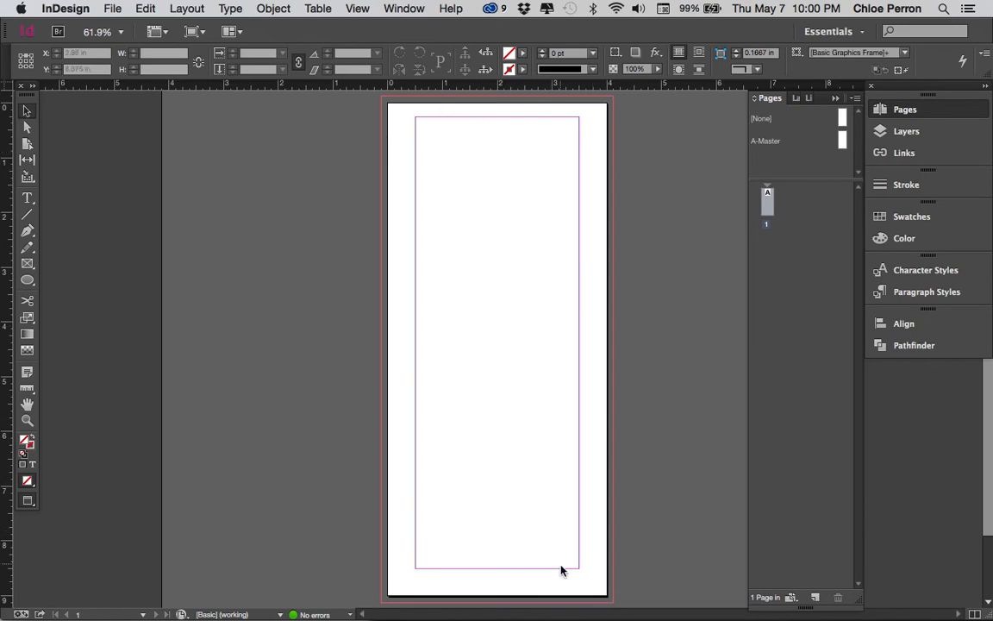
- Link all four margins to 0.25 in through Layout > Margins and Columns
click(175, 9)
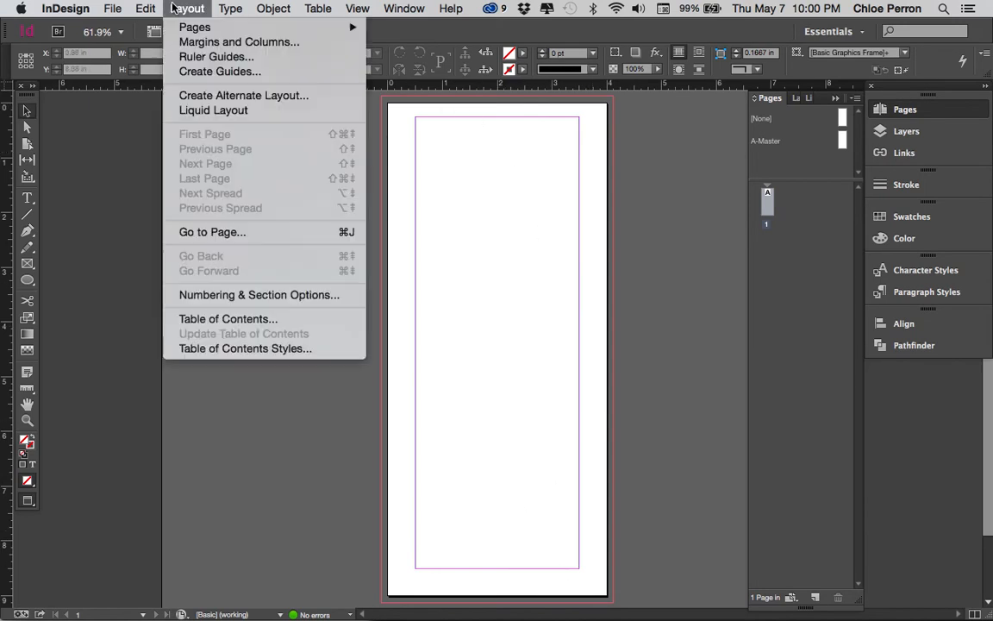
click(195, 43)
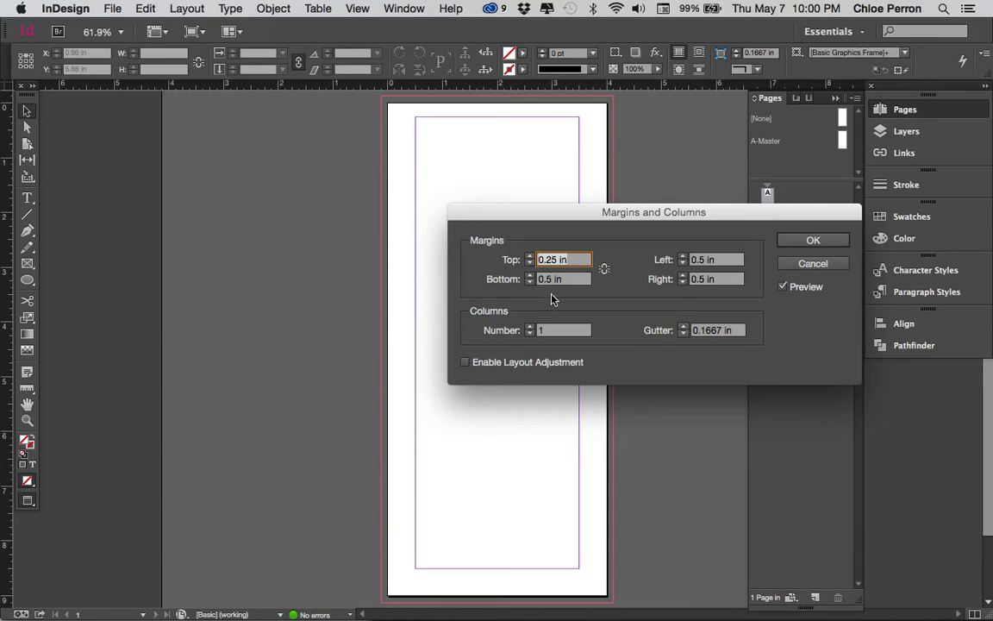
click(603, 269)
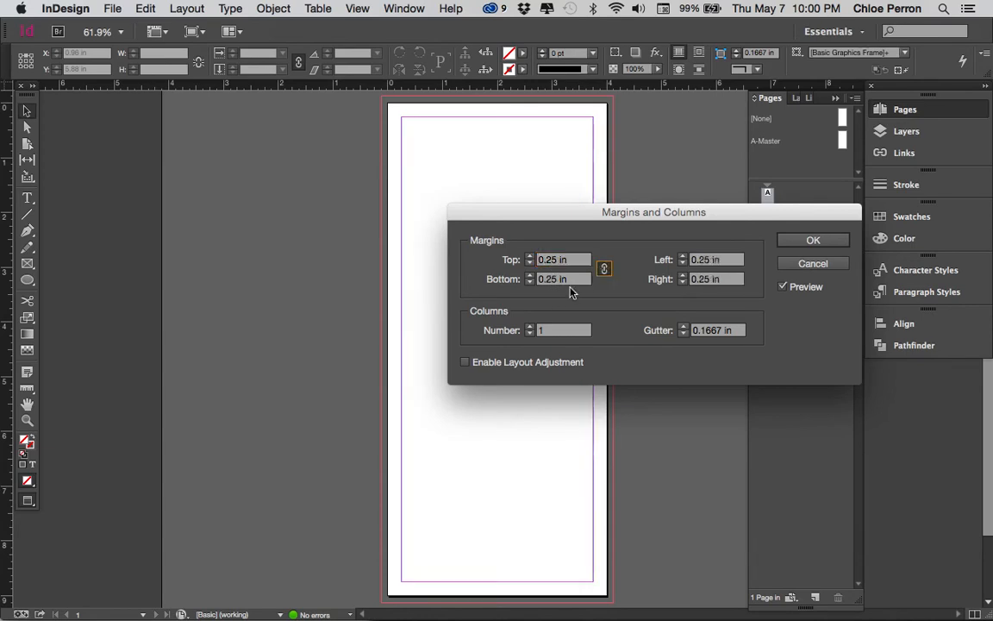
click(791, 244)
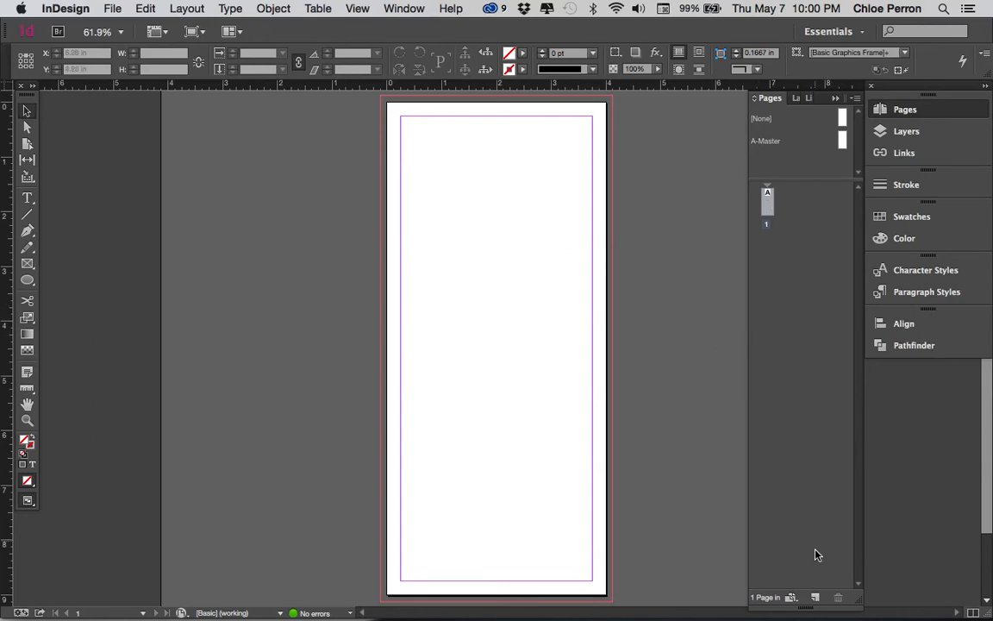
- Add three new pages to the document from the Pages panel
click(819, 597)
click(819, 597)
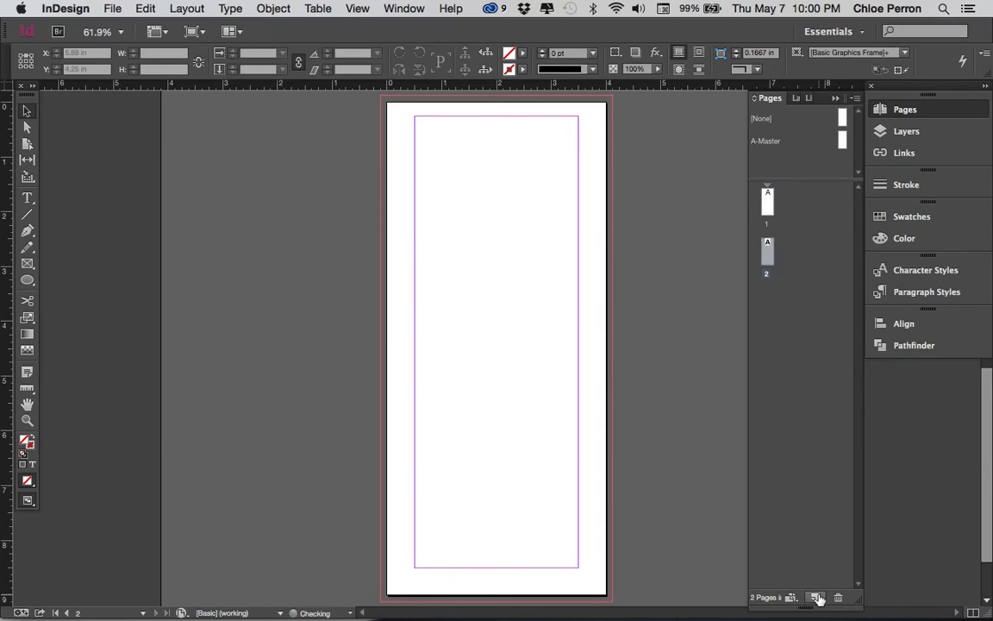
click(819, 598)
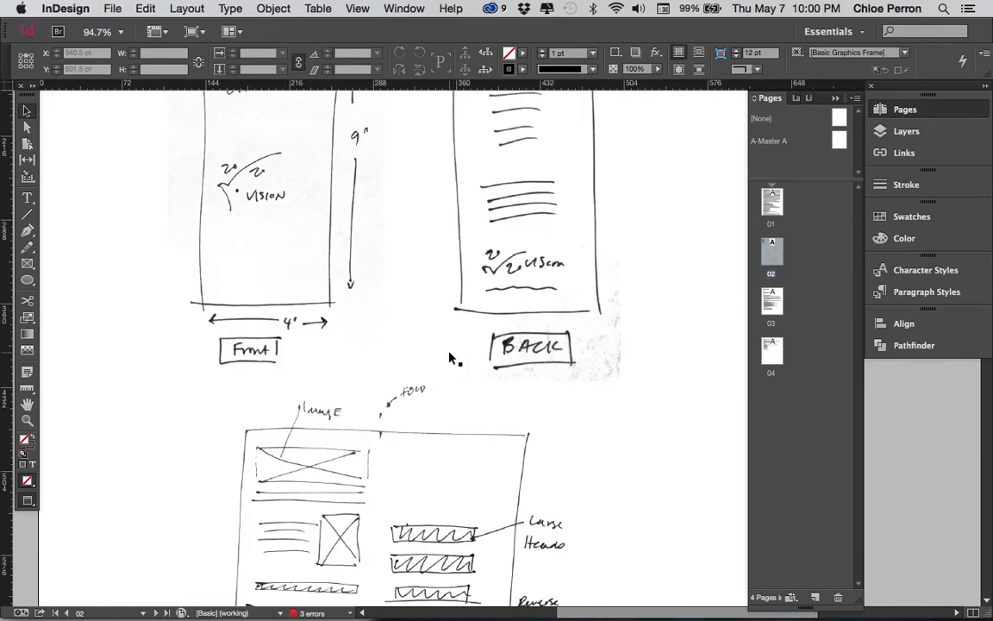
scroll(450, 358, down, 5)
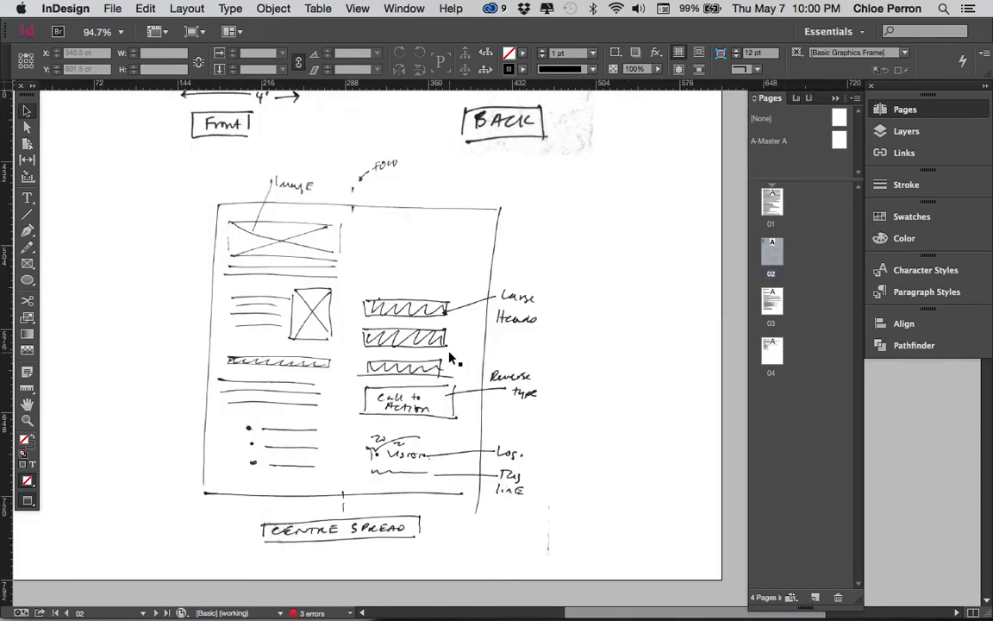
scroll(454, 356, up, 5)
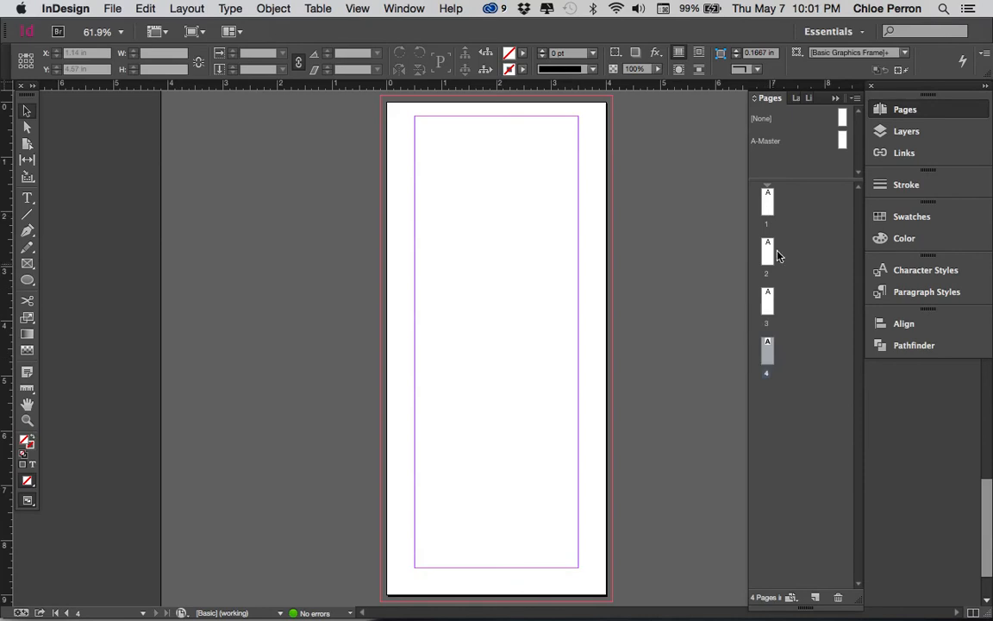
- Select pages 1 through 4 in turn and try moving page 3 beside page 2
click(770, 204)
click(770, 250)
click(770, 298)
click(769, 361)
mouse_move(766, 304)
mouse_down()
mouse_move(773, 240)
mouse_move(776, 310)
mouse_up()
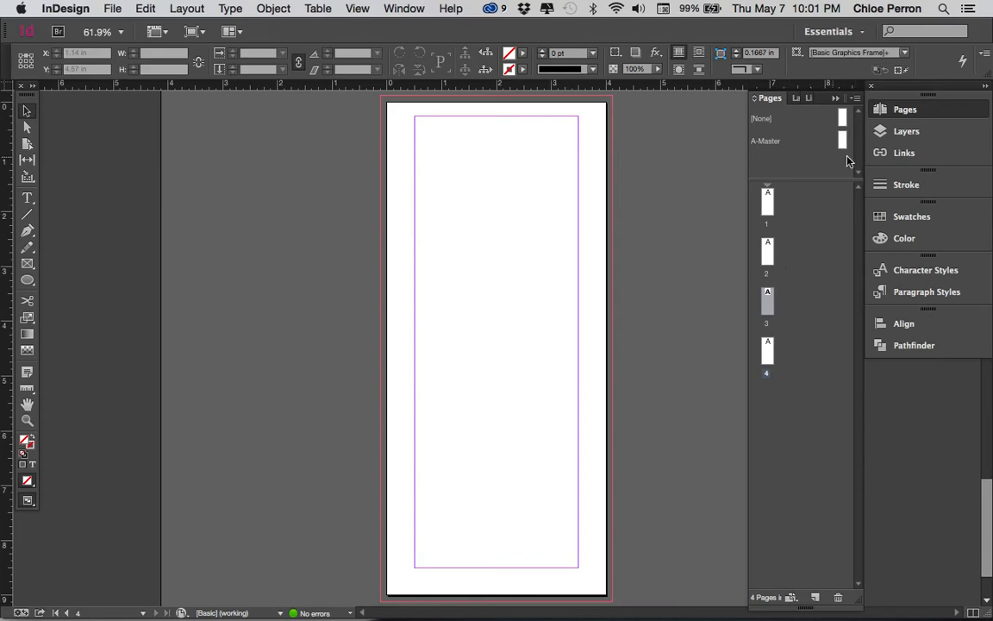
- Disable page shuffling and pair page 3 with page 2, then undo and re-enable shuffling
click(857, 99)
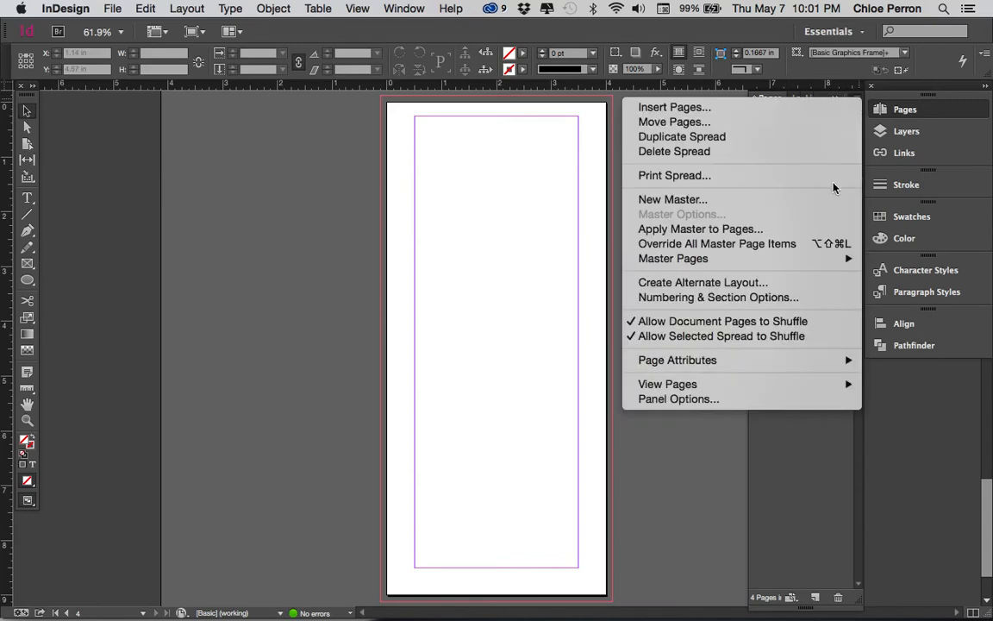
click(811, 324)
drag(767, 299, 774, 251)
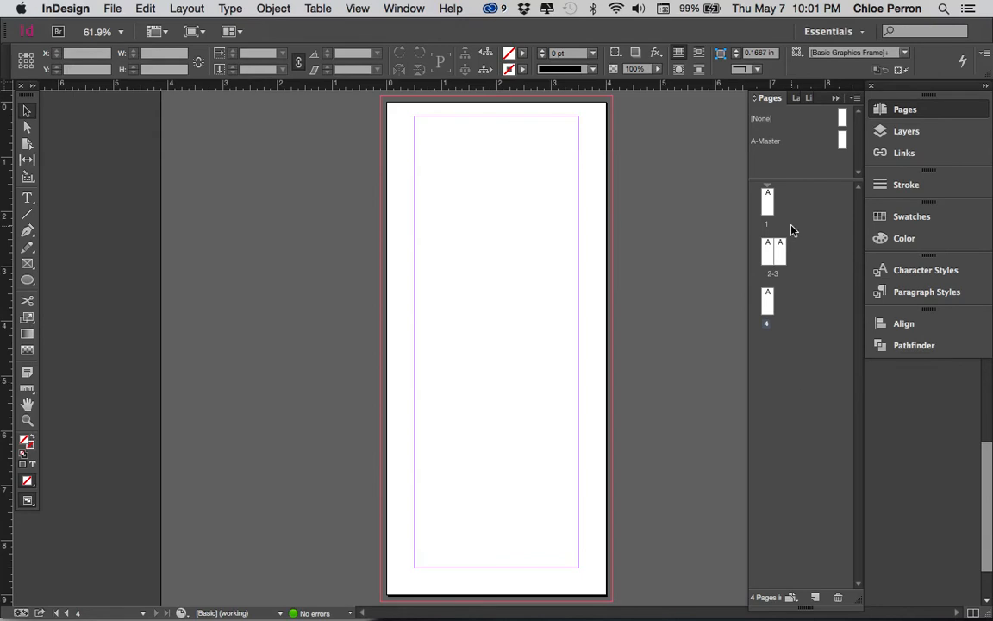
key(super+z)
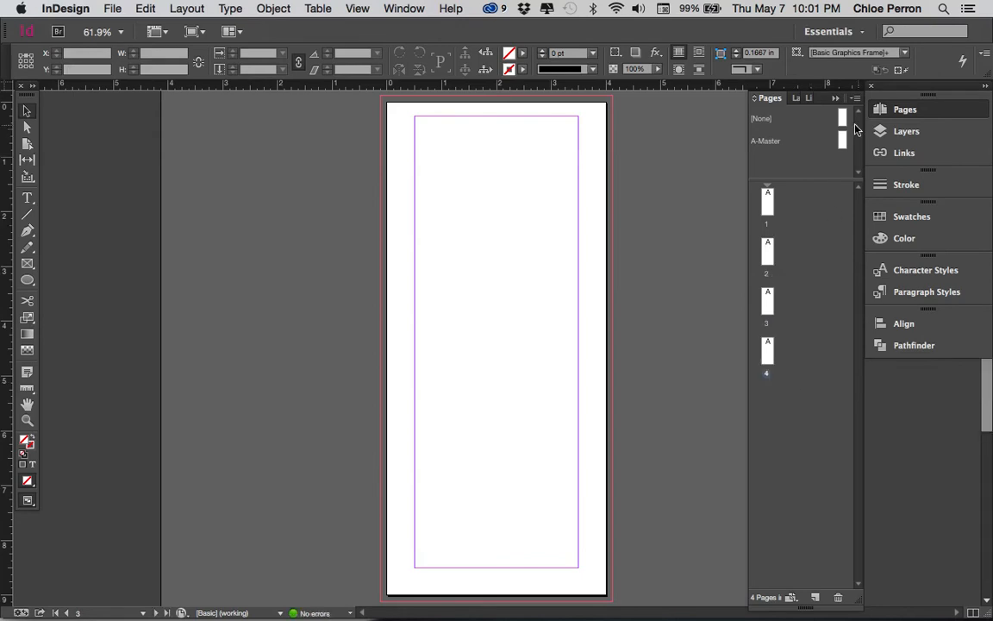
click(856, 103)
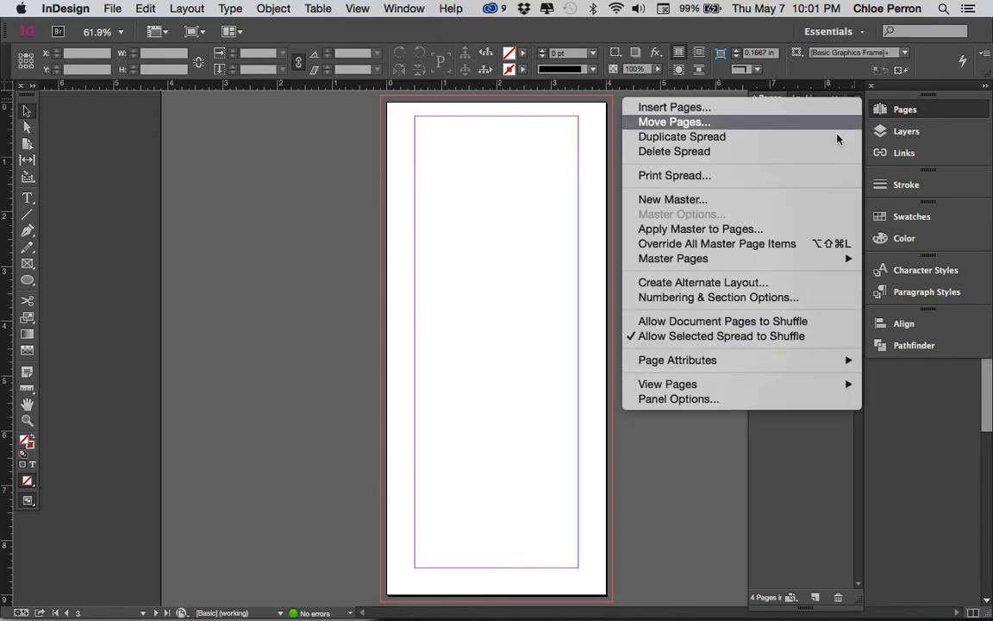
click(794, 324)
mouse_move(766, 298)
mouse_down()
mouse_move(773, 245)
mouse_move(772, 359)
mouse_move(765, 246)
mouse_move(772, 297)
mouse_up()
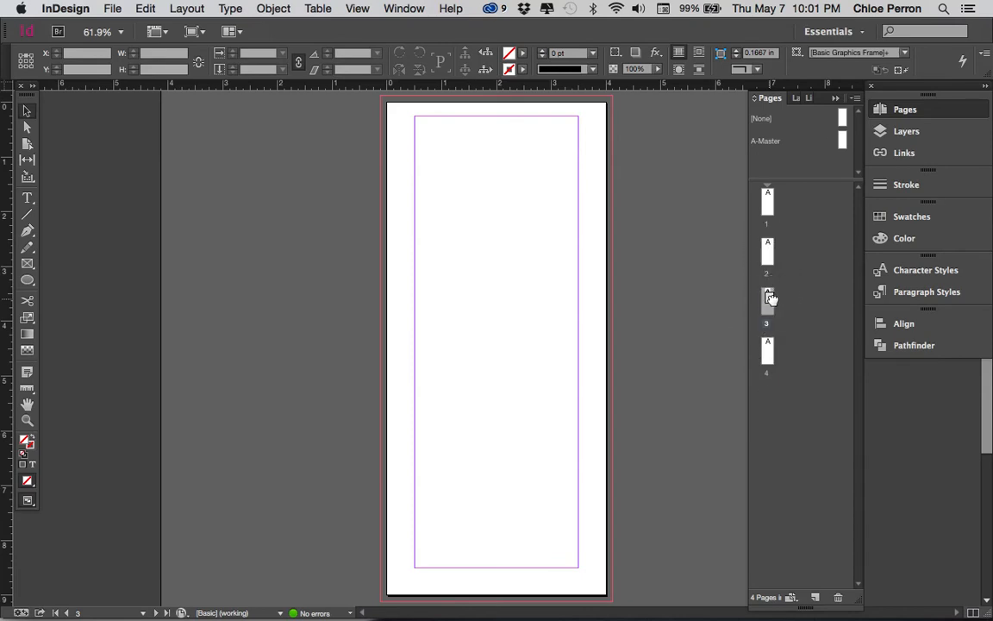
- Turn shuffling off again, join page 3 to page 2 as a spread, and display it
click(855, 99)
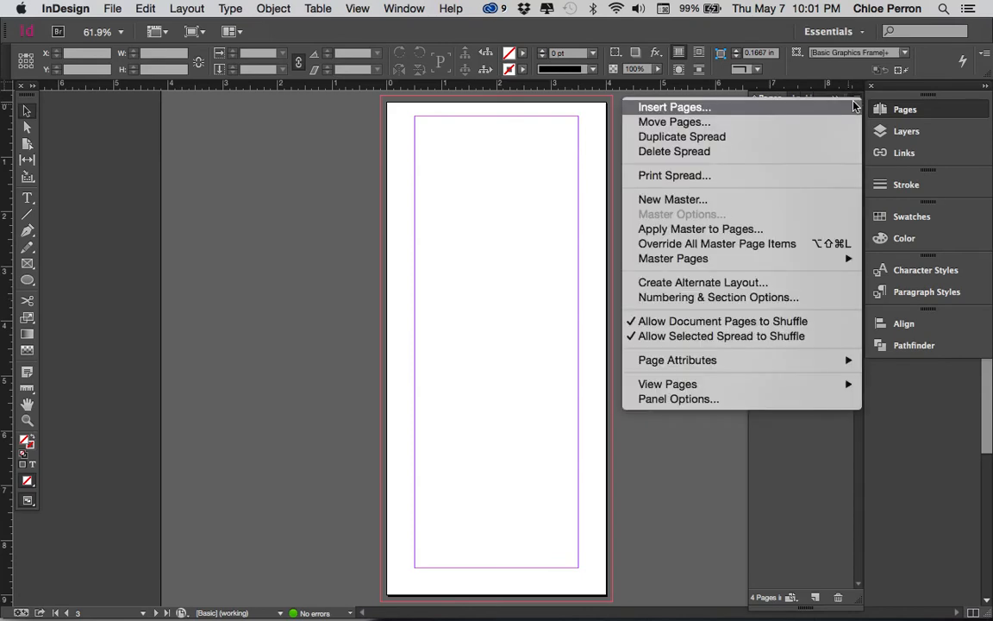
click(834, 324)
drag(767, 295, 771, 263)
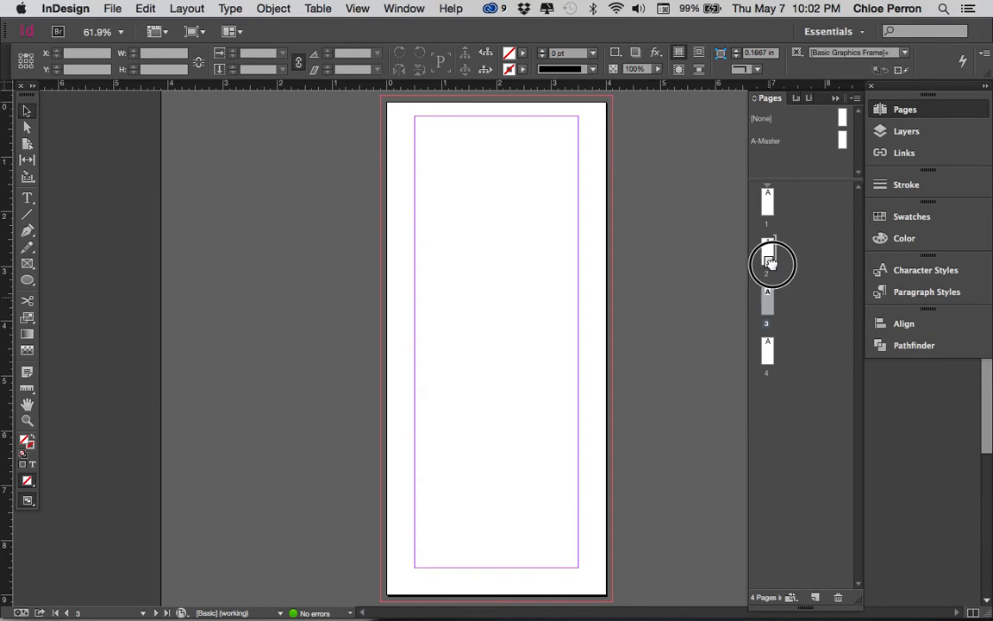
mouse_move(771, 263)
mouse_down()
mouse_move(760, 252)
mouse_move(775, 252)
mouse_move(775, 262)
mouse_up()
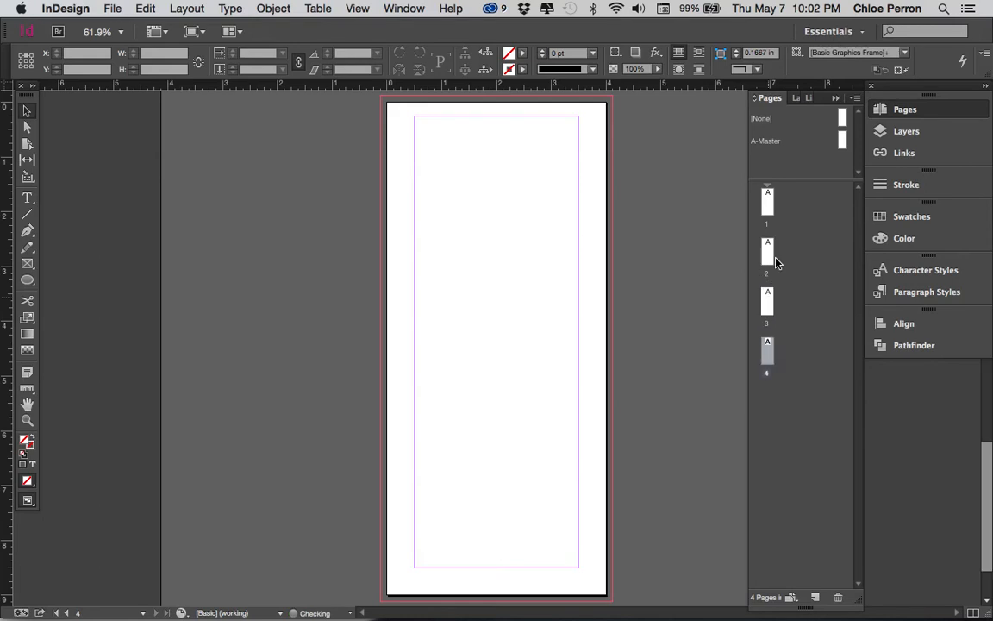
double_click(772, 254)
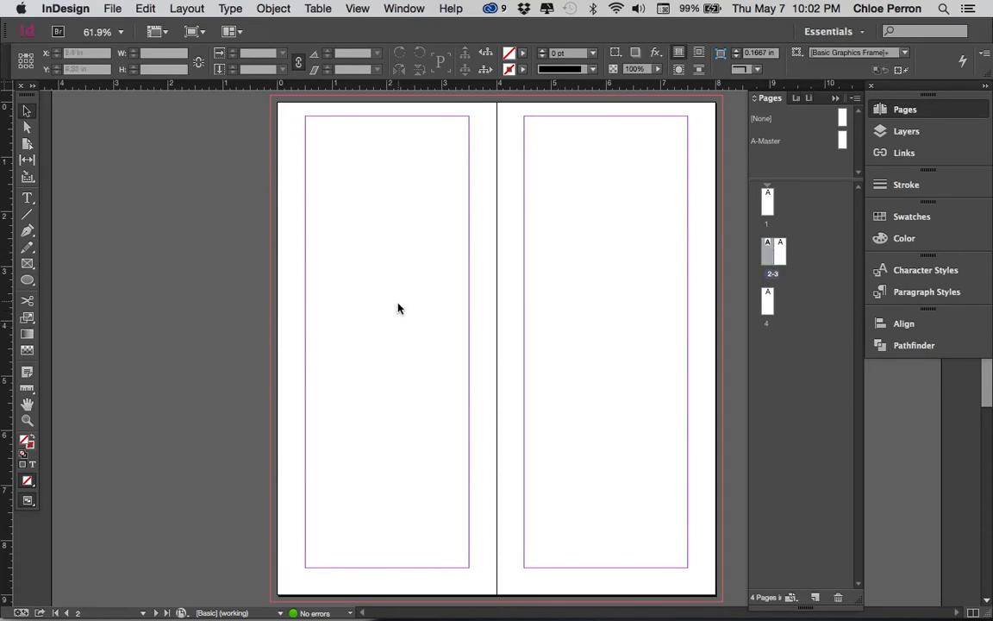
- Zoom out to view all four pages, activate each, then fit page 4 in the window
click(26, 420)
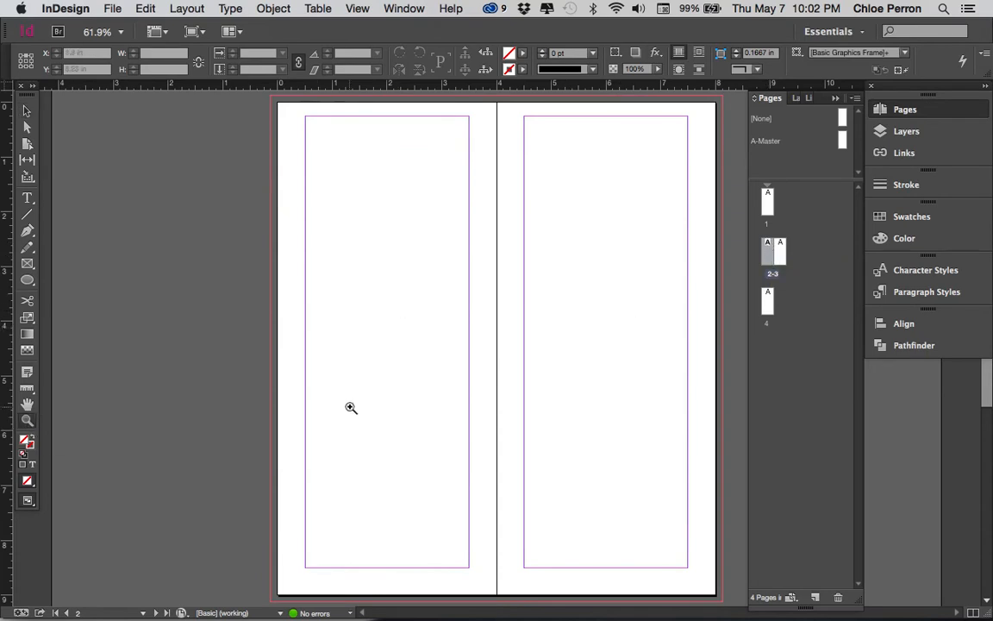
alt+click(458, 403)
alt+click(458, 403)
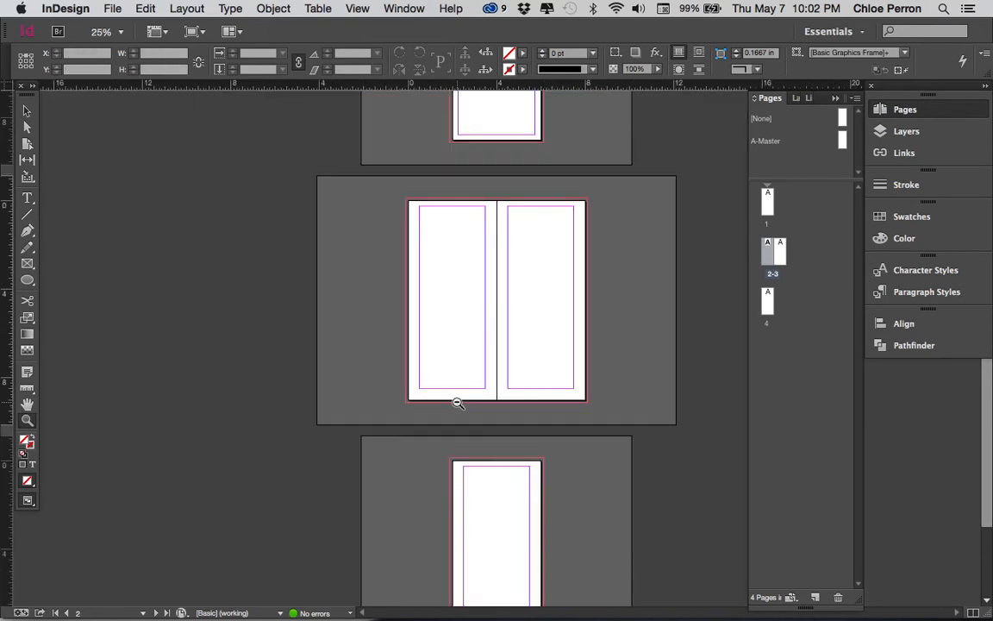
alt+click(457, 401)
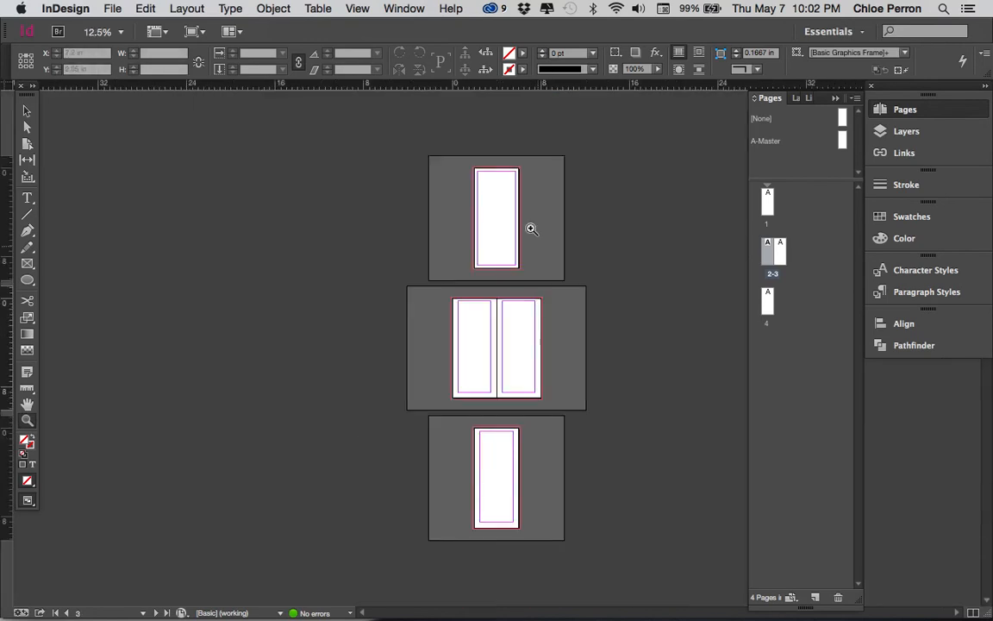
click(27, 110)
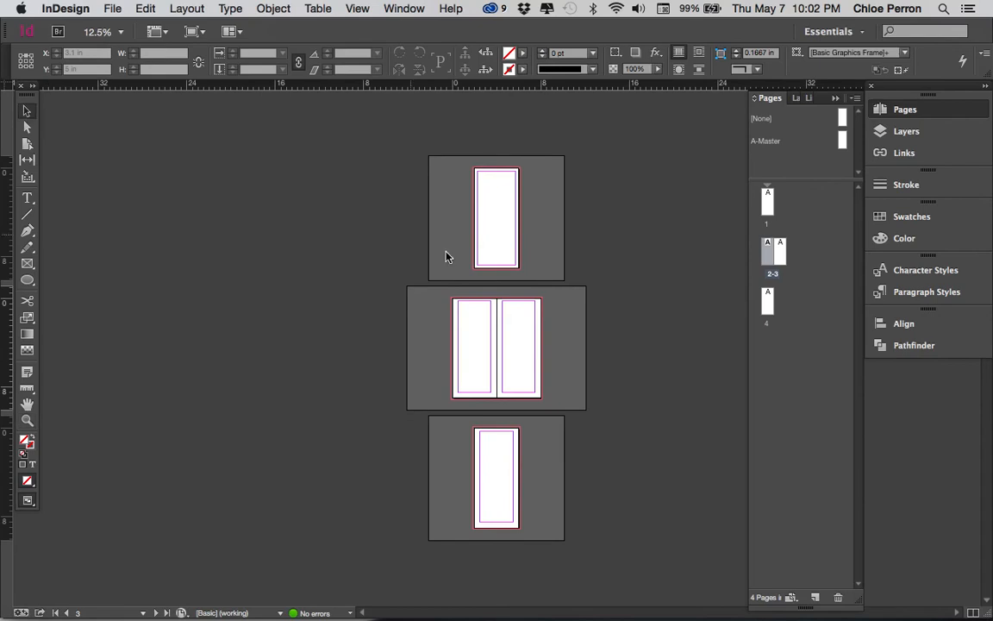
click(498, 222)
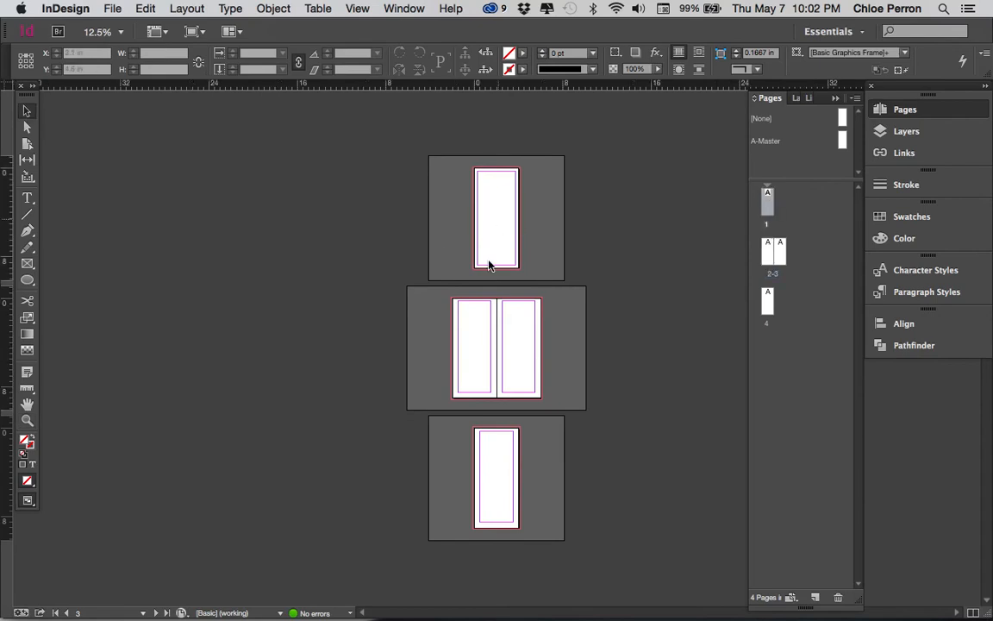
click(528, 353)
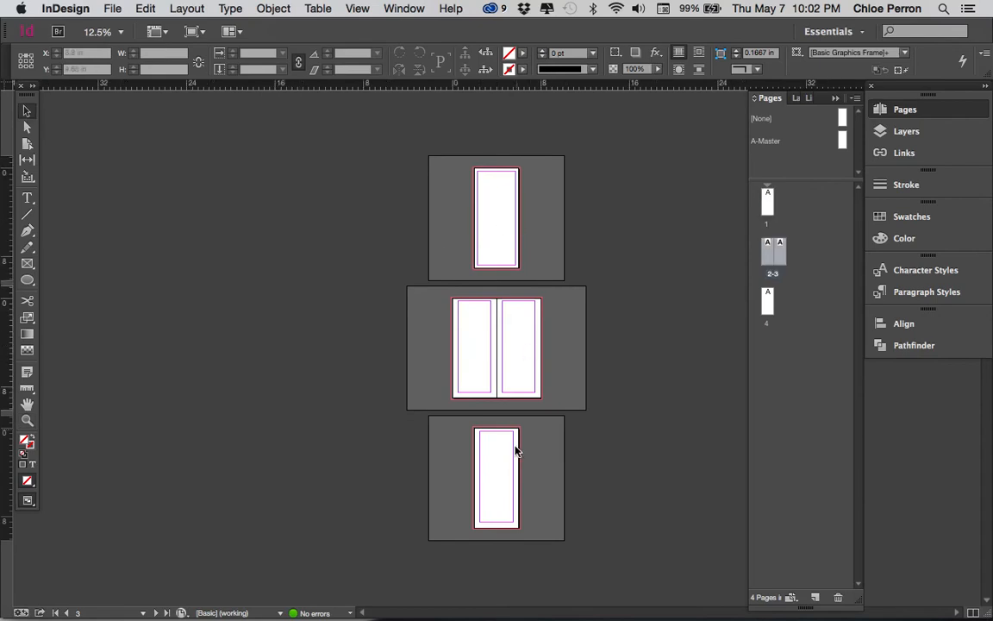
click(506, 469)
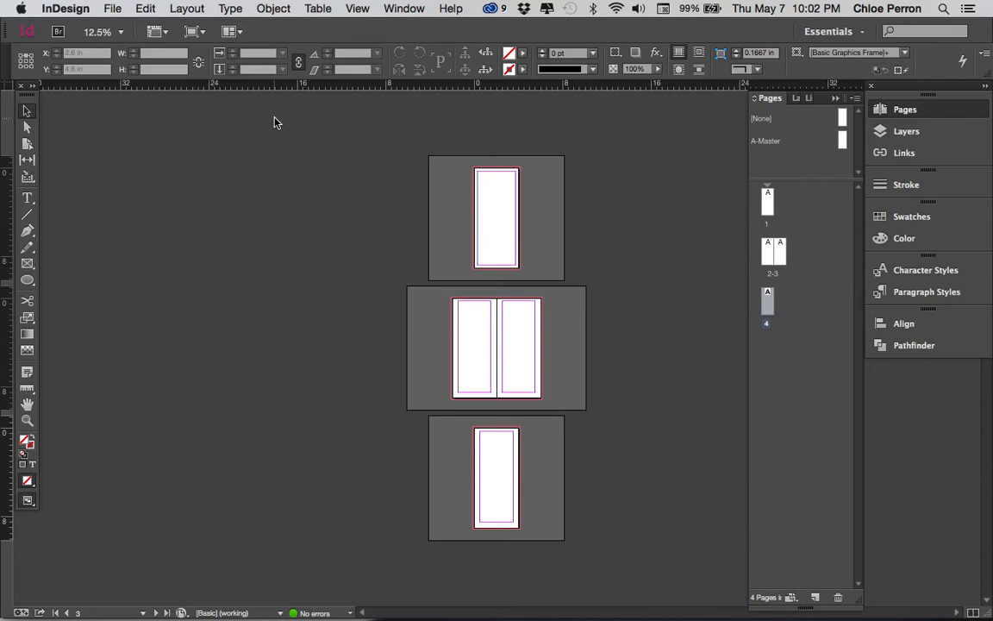
key(super+0)
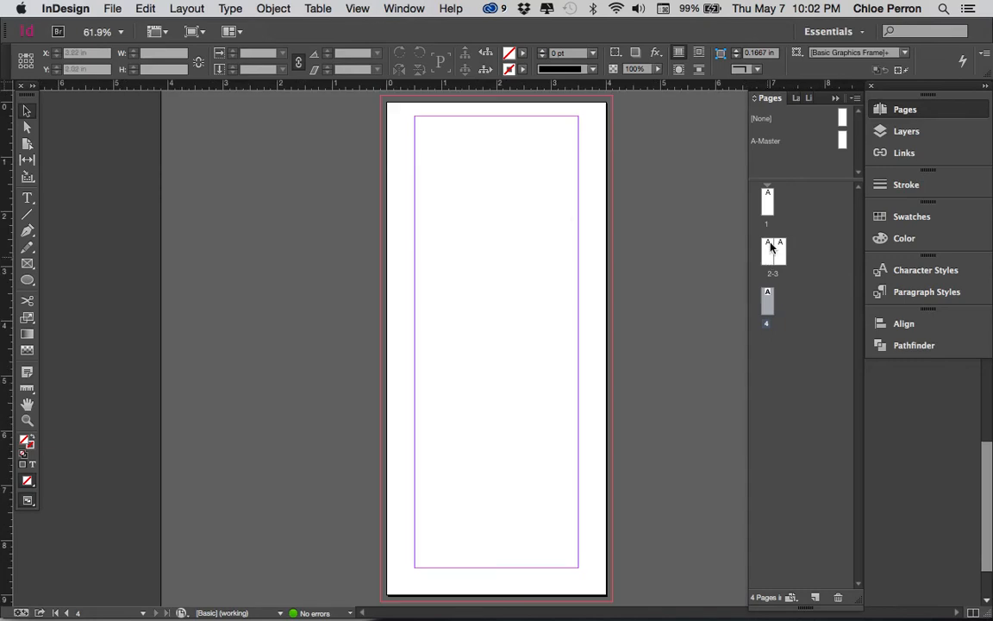
- Show page 1, the 2-3 spread and page 4 in turn, then open A-Master
double_click(767, 204)
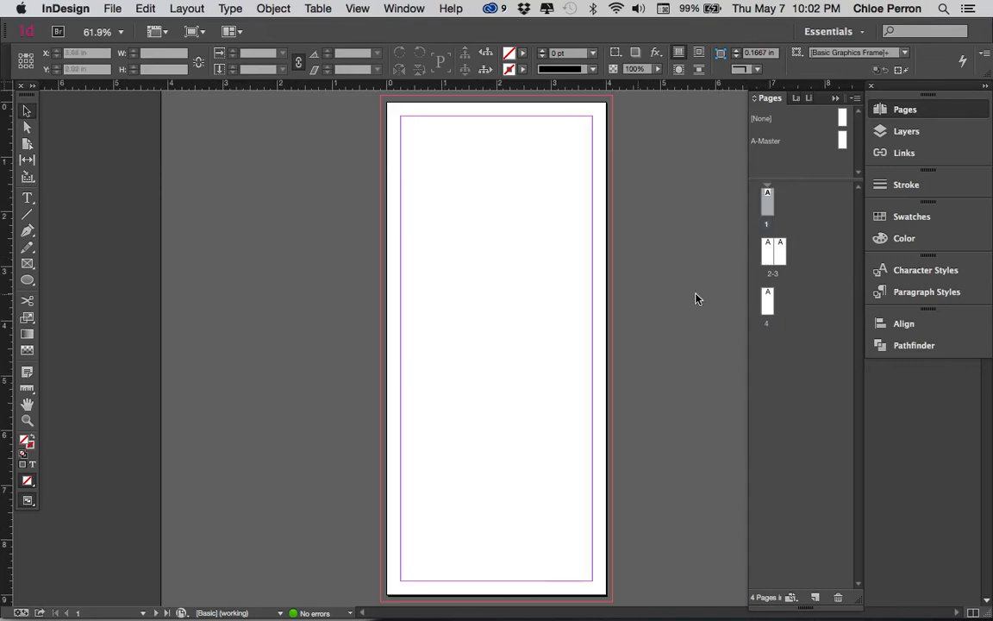
double_click(776, 253)
click(780, 254)
click(768, 254)
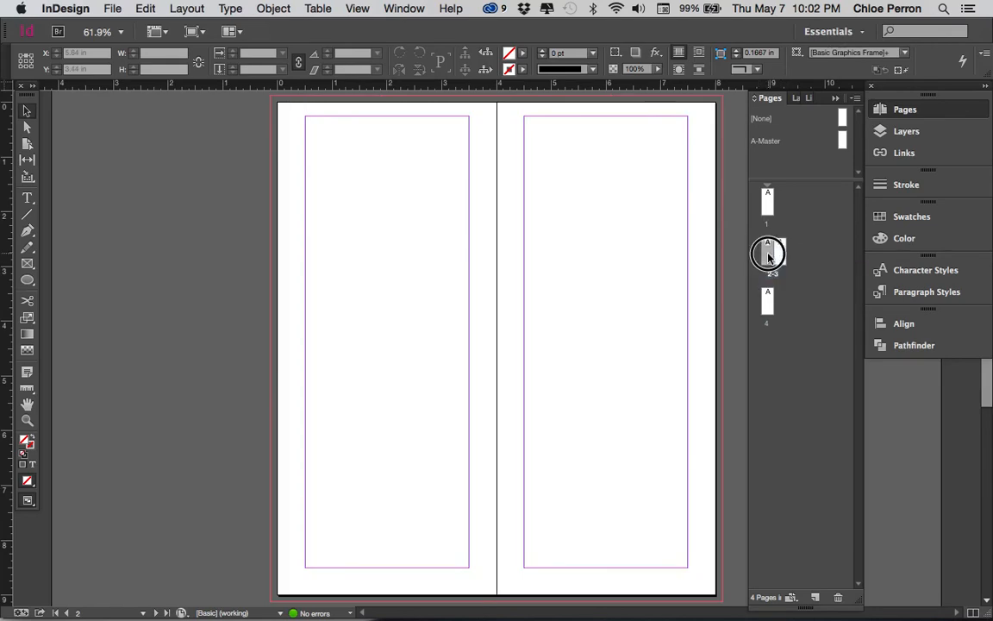
double_click(768, 254)
double_click(768, 297)
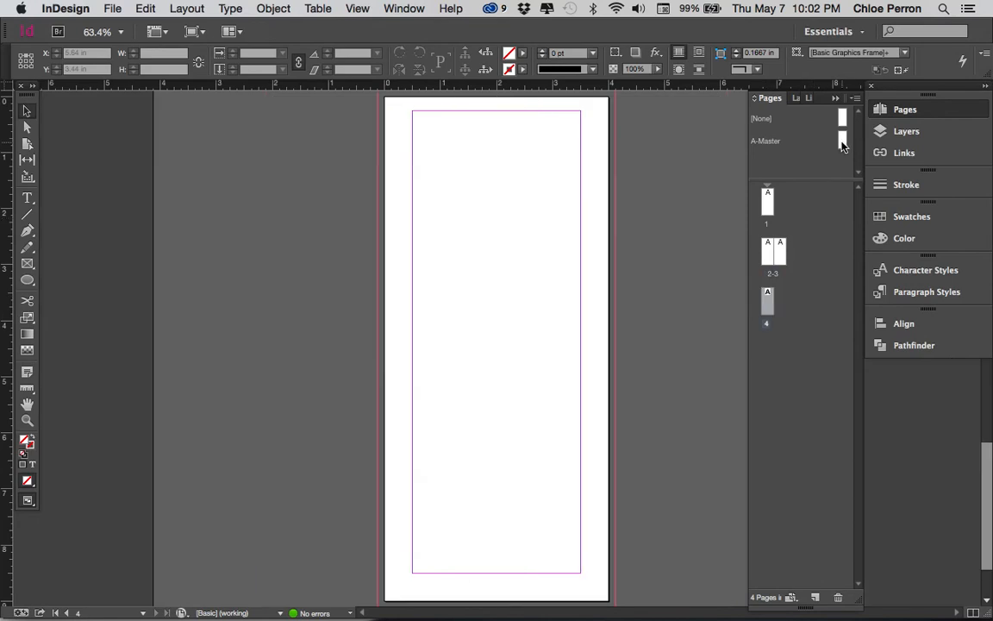
double_click(843, 142)
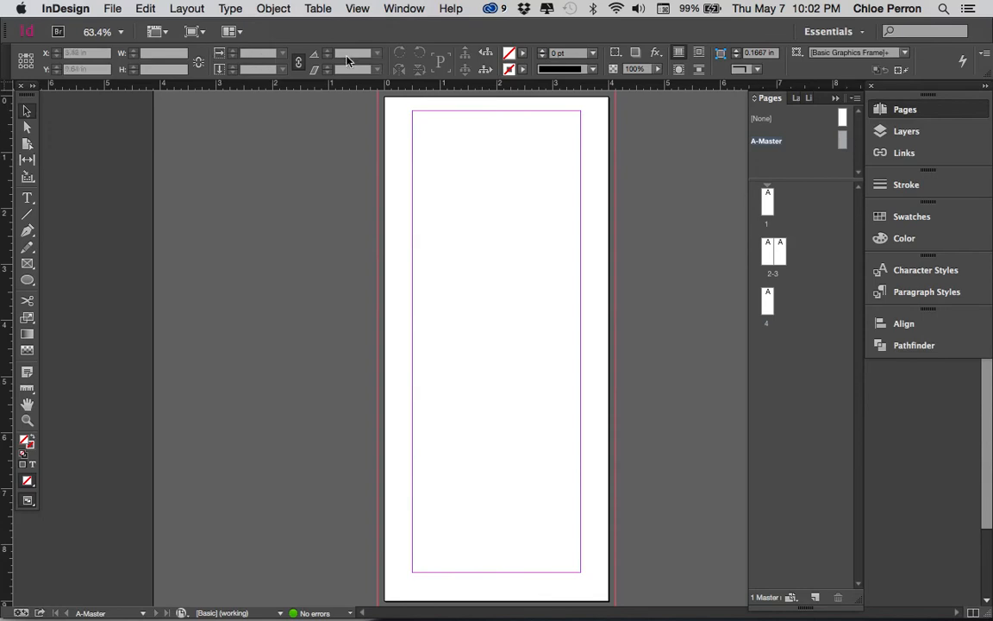
- Give the A-Master linked 0.25 in margins on all four sides
click(187, 8)
mouse_move(230, 7)
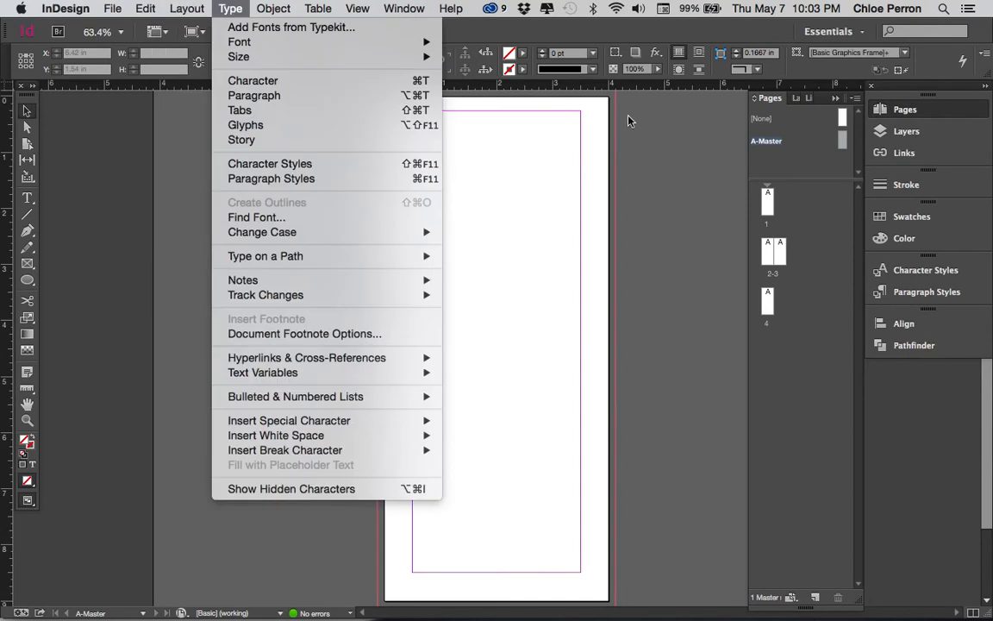
click(816, 166)
double_click(844, 139)
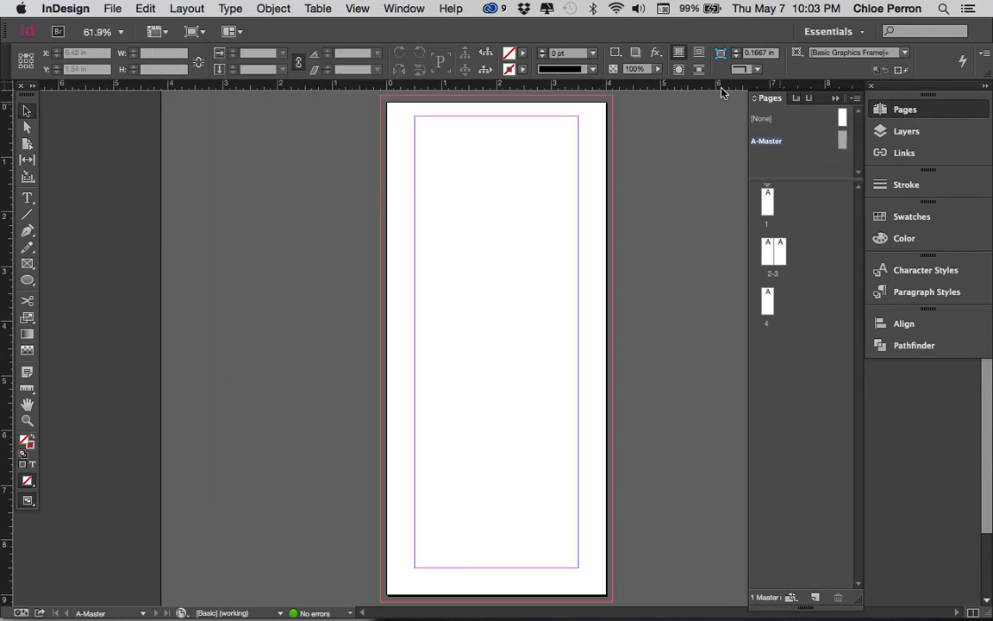
click(183, 11)
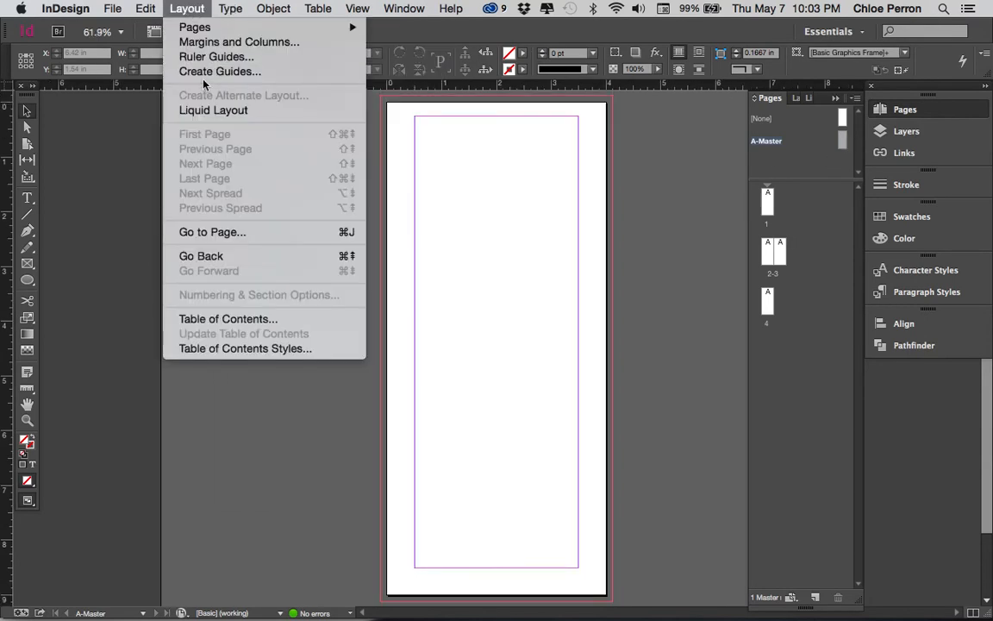
click(208, 43)
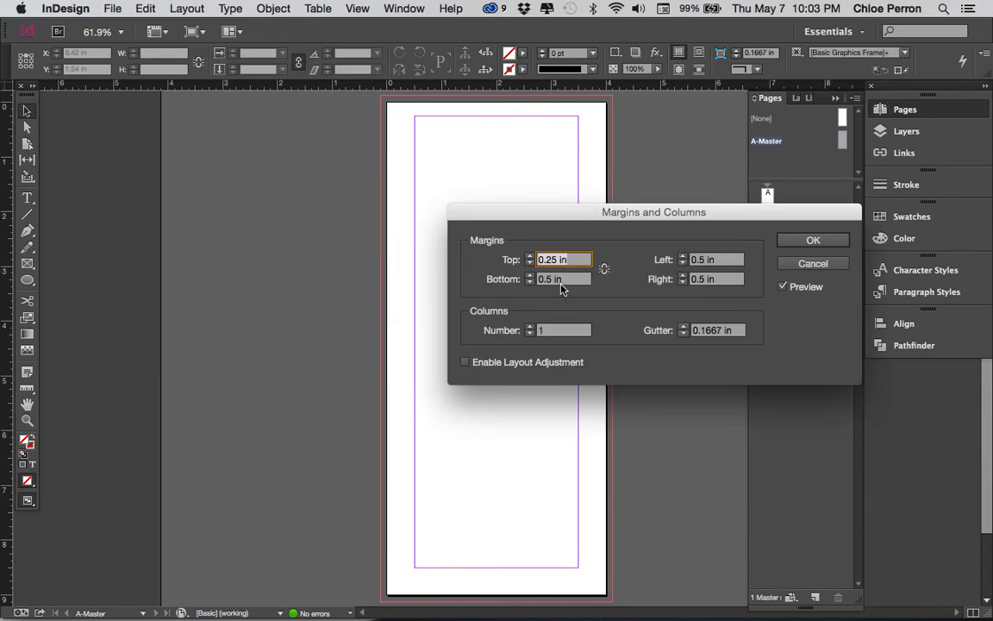
click(604, 270)
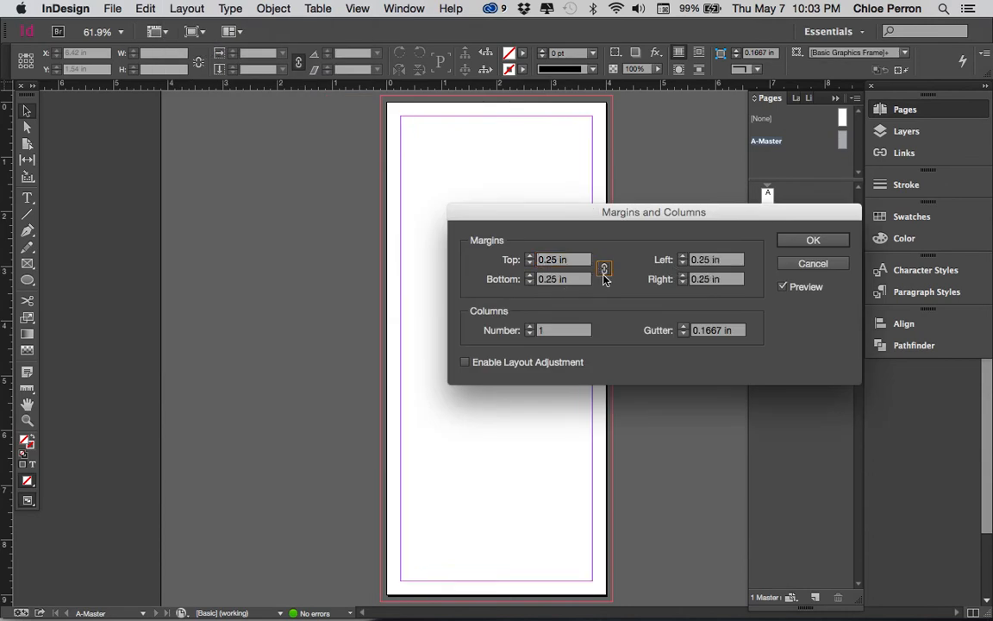
click(815, 242)
- Step through page 1, the 2-3 spread and page 4, ending on page 1
double_click(768, 201)
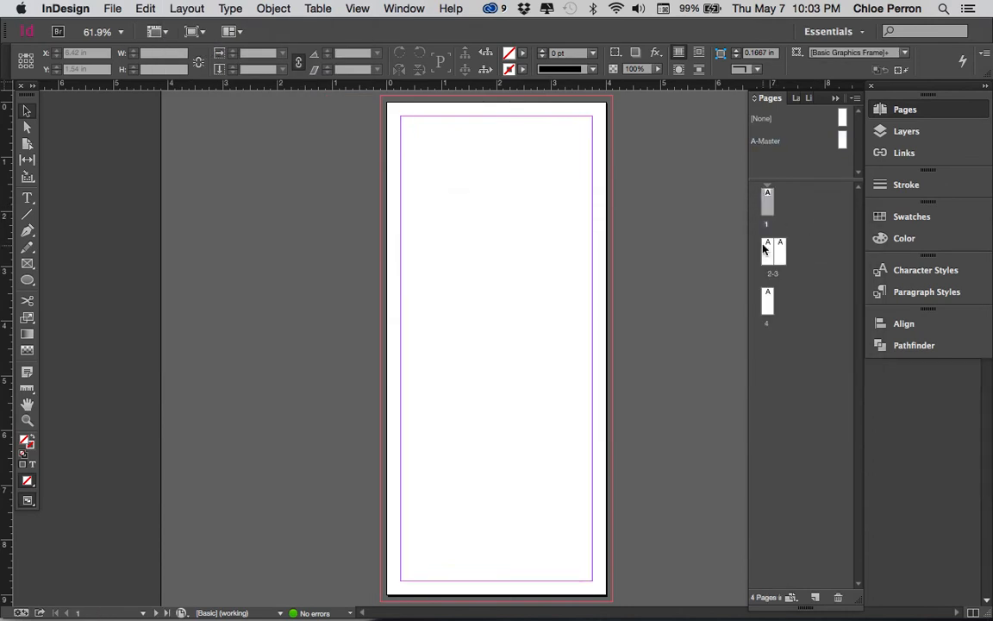
double_click(766, 257)
click(766, 303)
double_click(765, 304)
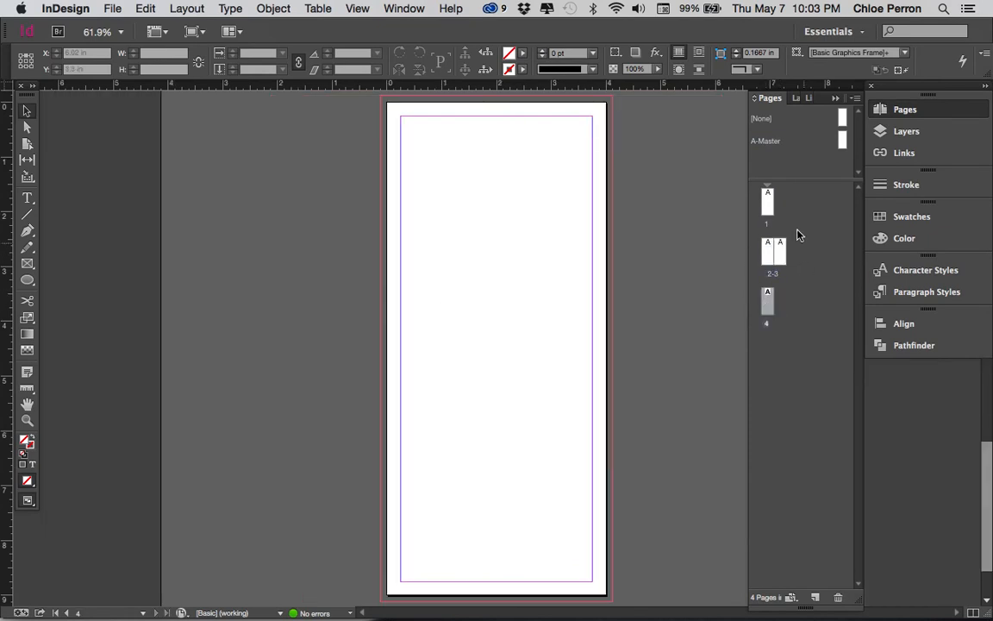
double_click(762, 202)
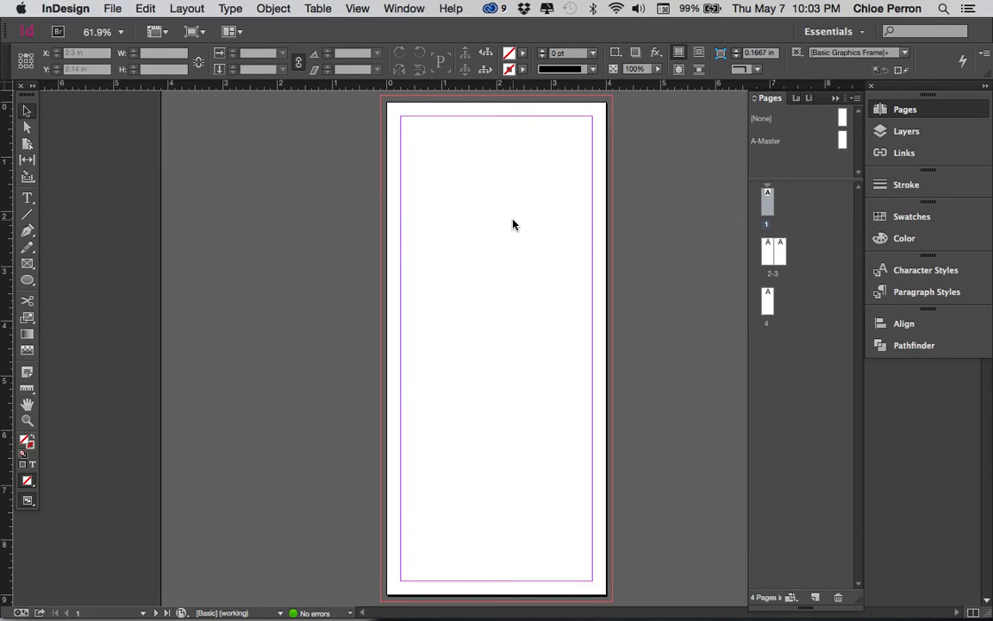
- Save the brochure to the Desktop as LastName_FirstName_Brochure, using the student's own name
click(112, 8)
click(146, 147)
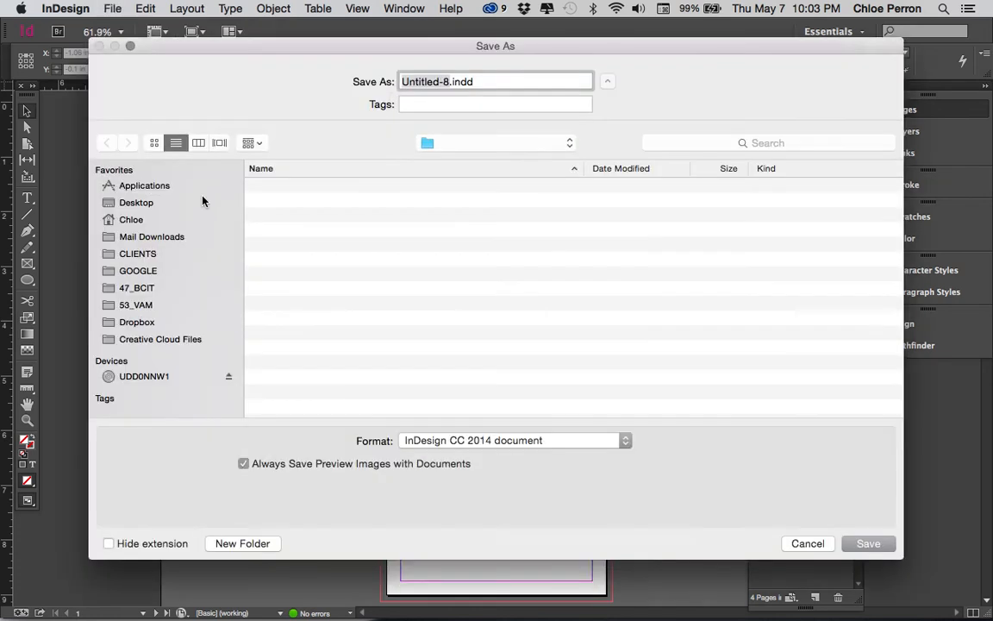
click(148, 205)
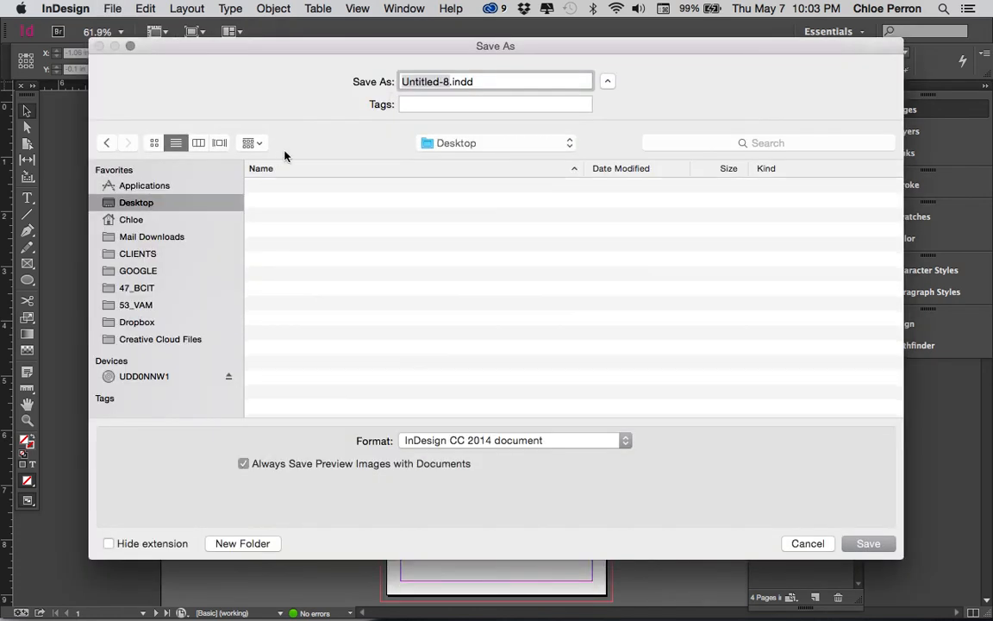
text(Perron)
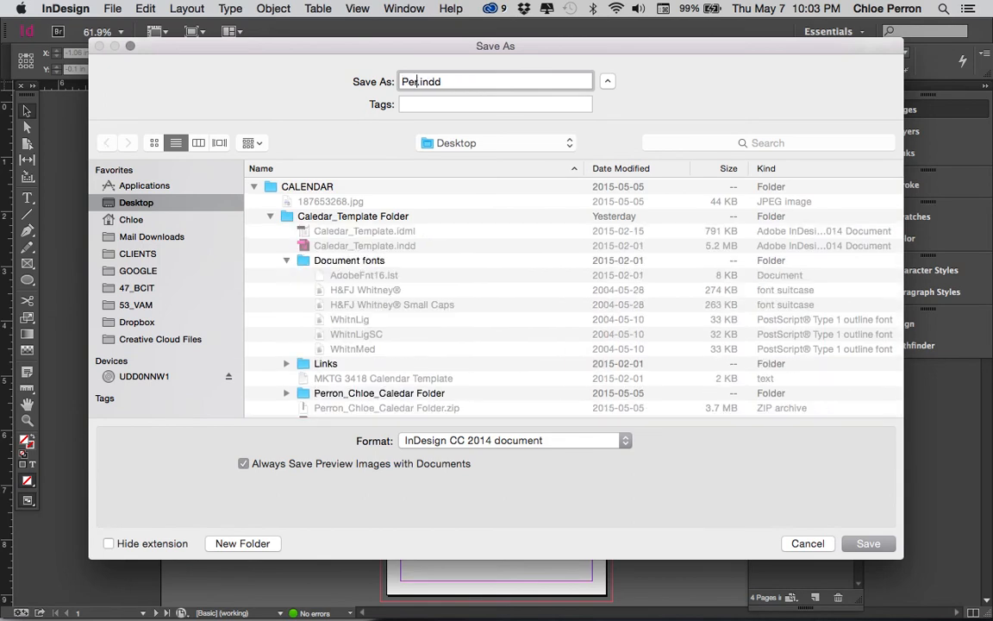
text(loe)
text(_Bro)
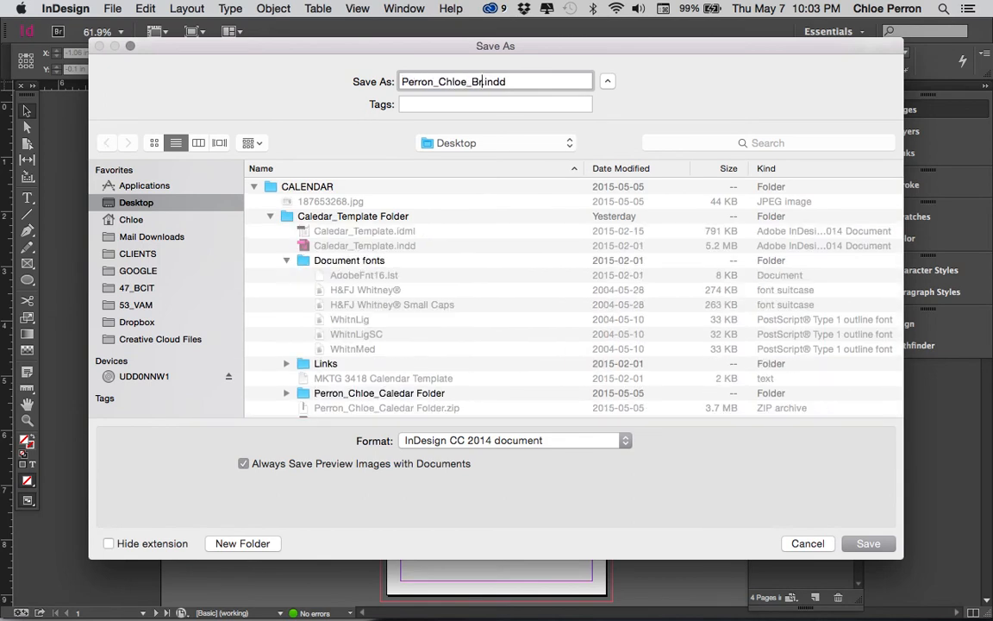
text(chure)
key(Return)
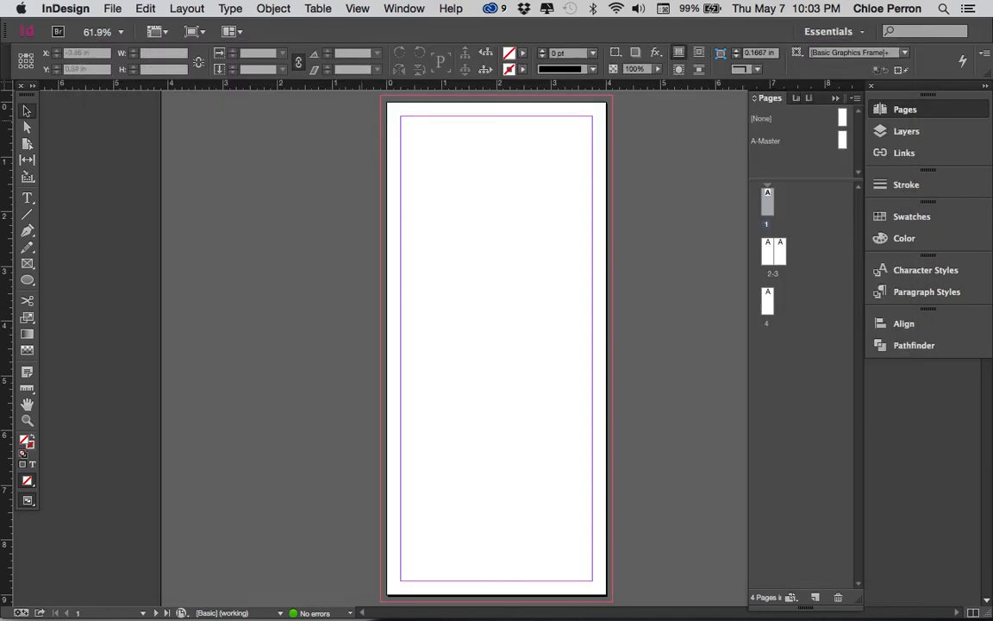
key(super+grave)
- Copy the tagline 'For Peace and the Environment' from the handout's Brochure Copy Deck
scroll(354, 295, up, 5)
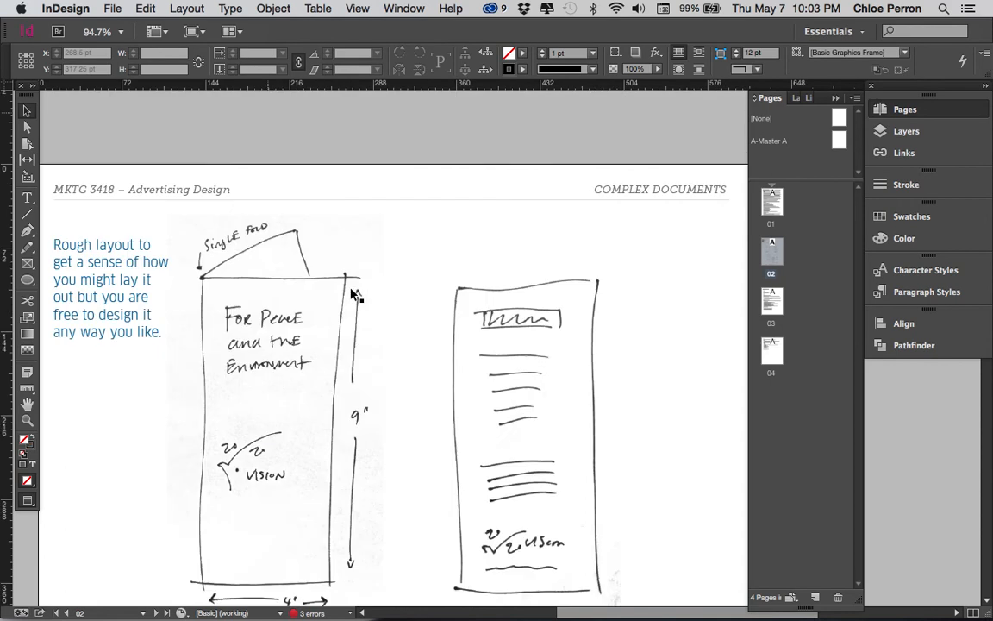
scroll(354, 295, up, 10)
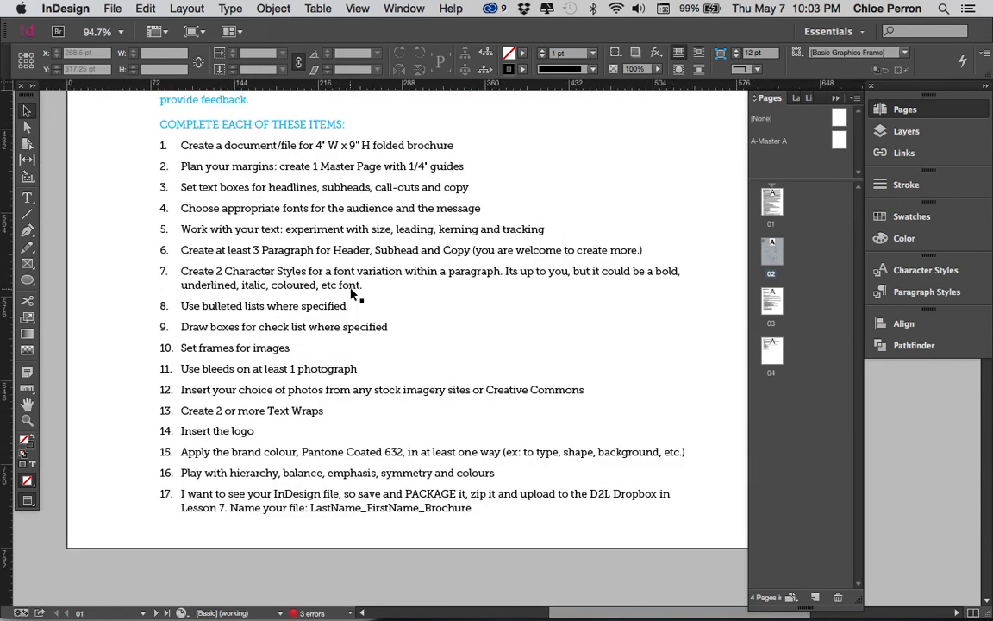
scroll(354, 295, up, 4)
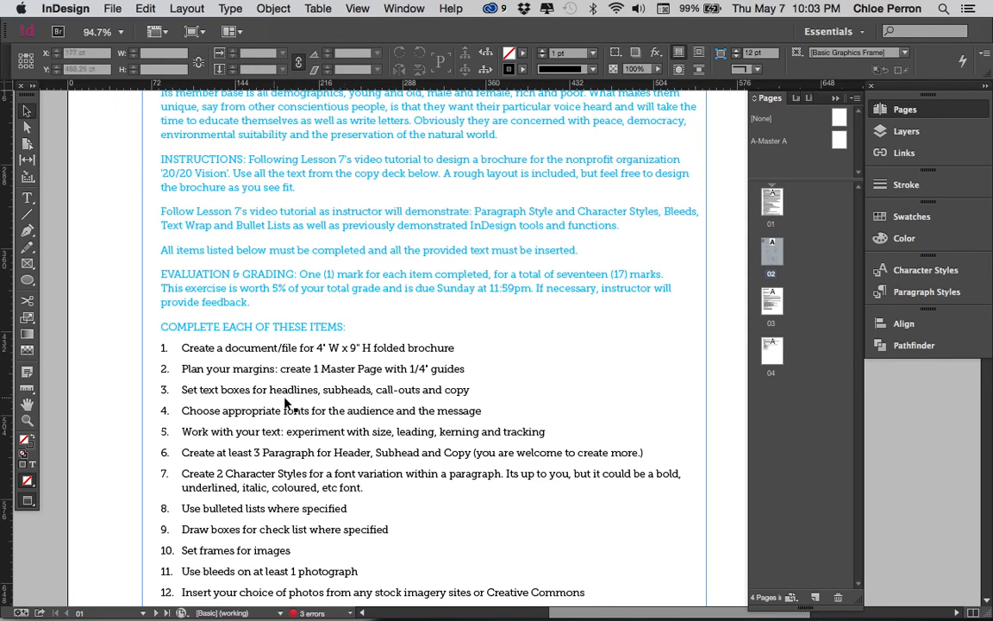
scroll(474, 423, down, 1)
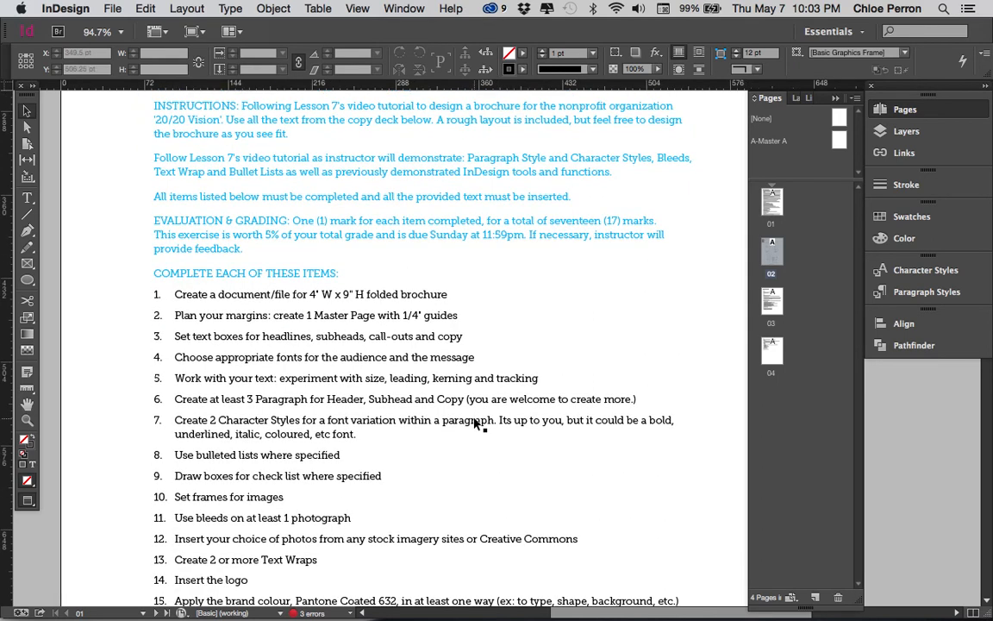
scroll(473, 423, down, 20)
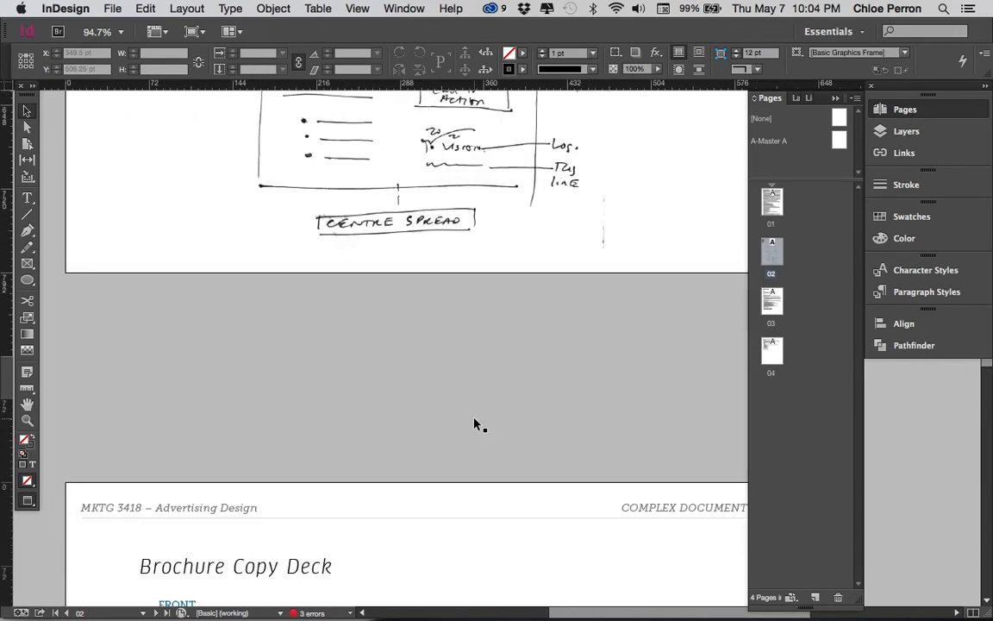
scroll(474, 423, down, 6)
scroll(276, 401, down, 2)
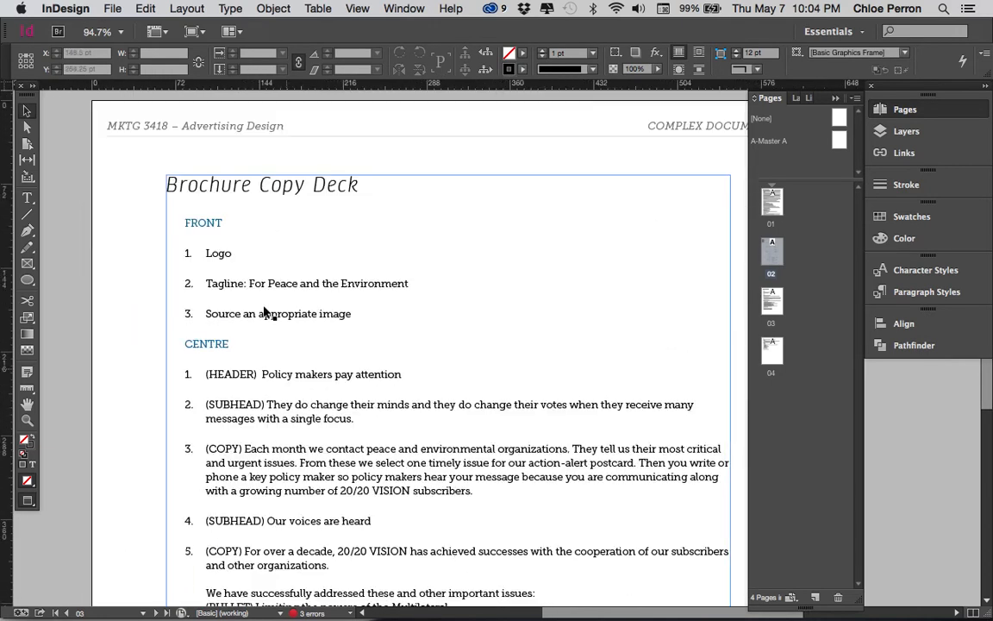
click(253, 288)
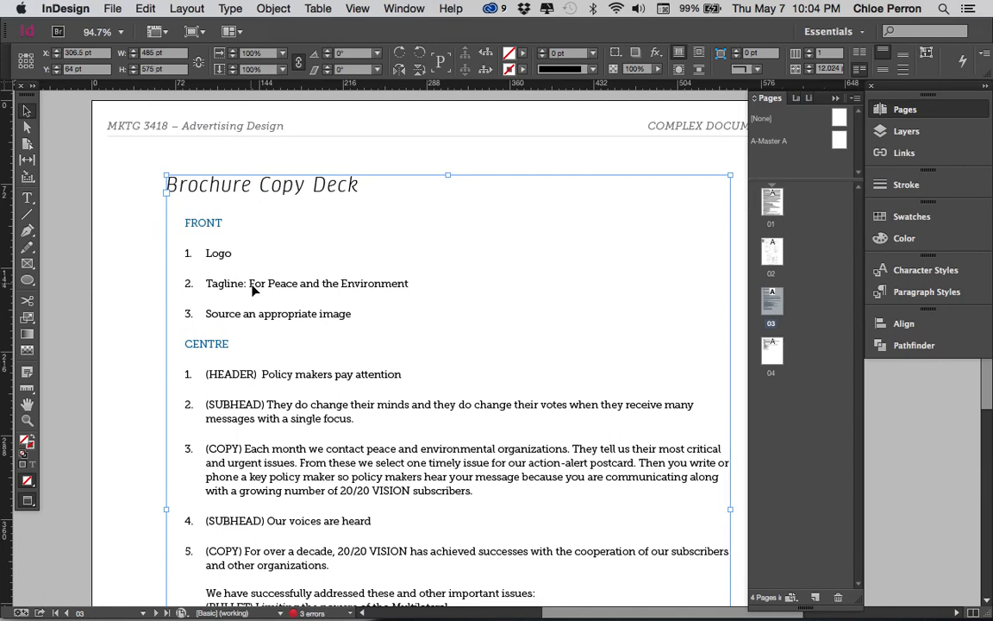
double_click(252, 286)
double_click(251, 284)
drag(249, 284, 413, 284)
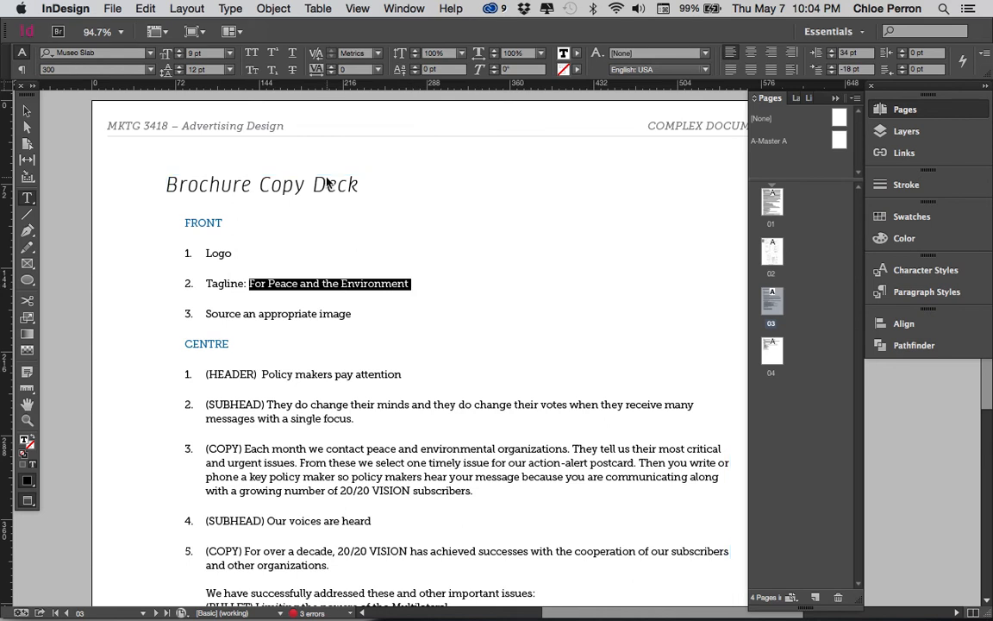
click(144, 8)
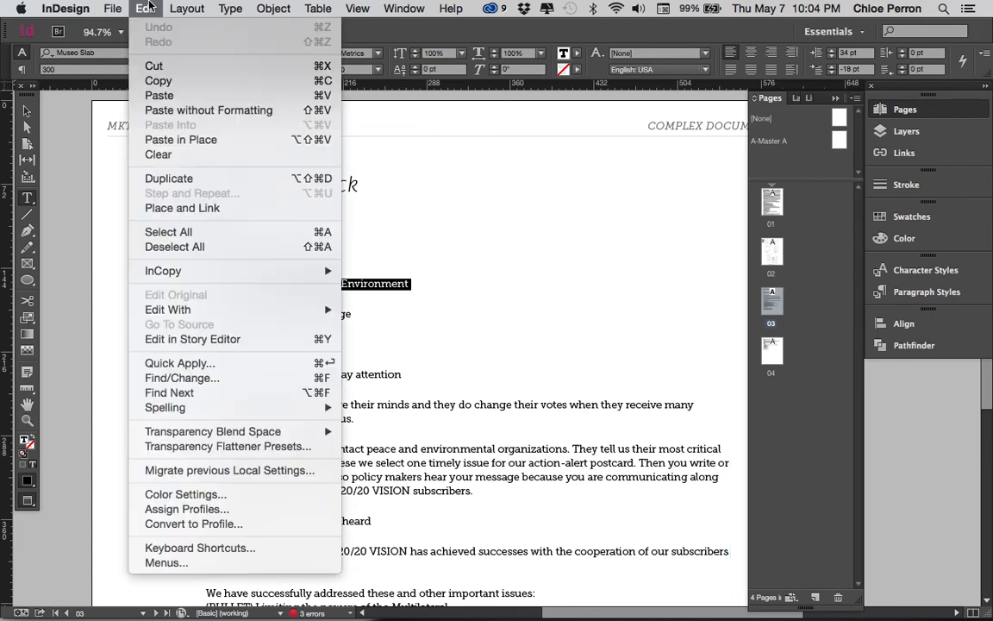
click(166, 81)
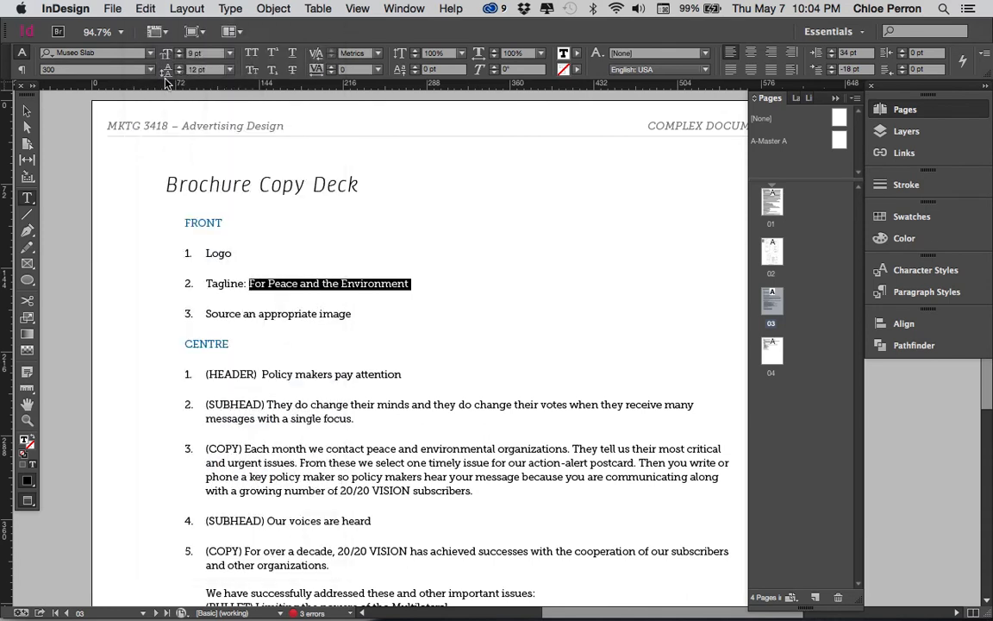
- Switch back to the blank brochure document using the Window menu
key(super+Tab)
key(super+grave)
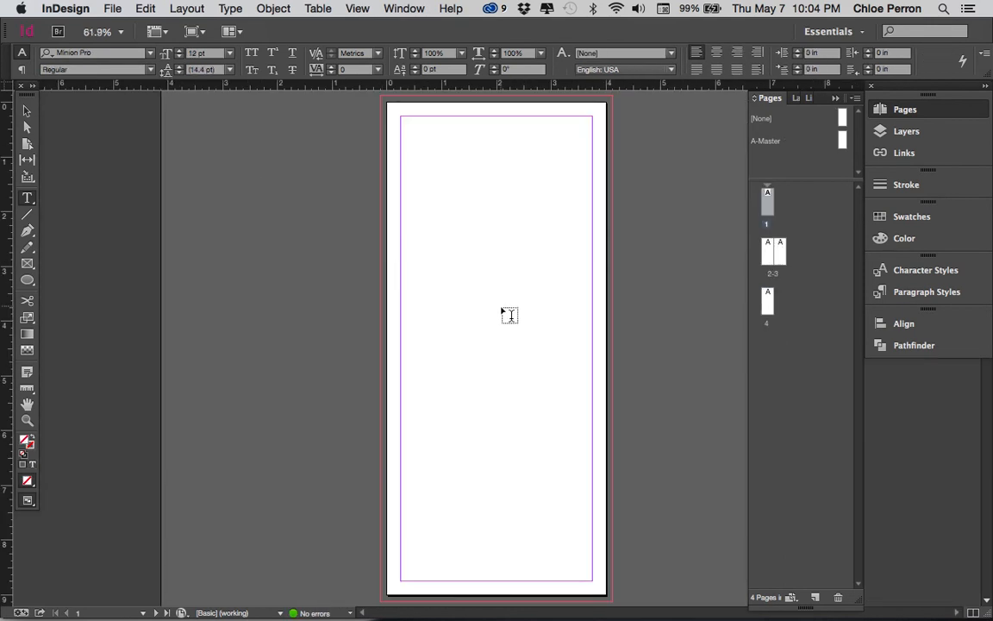
click(402, 8)
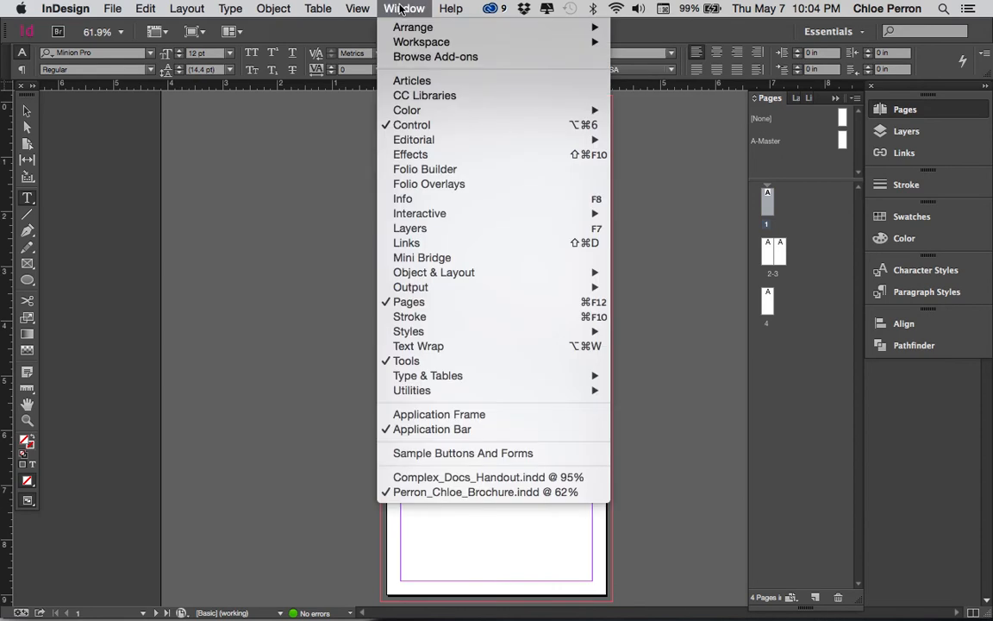
click(446, 479)
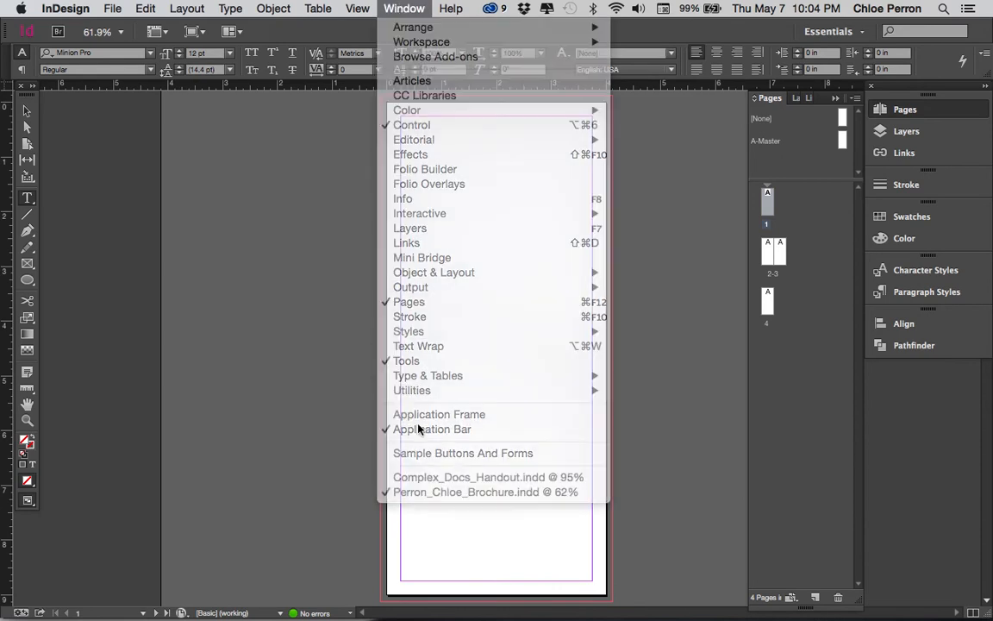
click(403, 9)
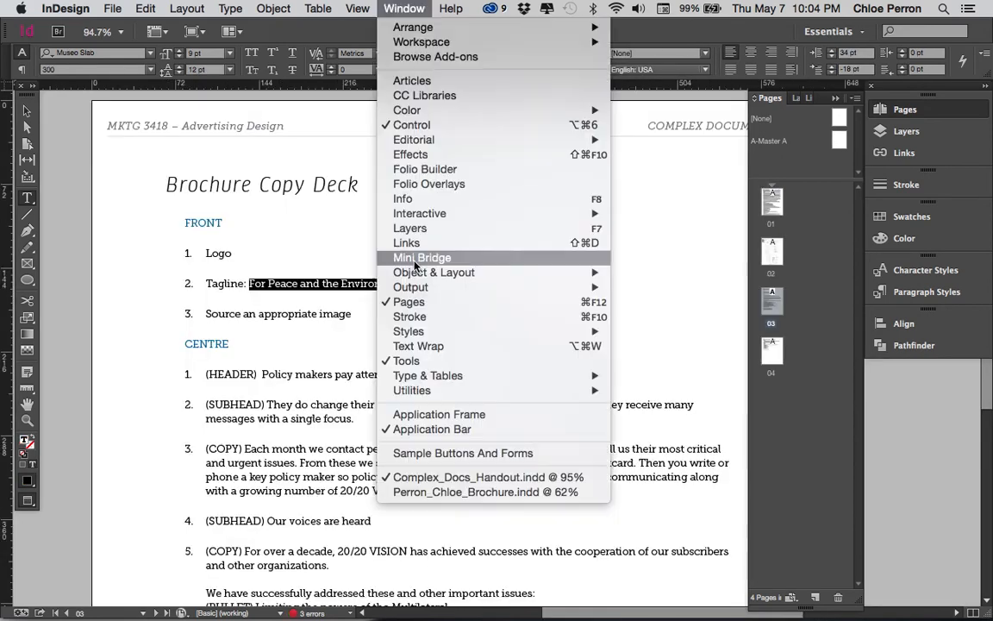
click(439, 492)
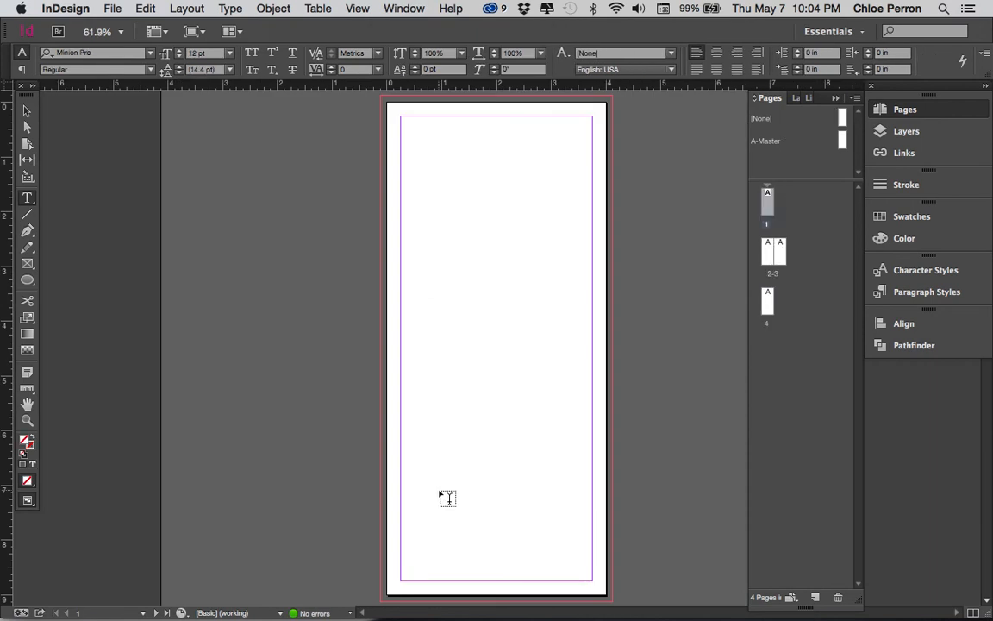
- Draw a text frame across the middle of page 1 and paste the tagline into it
key(super+grave)
key(super+grave)
drag(402, 222, 592, 448)
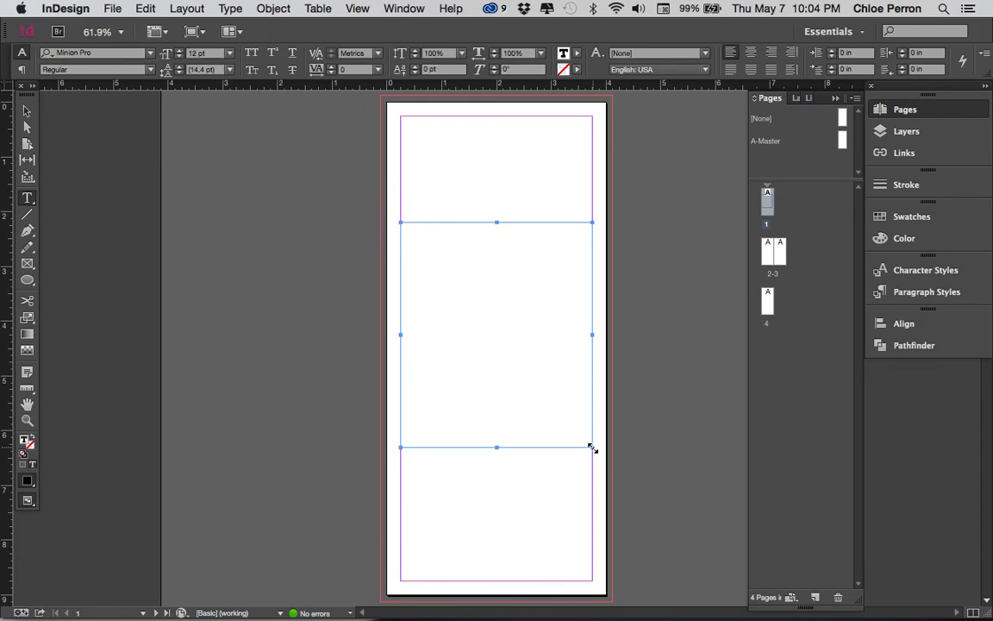
key(super+v)
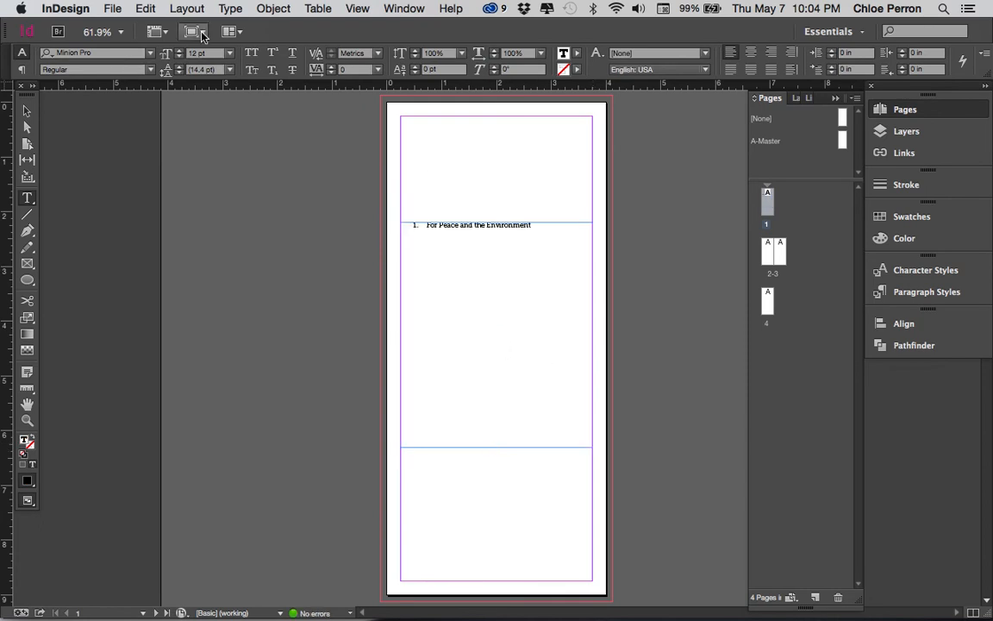
click(139, 7)
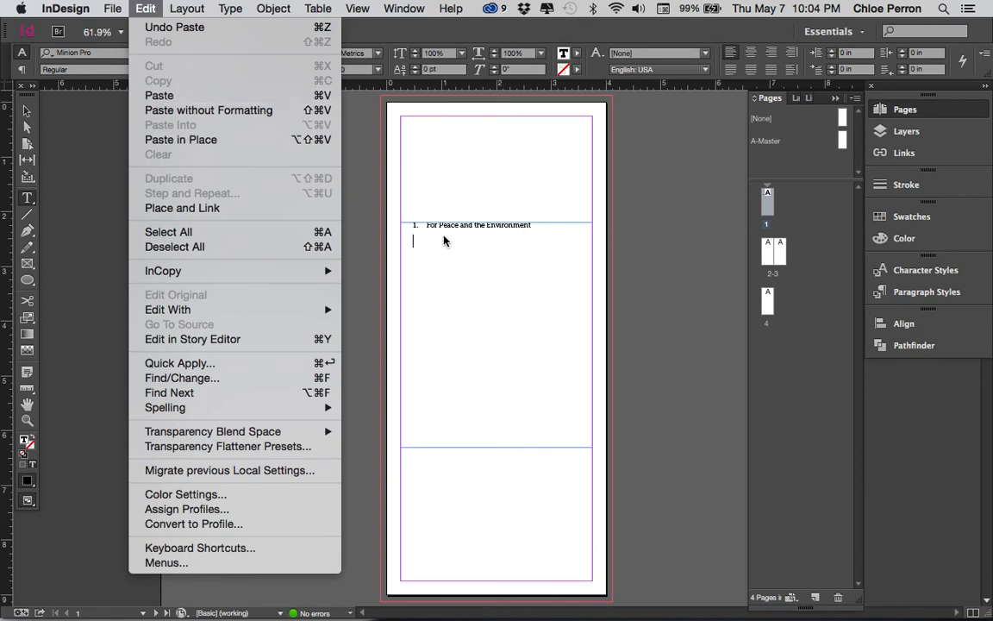
click(426, 224)
click(400, 224)
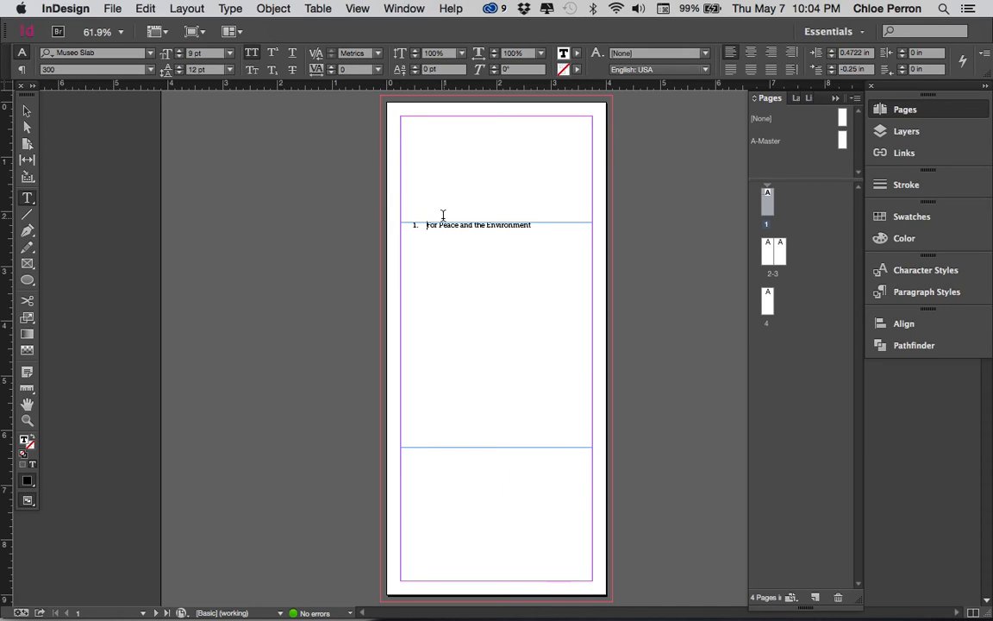
click(368, 191)
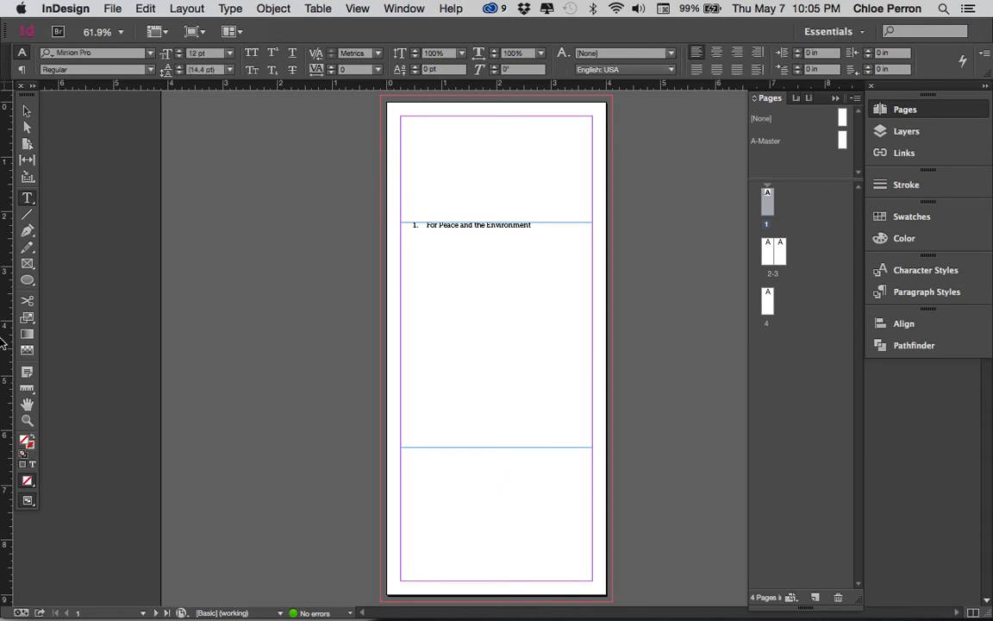
- Remove the '1.' list numbering from the tagline and fit the page in the window
click(27, 419)
drag(344, 184, 676, 366)
click(28, 202)
click(368, 188)
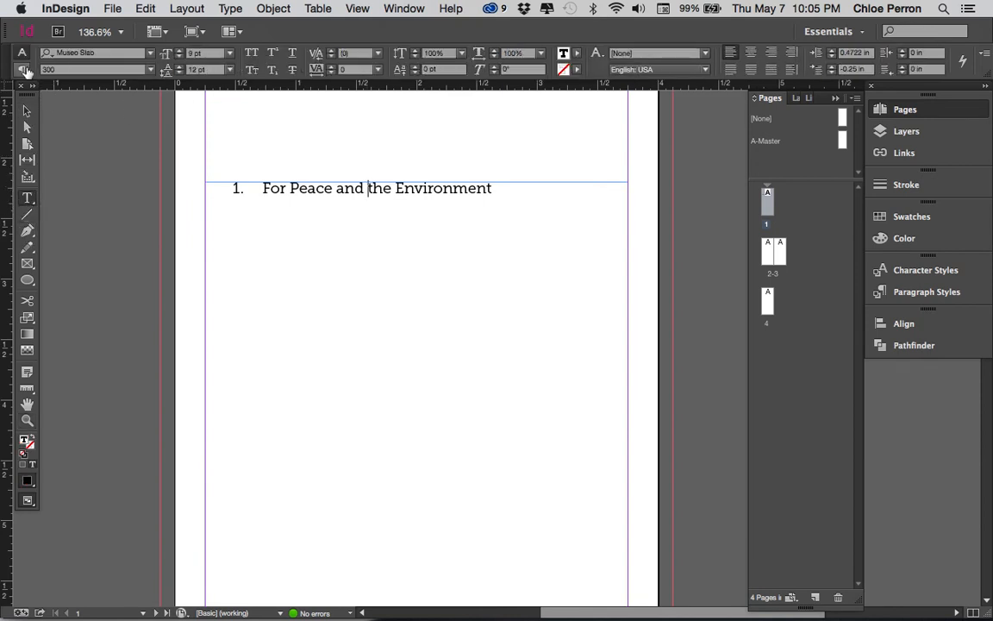
click(23, 69)
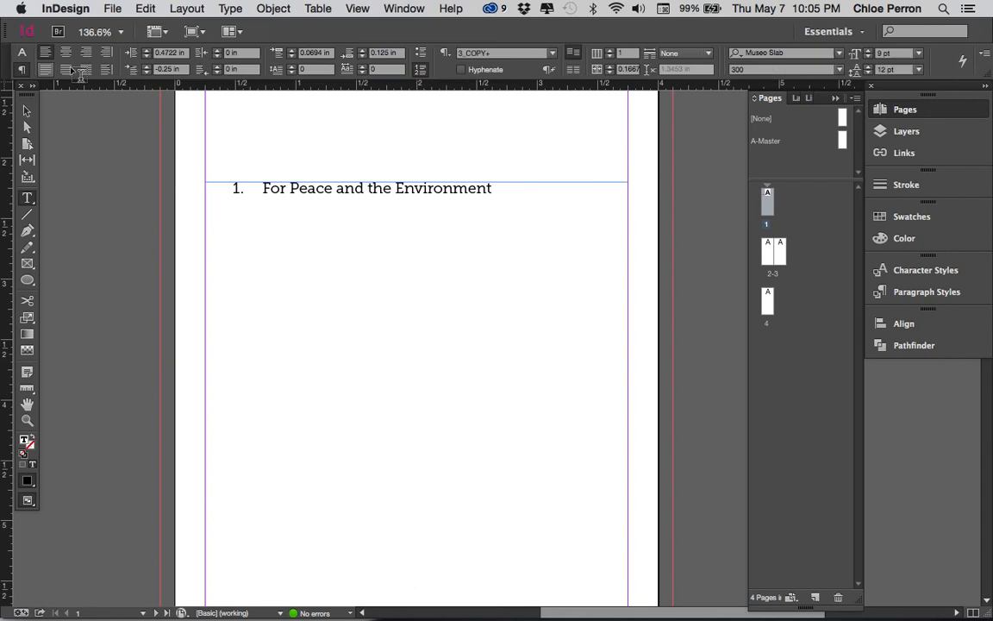
click(421, 74)
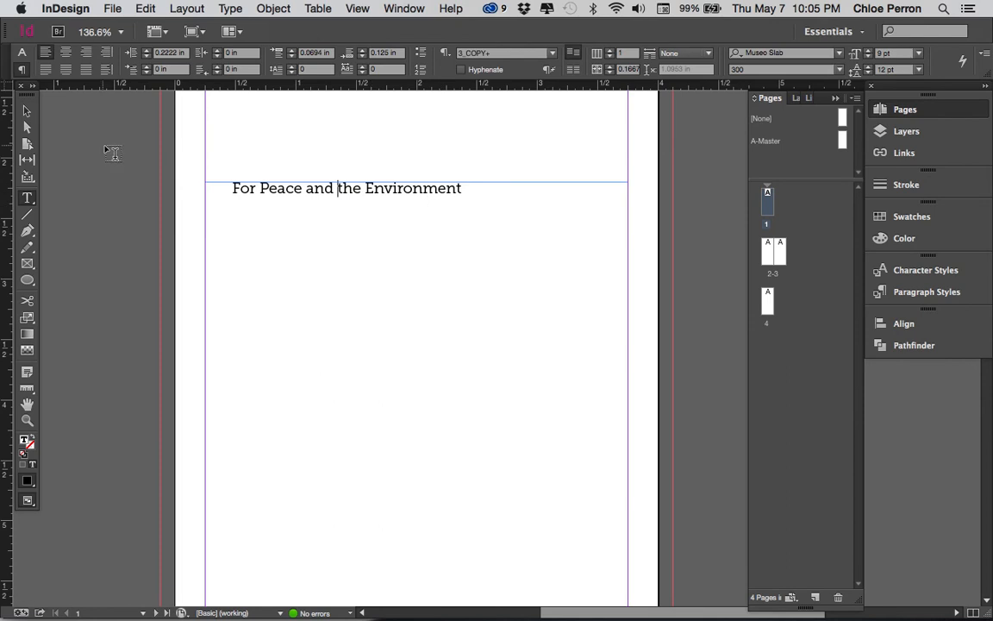
key(super+0)
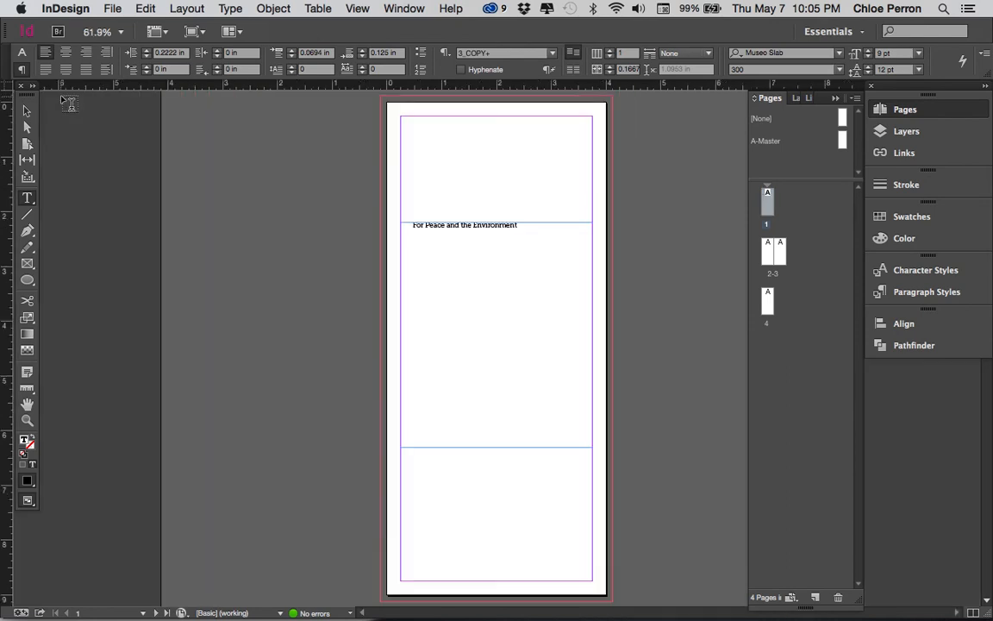
drag(521, 225, 412, 224)
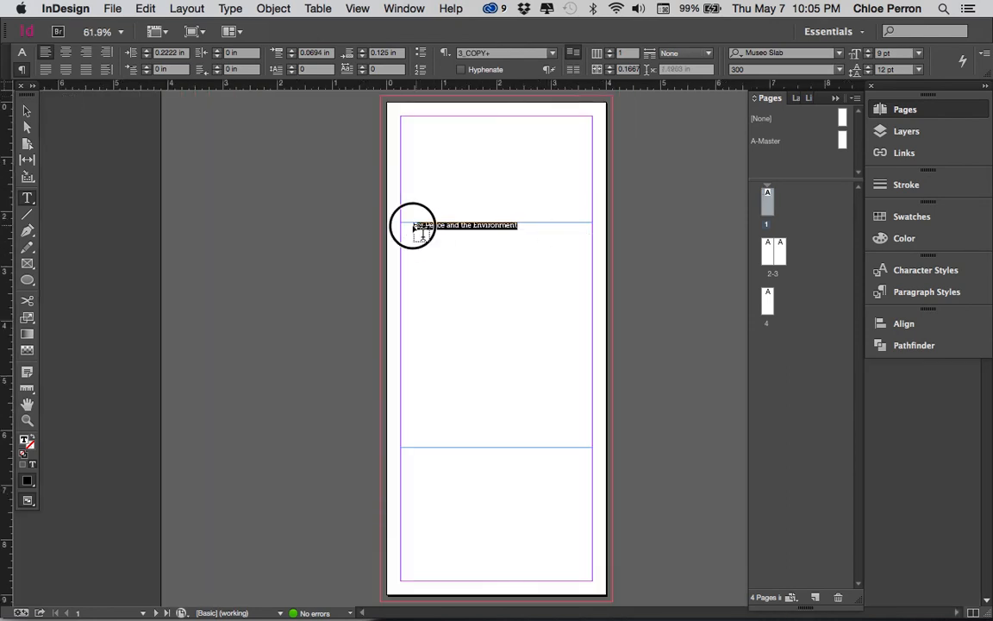
- Set the tagline font size to 54 pt
click(21, 53)
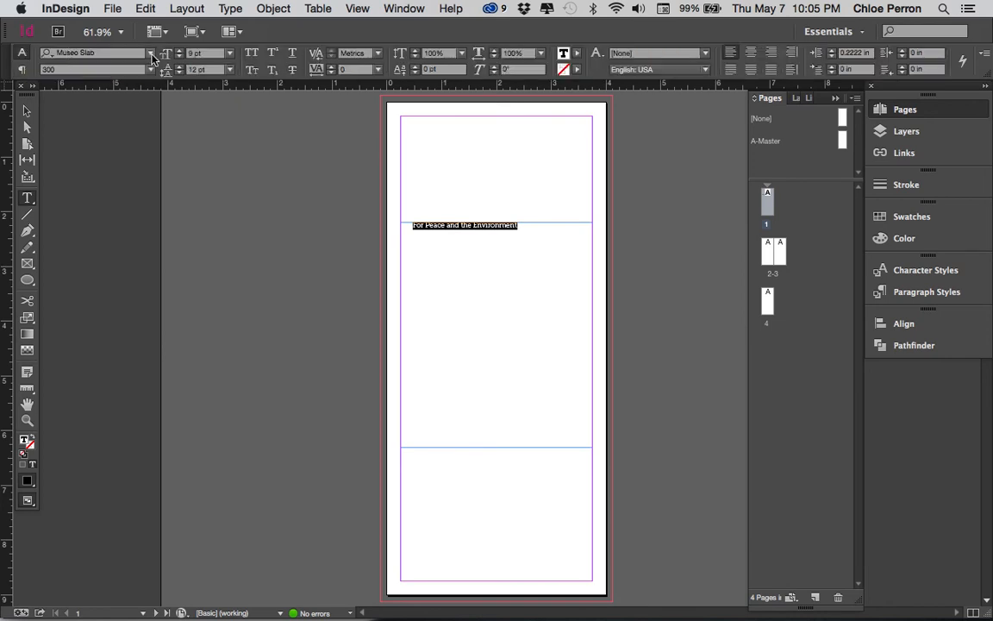
click(180, 52)
click(179, 51)
click(179, 52)
click(180, 52)
click(180, 52)
click(179, 52)
click(179, 51)
click(179, 52)
click(180, 52)
click(179, 52)
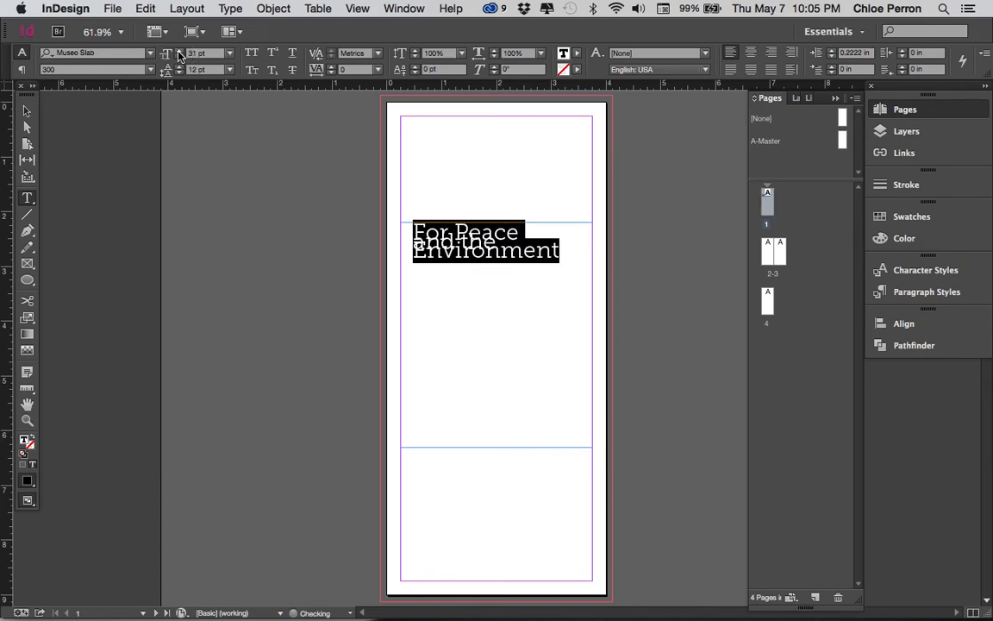
text(54)
key(Return)
- Set the tagline leading to 60 pt and stretch its text frame taller
click(178, 66)
click(179, 65)
click(179, 65)
click(178, 65)
text(60)
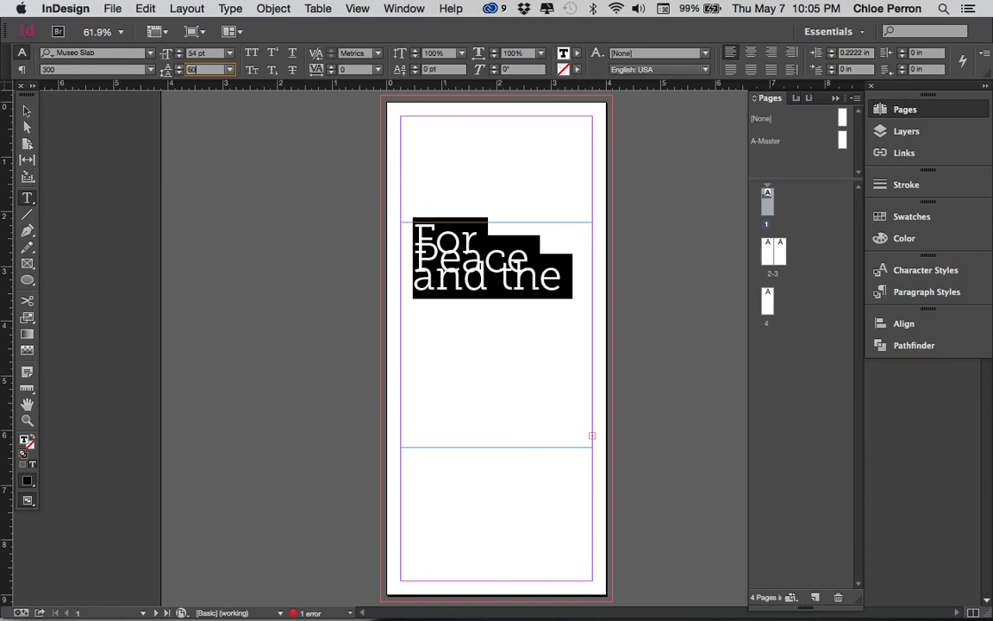
key(Return)
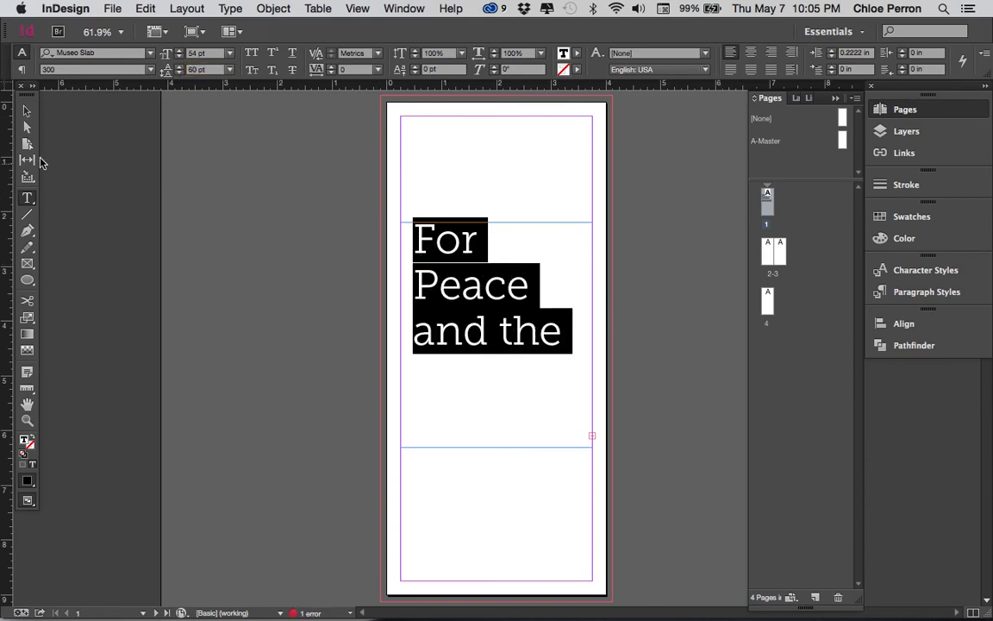
key(super)
key(super)
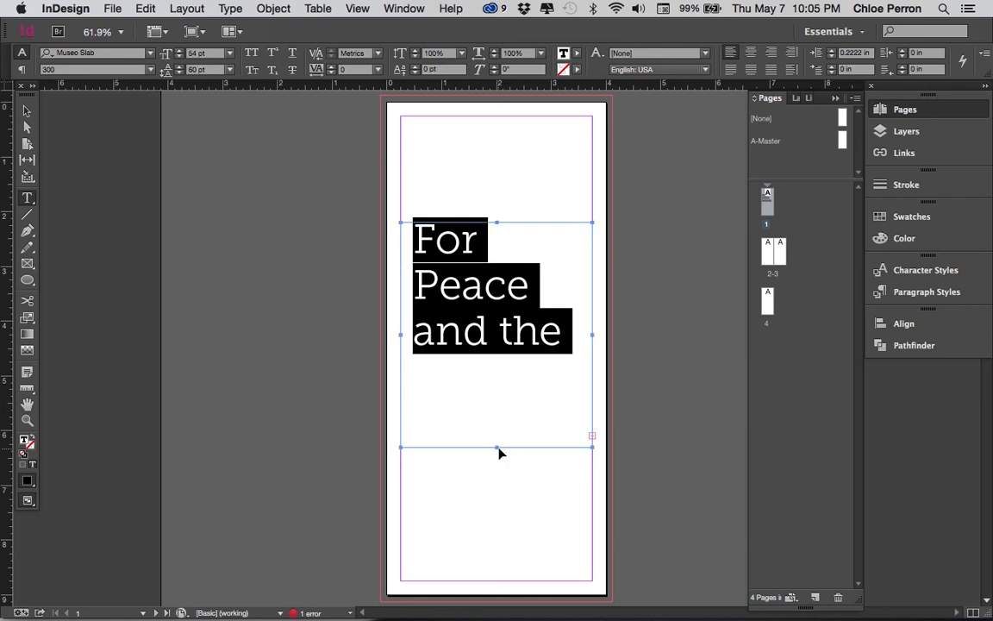
drag(497, 448, 501, 555)
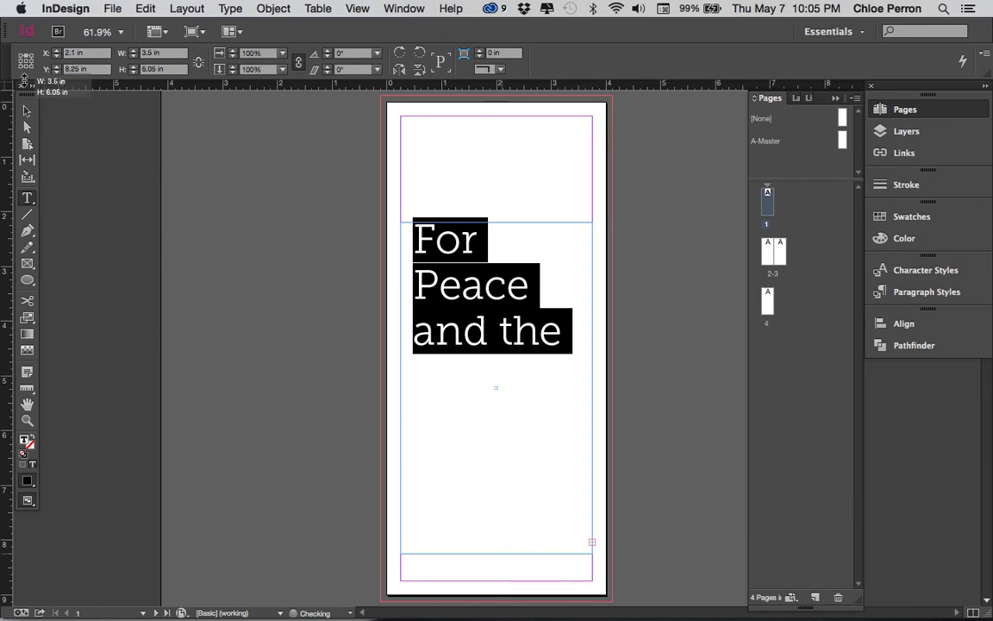
- Enlarge the tagline text frame, extending its bottom edge down and its right edge outward
click(25, 110)
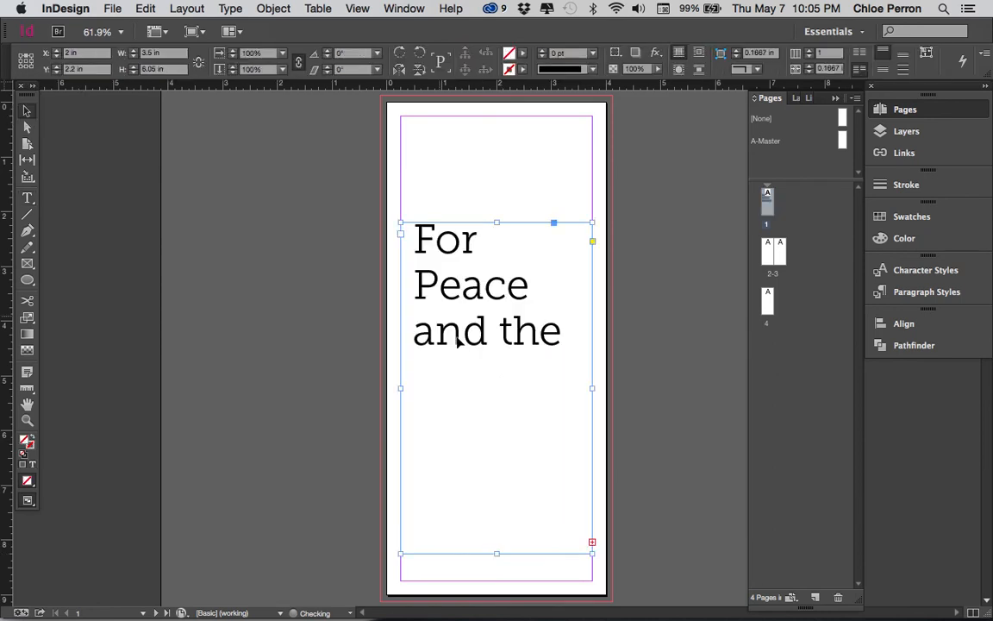
drag(499, 556, 499, 580)
double_click(514, 347)
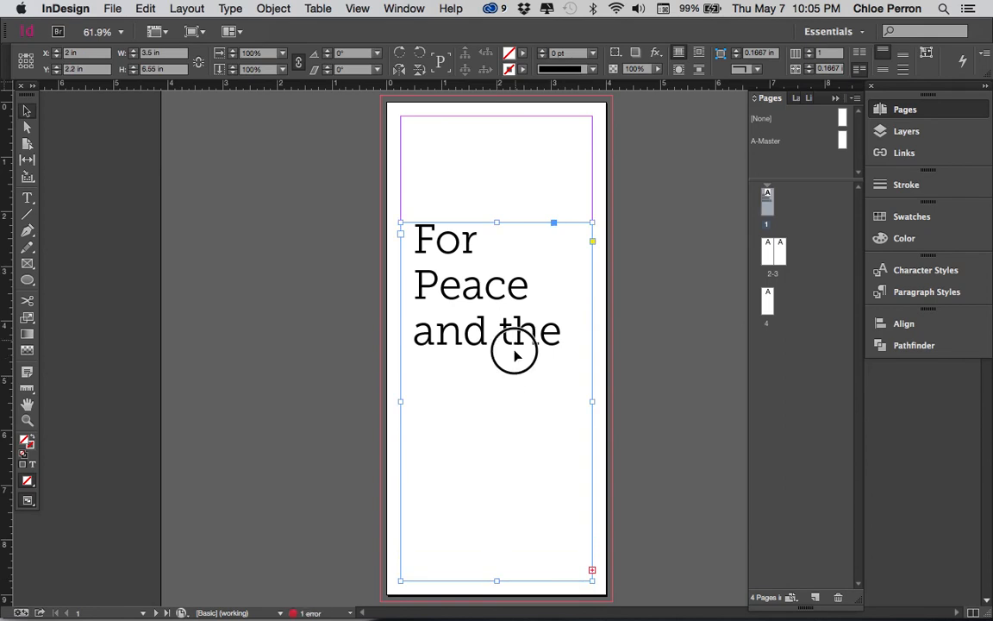
drag(593, 401, 709, 399)
- Set the tagline's left indent and space after to 0 so it sits flush left
click(463, 289)
drag(417, 235, 685, 338)
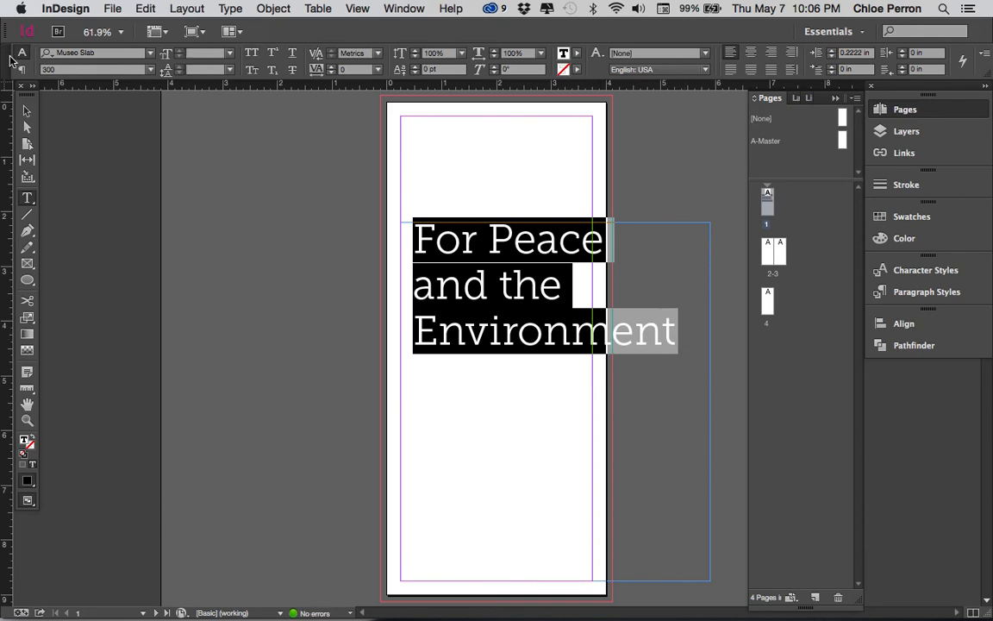
click(21, 69)
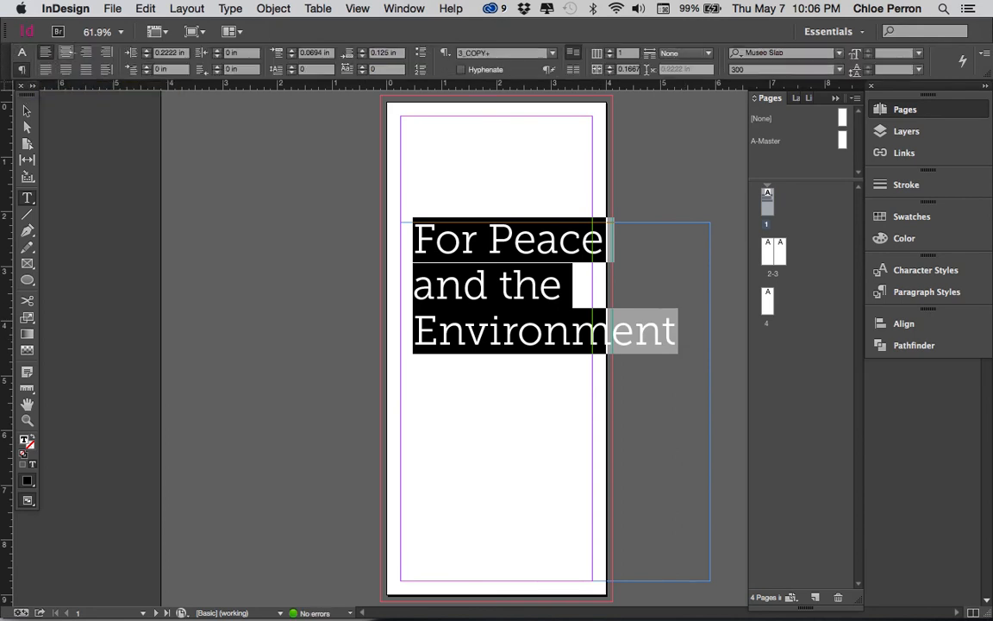
click(183, 55)
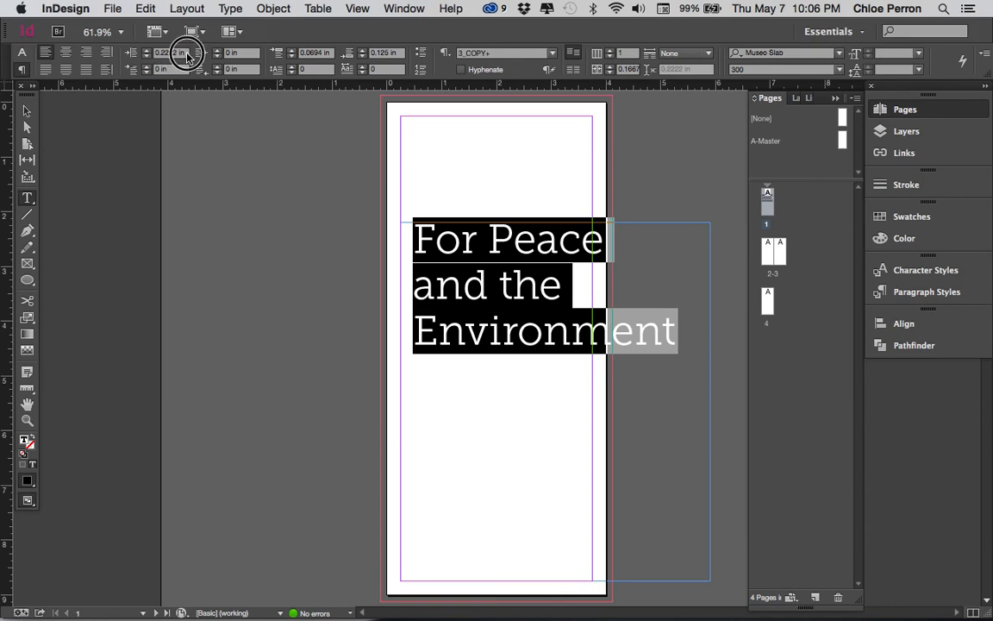
text(0)
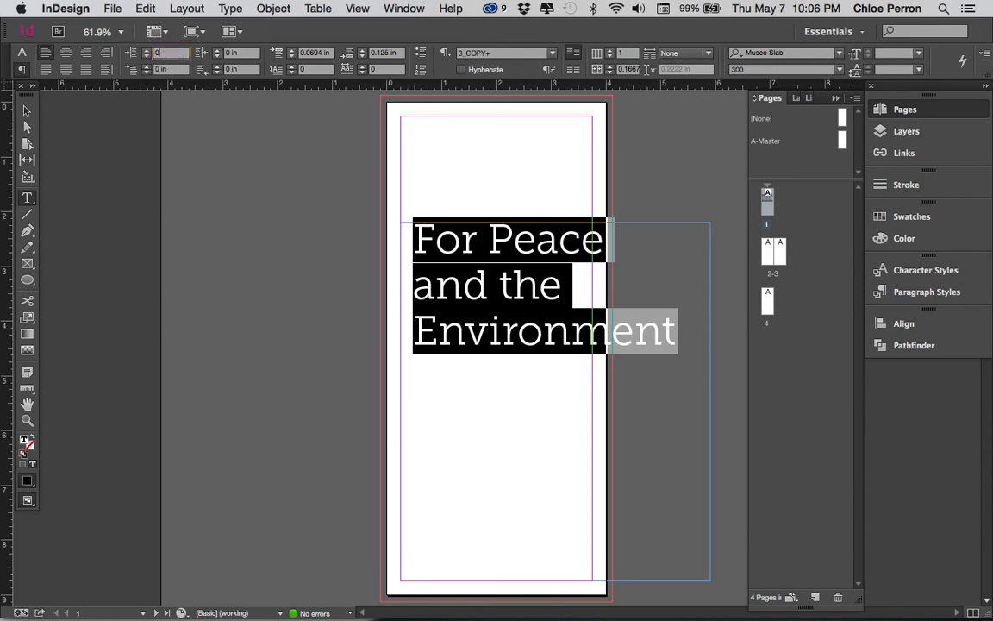
key(Tab)
key(Tab)
key(Tab)
key(Tab)
text(0)
key(Tab)
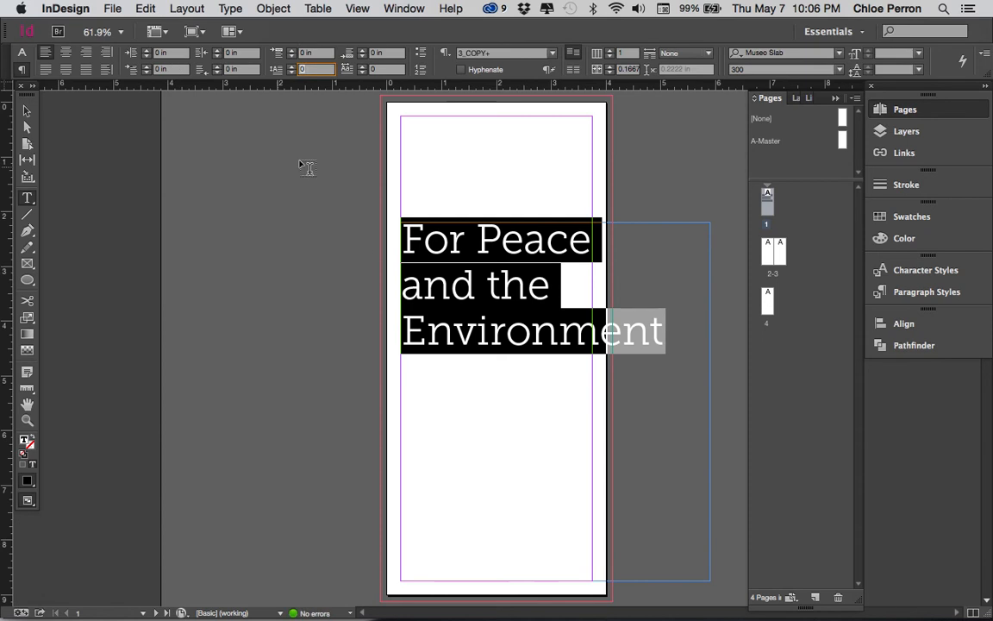
click(21, 52)
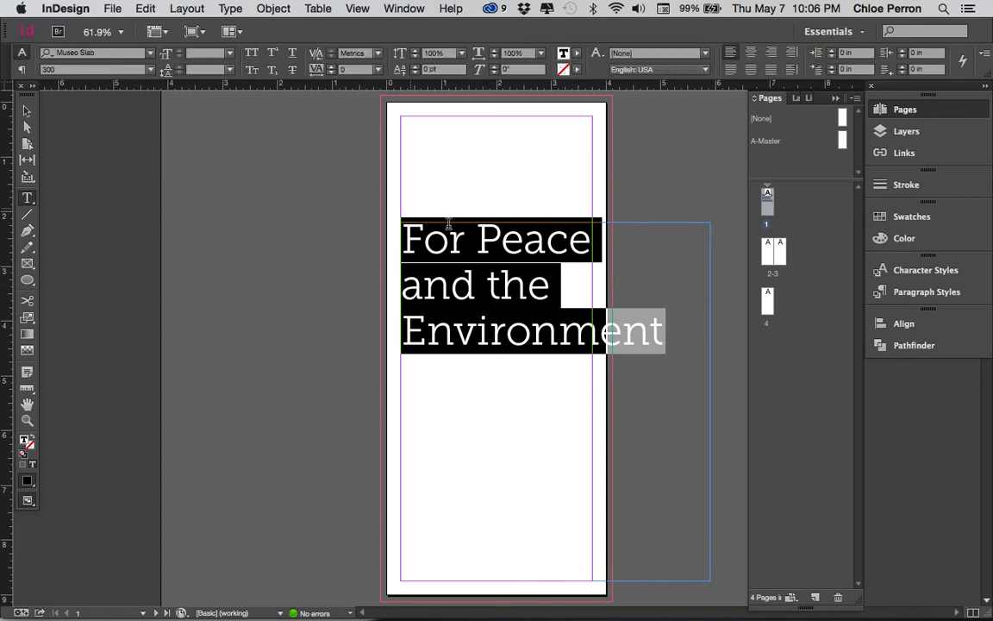
click(474, 288)
click(402, 233)
drag(403, 233, 664, 332)
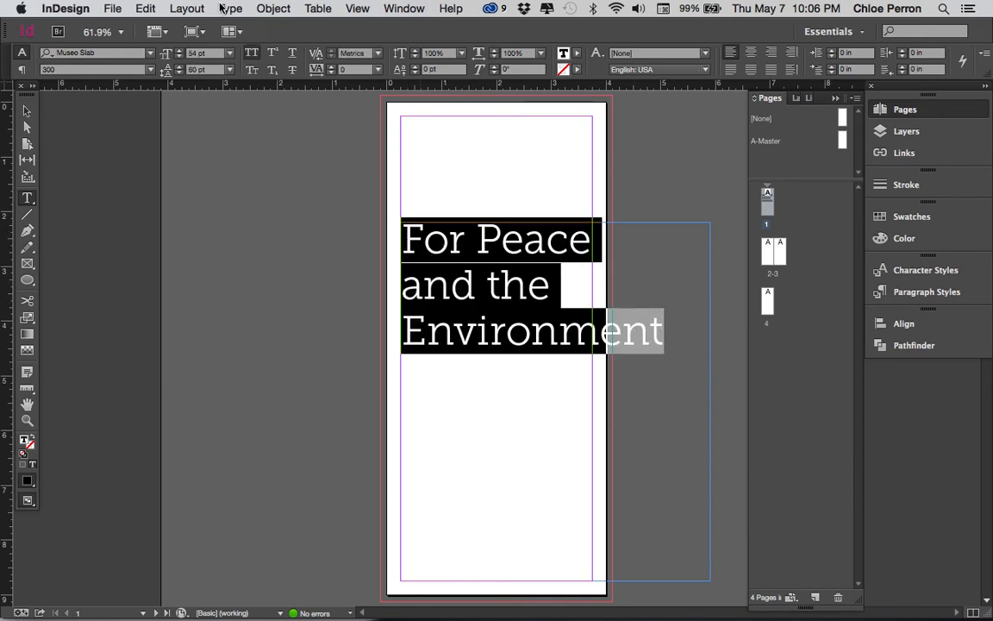
- Reduce the tagline to 39 pt and break it onto a new line before 'the'
click(210, 53)
click(178, 57)
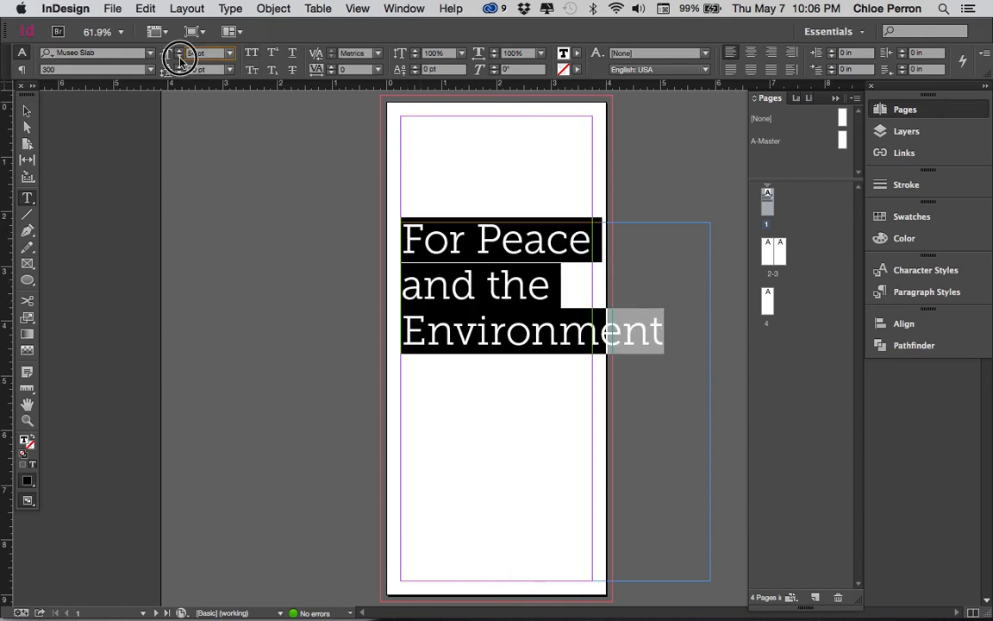
click(178, 57)
click(178, 57)
click(178, 57)
click(179, 57)
click(179, 57)
click(178, 57)
click(179, 57)
click(179, 57)
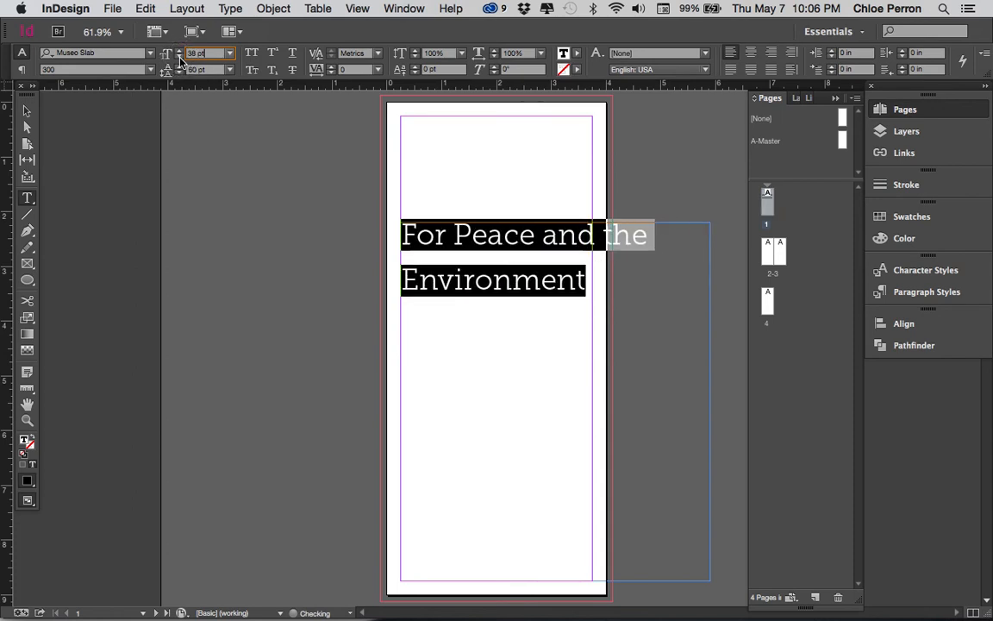
click(179, 57)
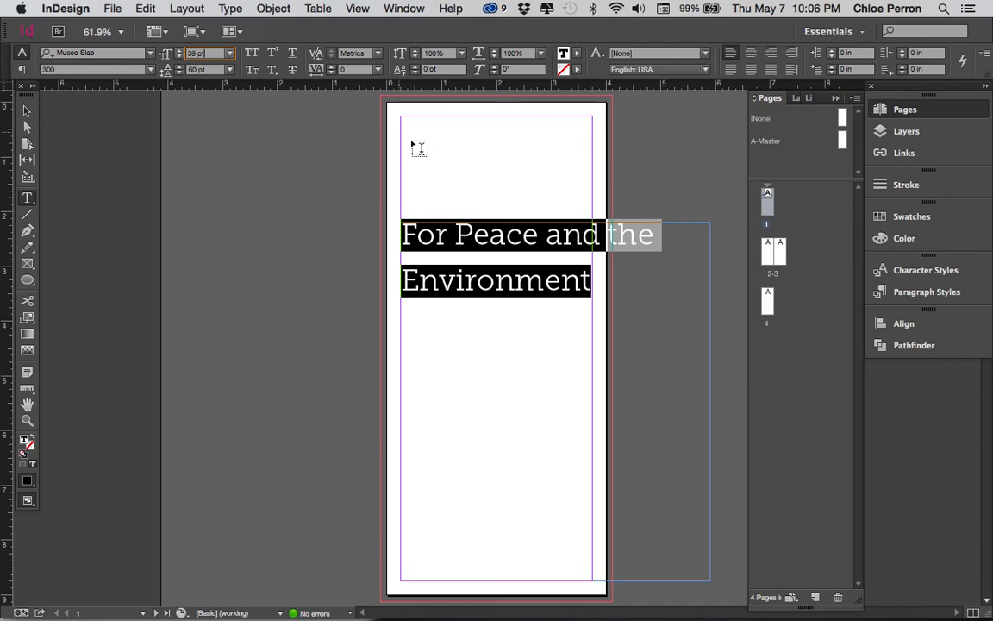
click(608, 234)
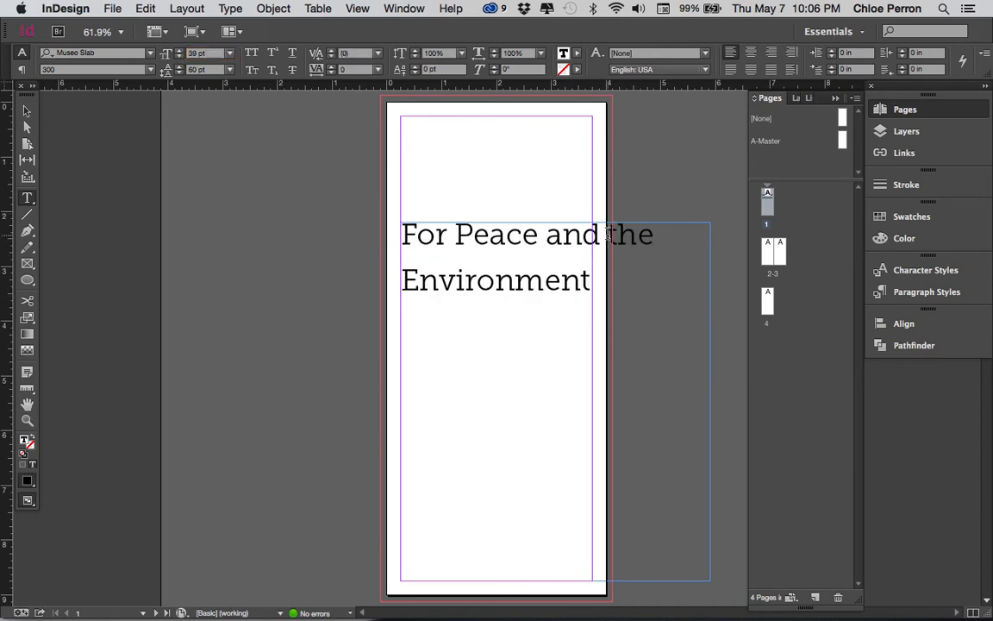
key(Return)
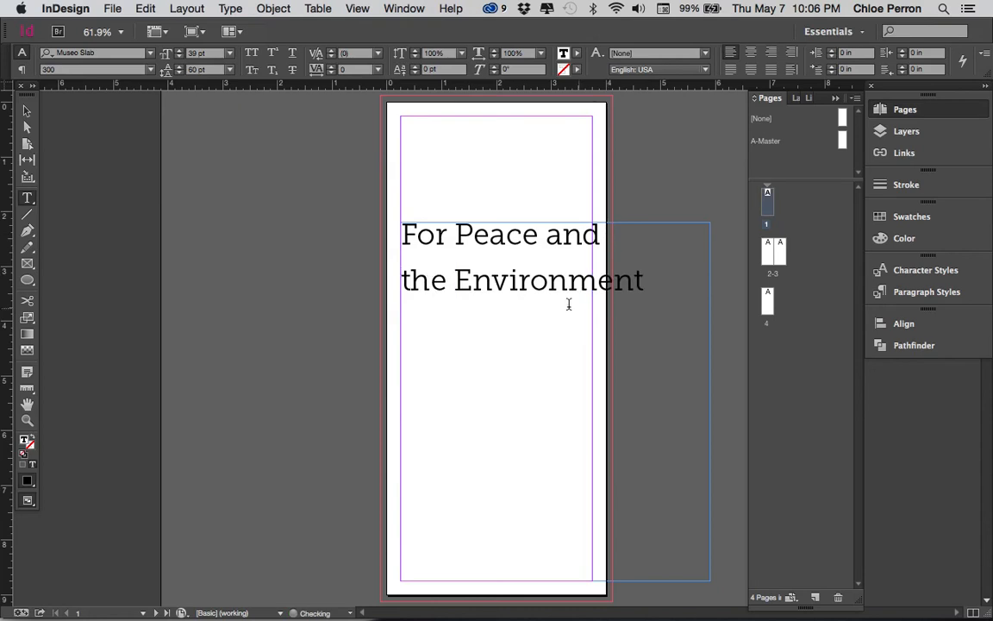
- Set the two-line tagline's leading to 45 pt
drag(405, 232, 657, 283)
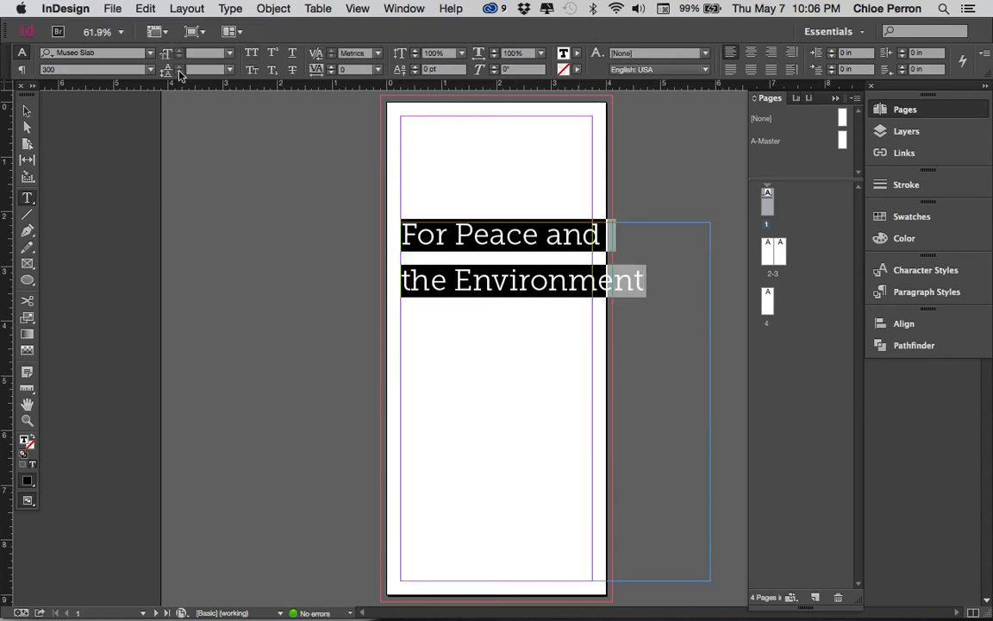
click(207, 69)
text(54)
key(Return)
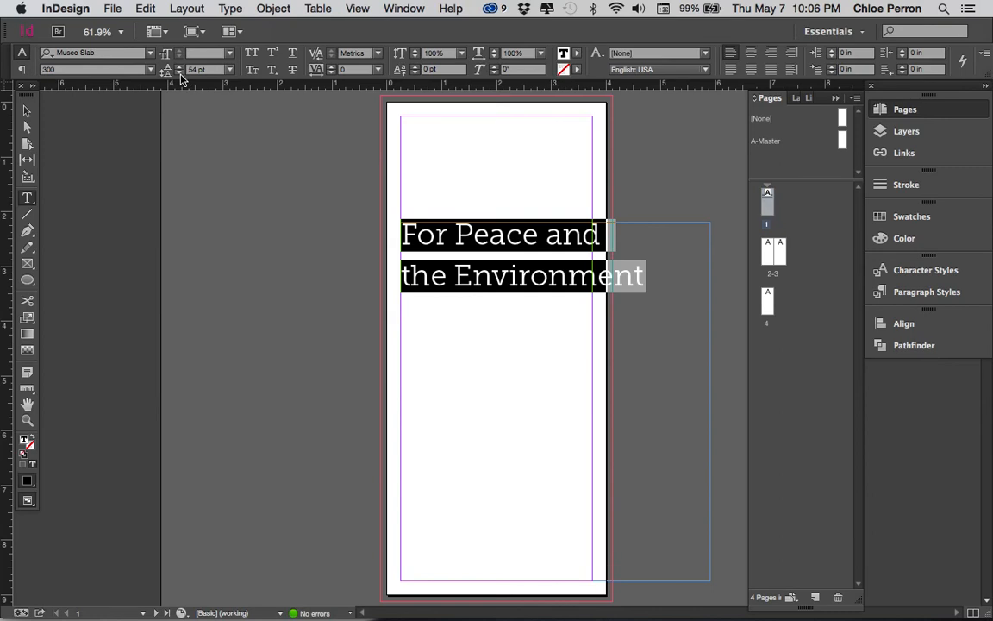
click(180, 73)
click(180, 73)
click(179, 73)
click(179, 73)
click(179, 73)
click(180, 74)
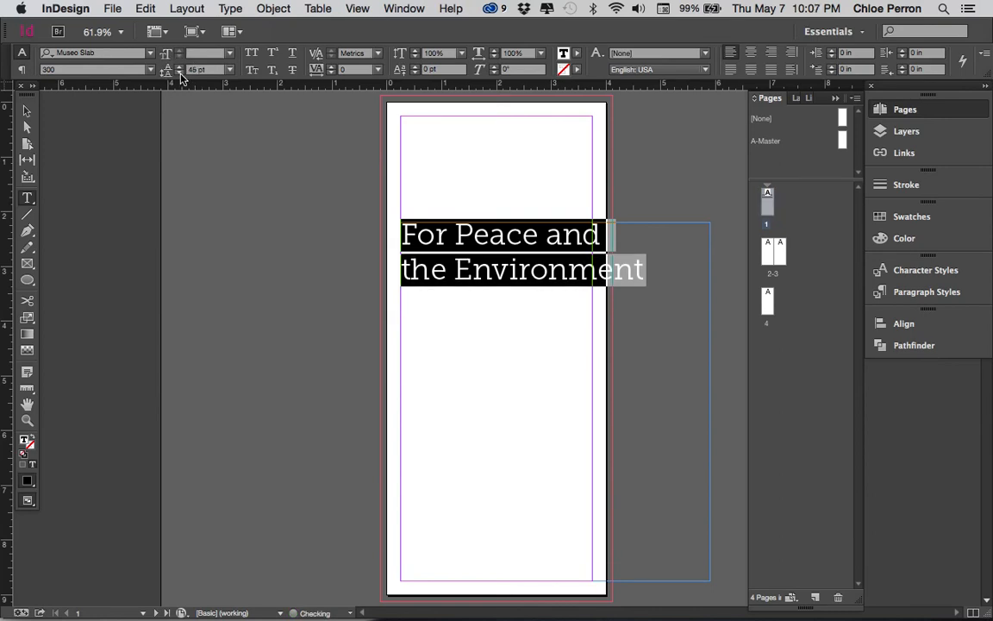
click(473, 266)
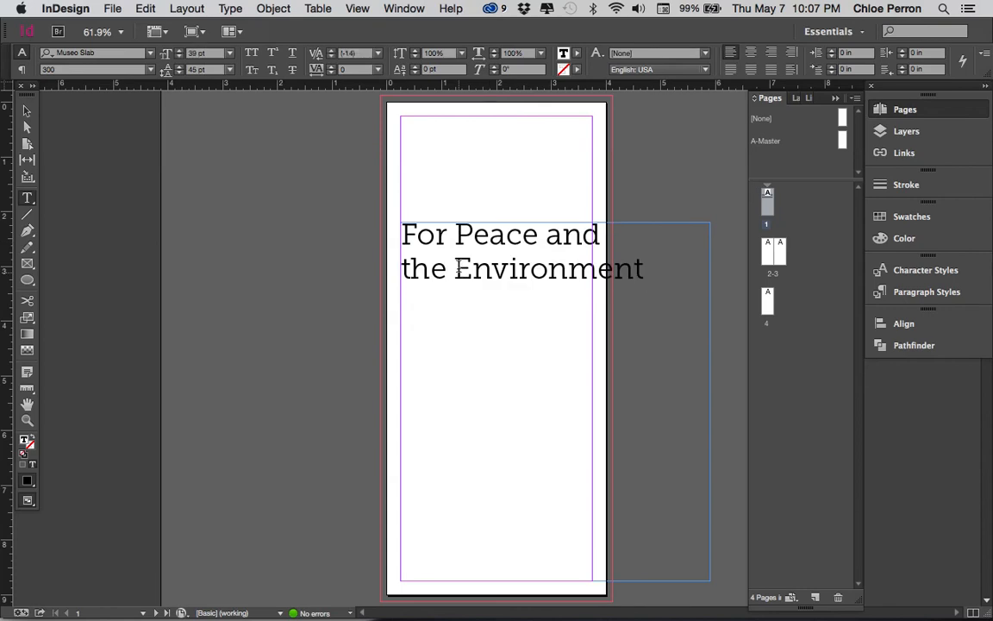
mouse_move(454, 269)
mouse_down()
mouse_move(644, 270)
mouse_move(457, 273)
mouse_up()
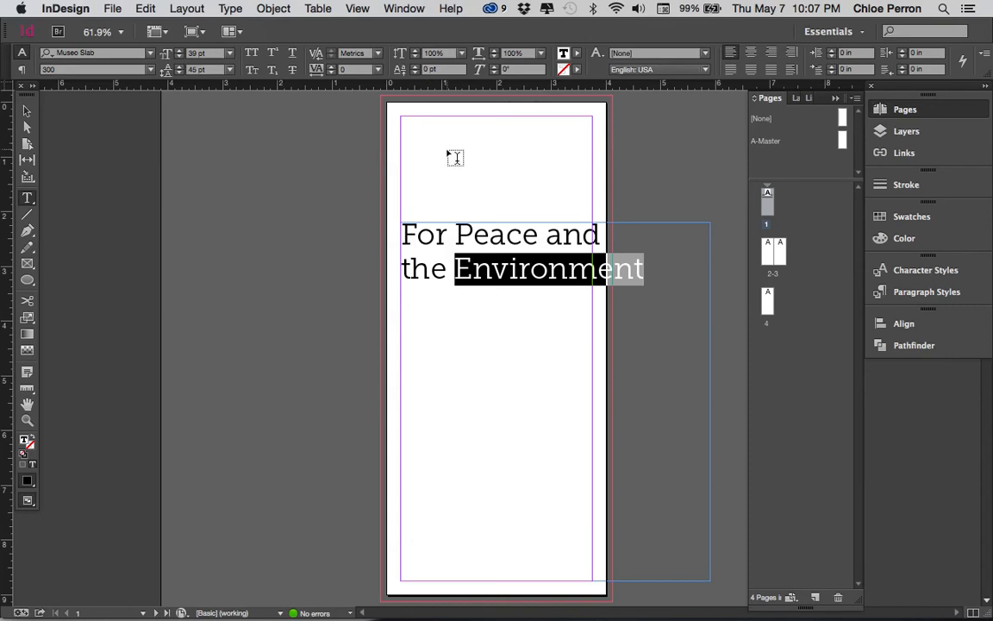
- Set the words PEACE and ENVIRONMENT in all capitals
double_click(488, 227)
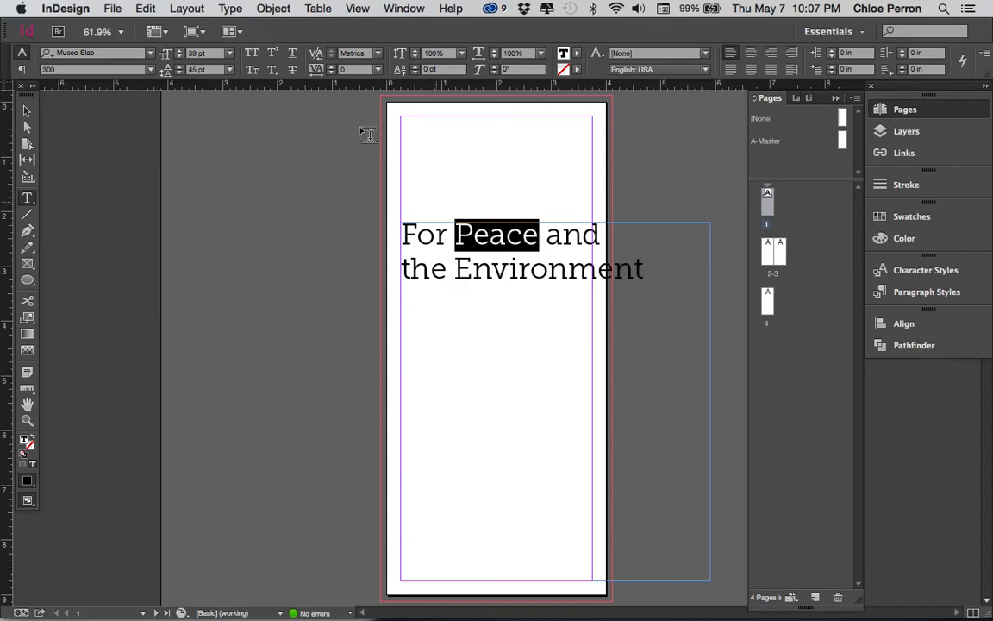
click(251, 53)
click(500, 274)
double_click(500, 274)
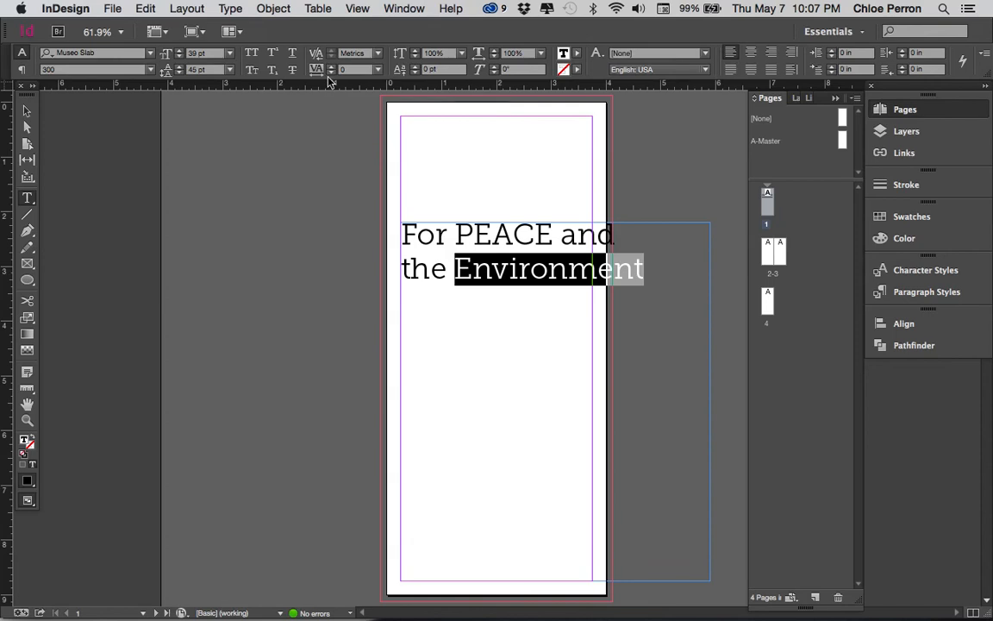
click(252, 53)
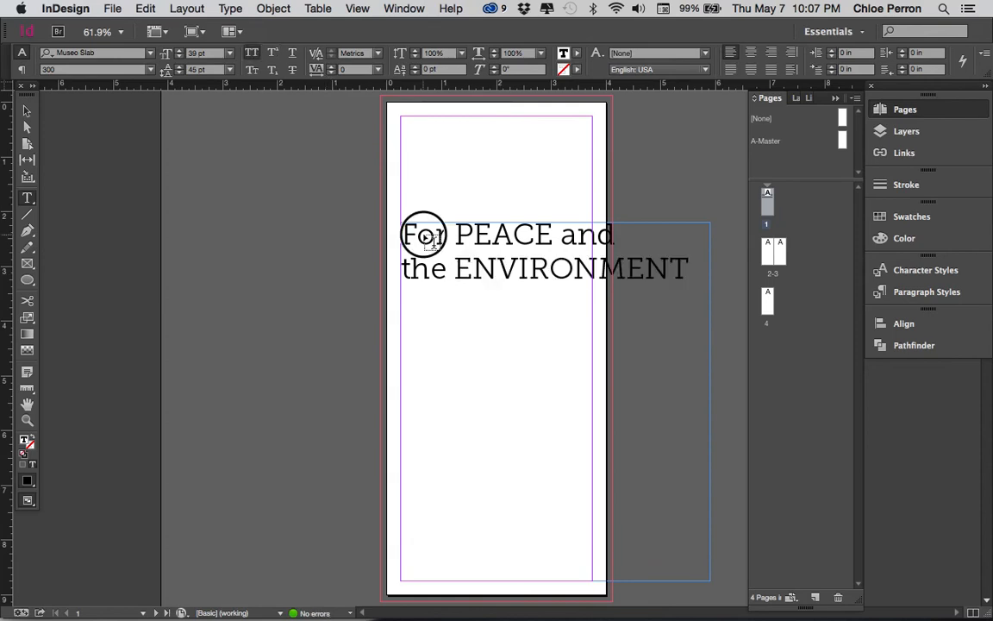
- Set the words For, and, and the to 24 pt
double_click(416, 232)
click(178, 57)
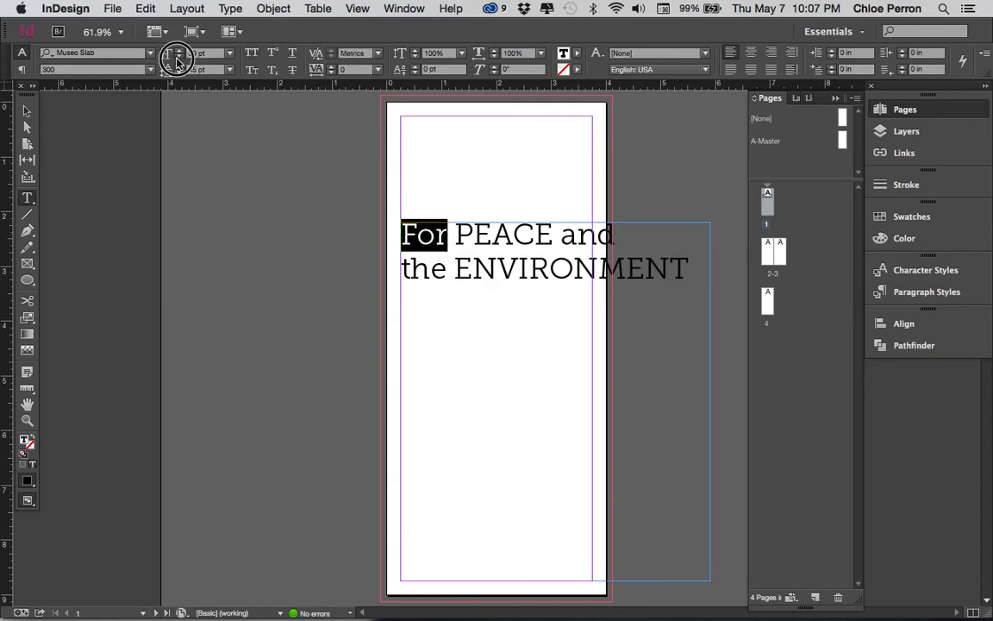
click(177, 57)
click(177, 57)
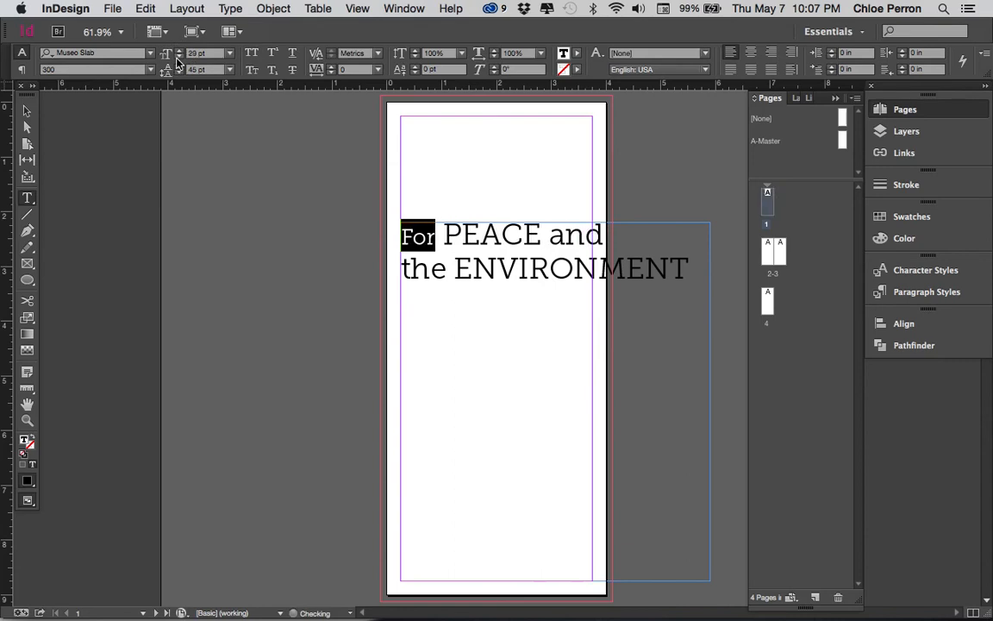
click(177, 57)
click(230, 52)
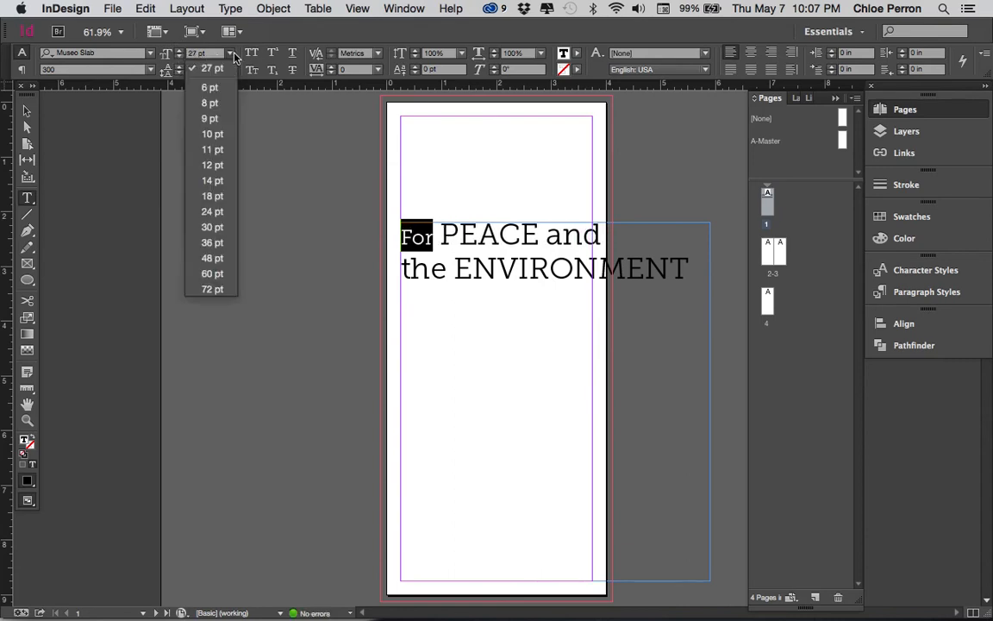
click(213, 211)
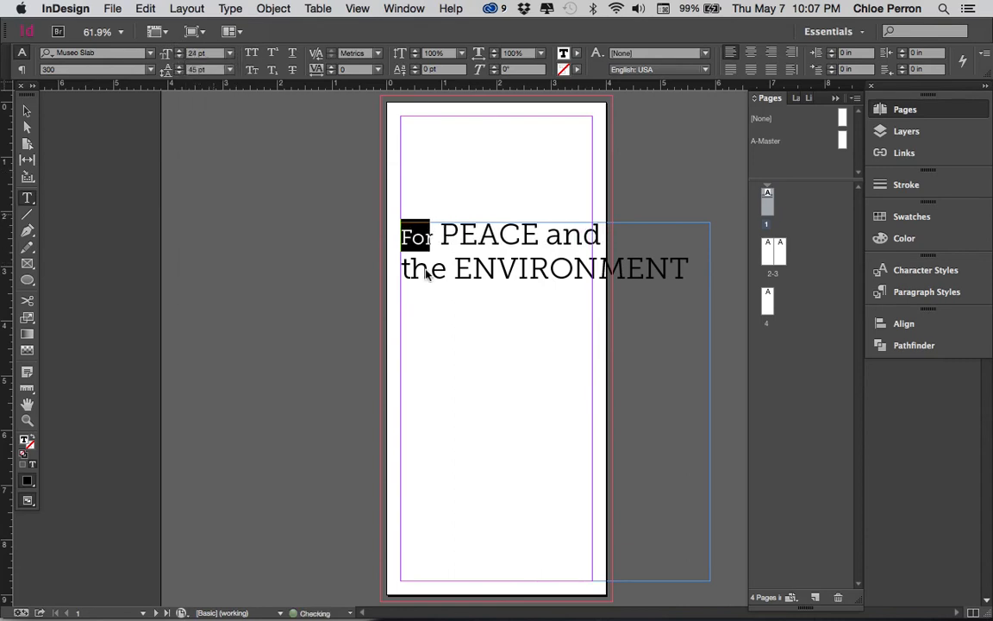
drag(543, 232, 614, 239)
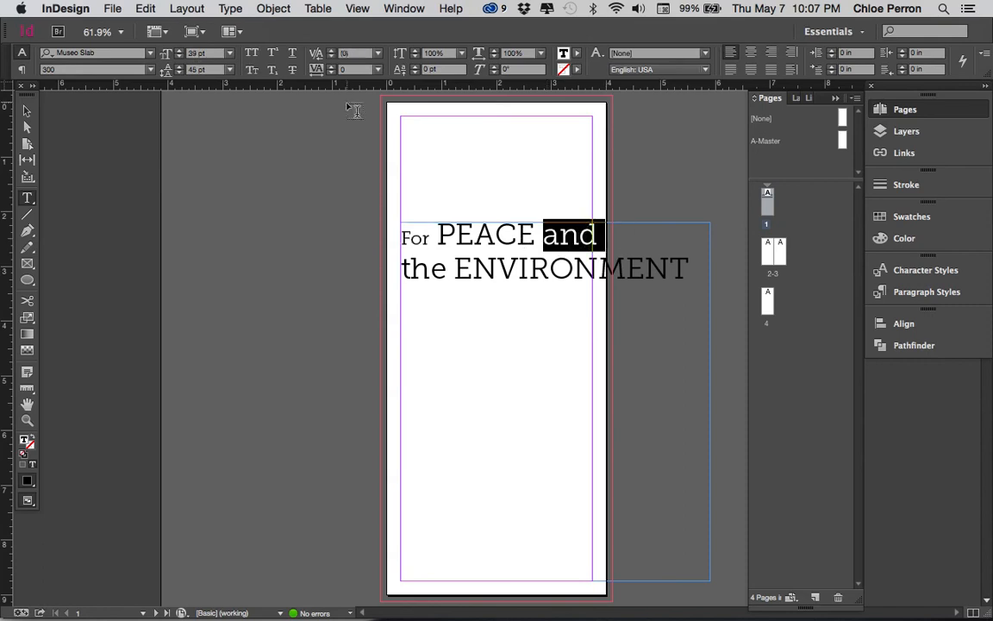
click(229, 52)
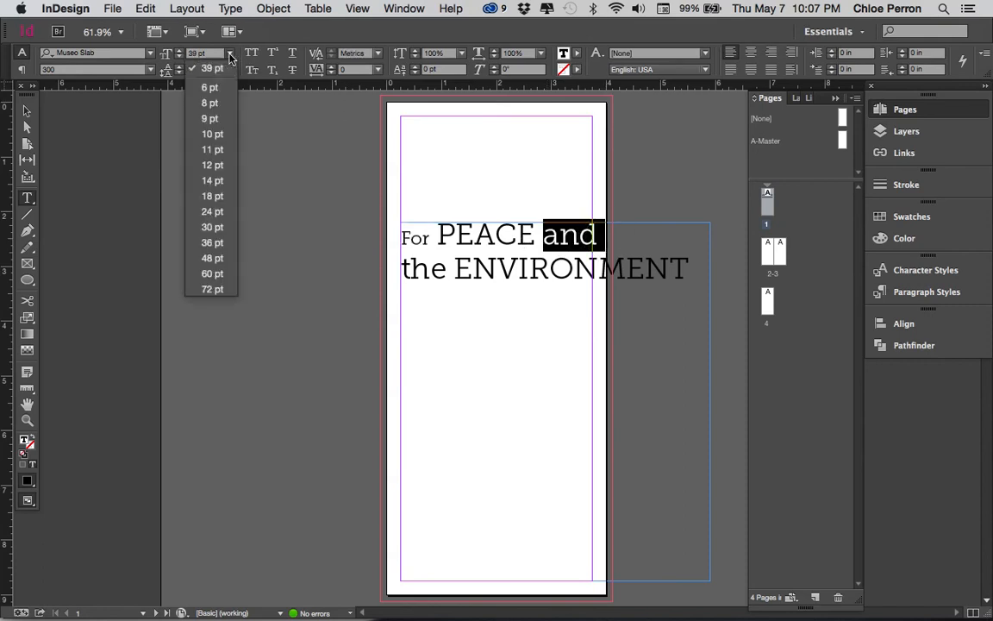
click(212, 211)
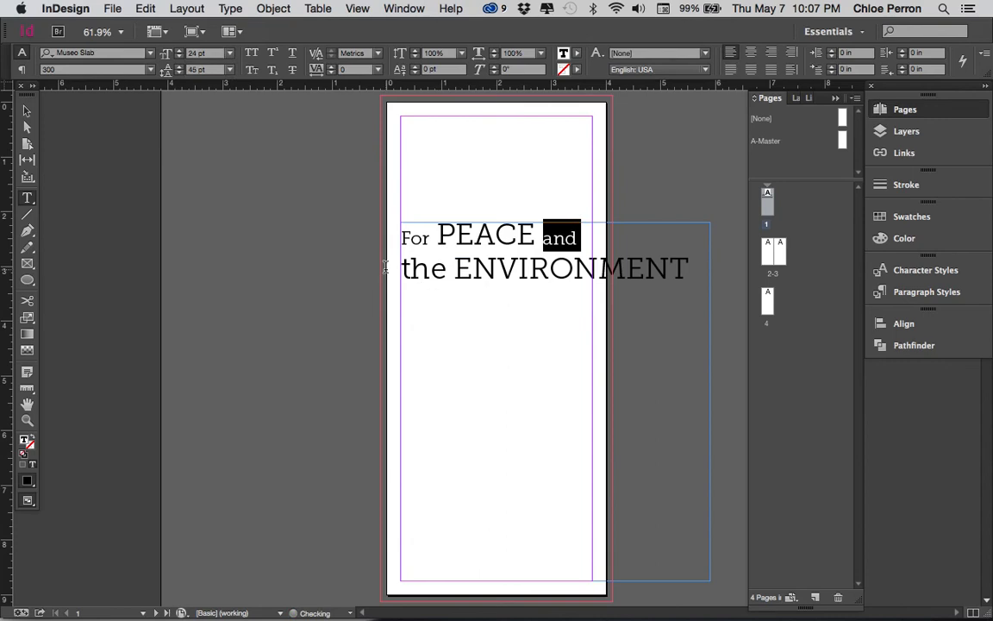
click(444, 268)
drag(444, 268, 403, 269)
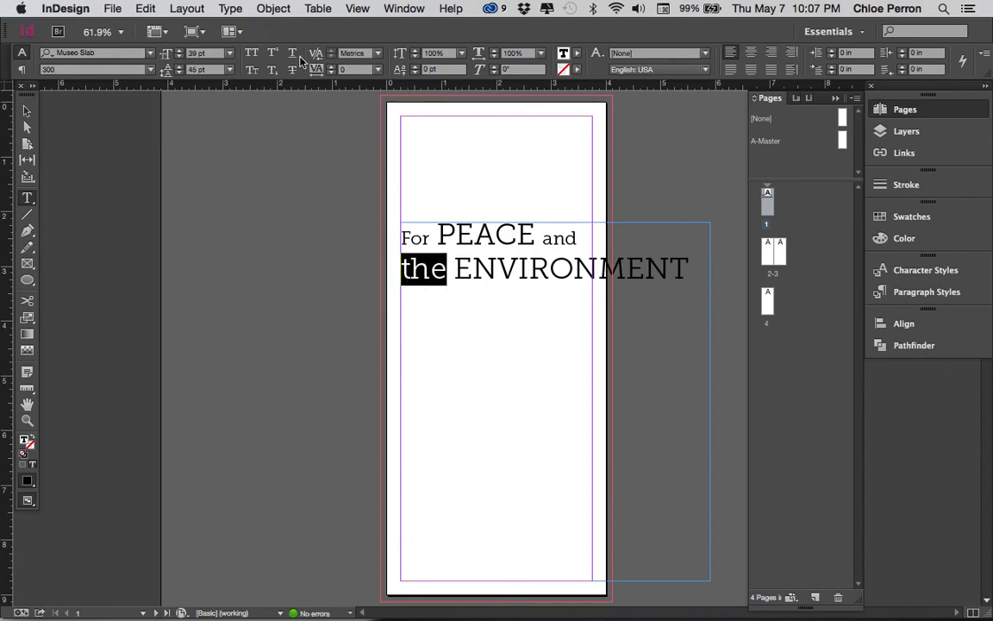
click(228, 53)
click(213, 211)
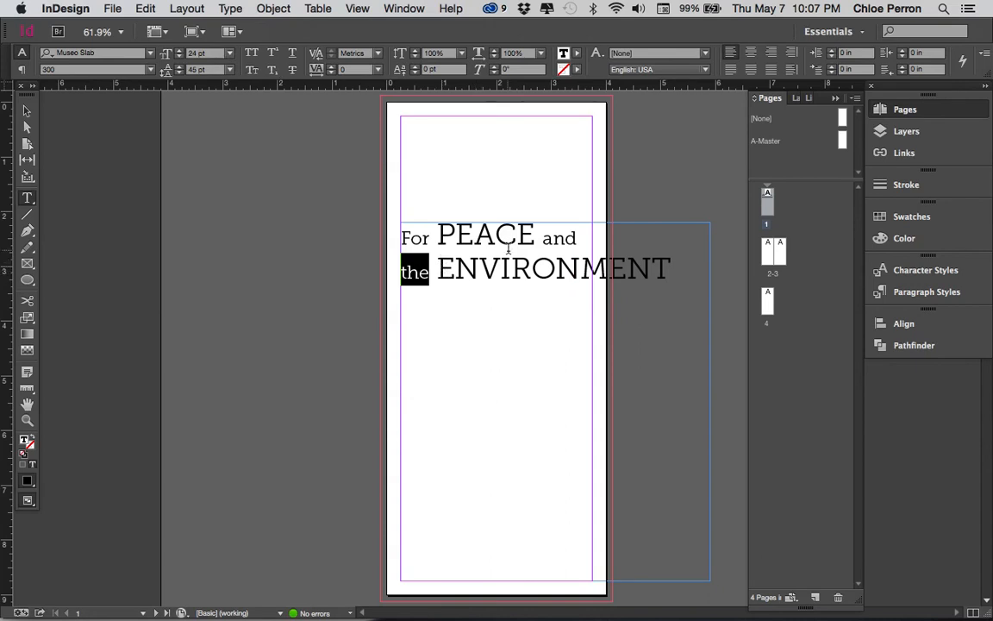
- Pull 'the' onto the first line and set PEACE and ENVIRONMENT to 32 pt
click(401, 272)
key(BackSpace)
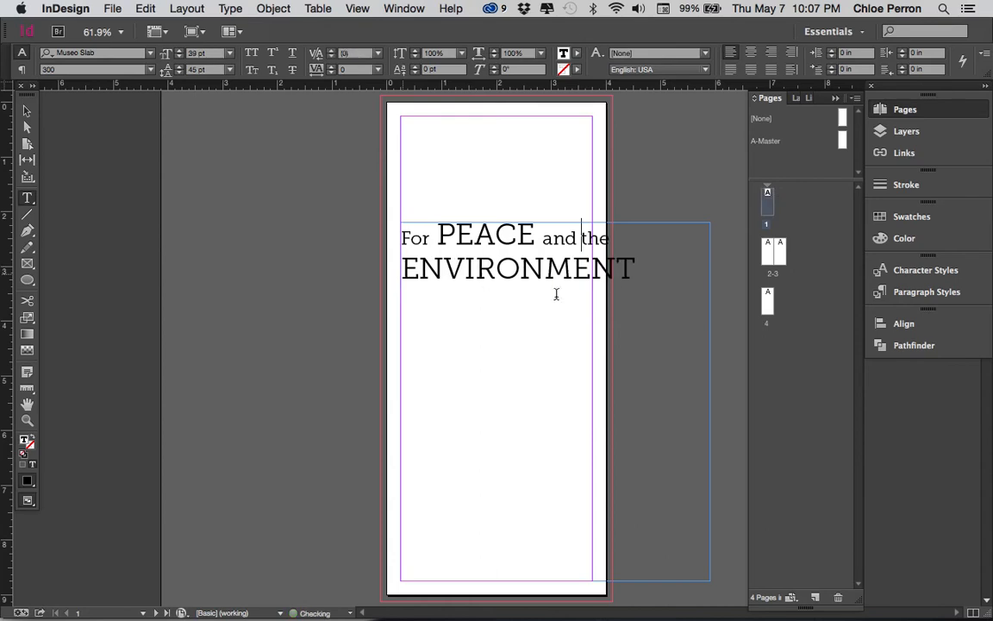
drag(530, 236, 437, 233)
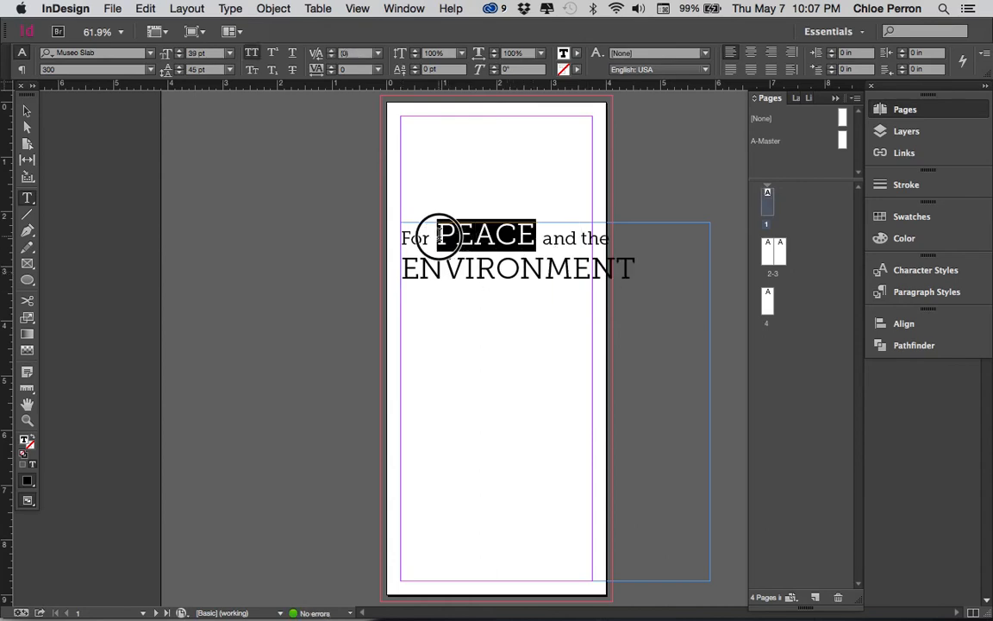
click(179, 56)
click(179, 56)
click(180, 56)
click(179, 56)
click(179, 56)
click(179, 56)
click(179, 56)
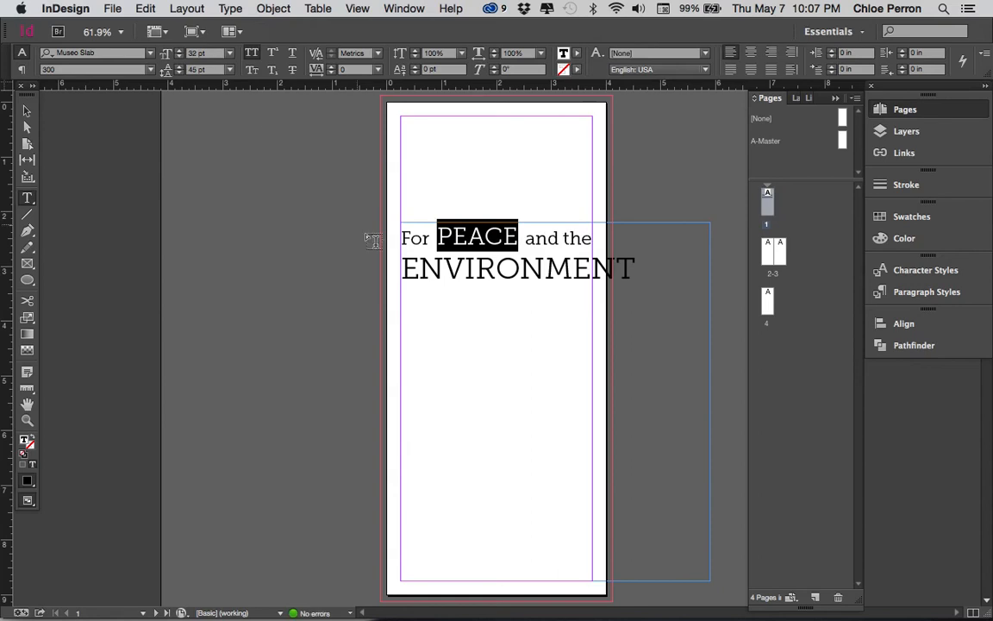
double_click(412, 266)
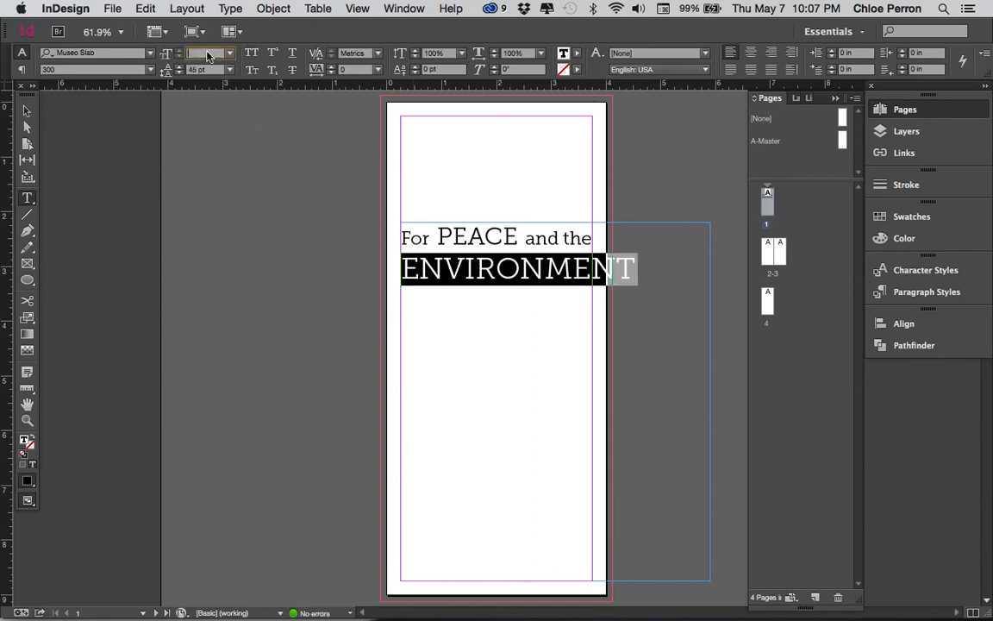
text(32)
key(Return)
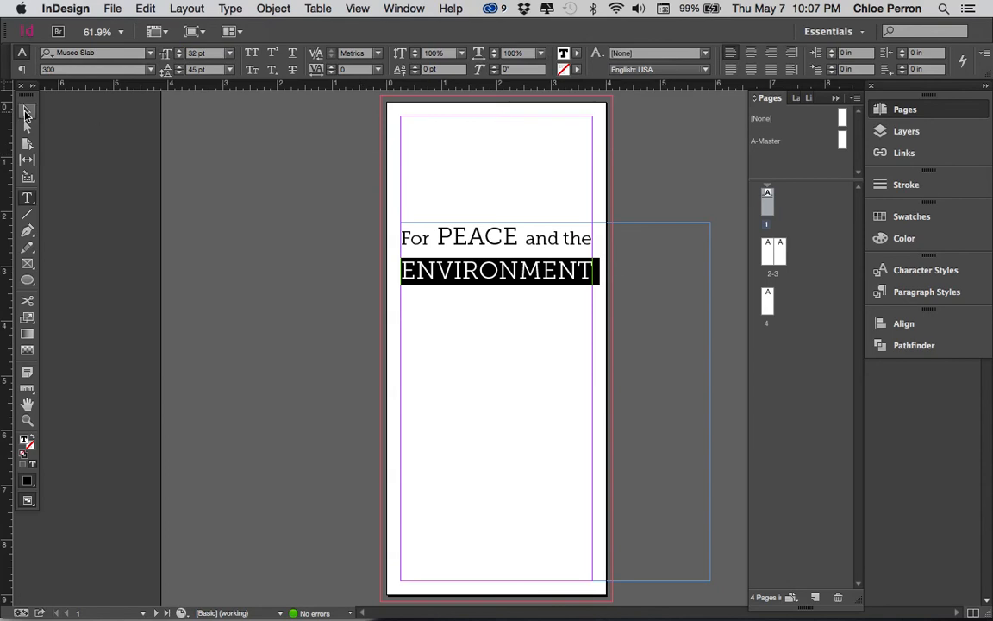
click(26, 113)
- Fit the tagline frame to its text, narrow it to about 3.59 in, and preview the page
click(557, 263)
click(557, 265)
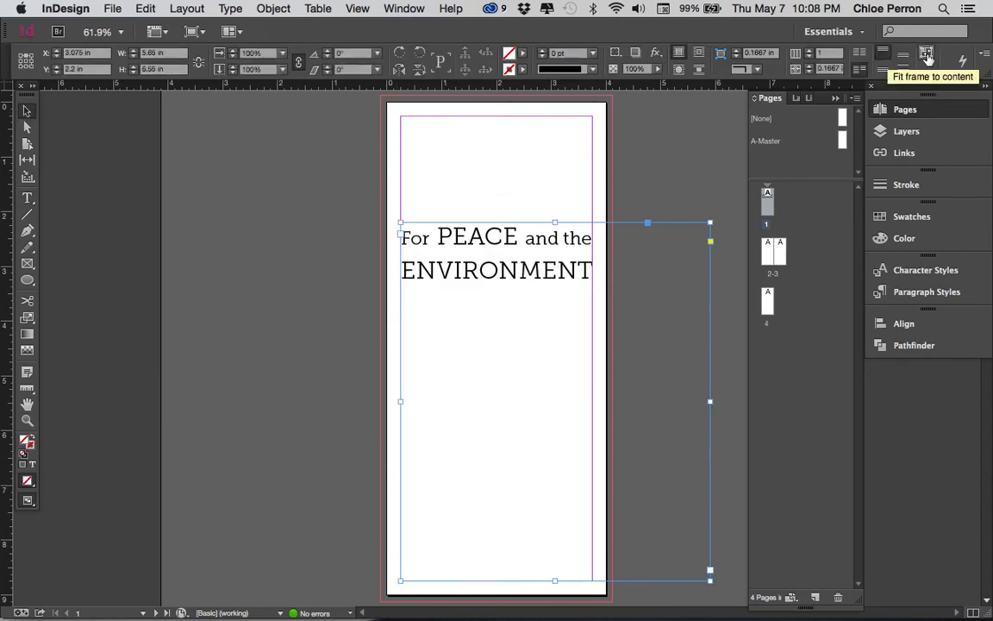
click(927, 55)
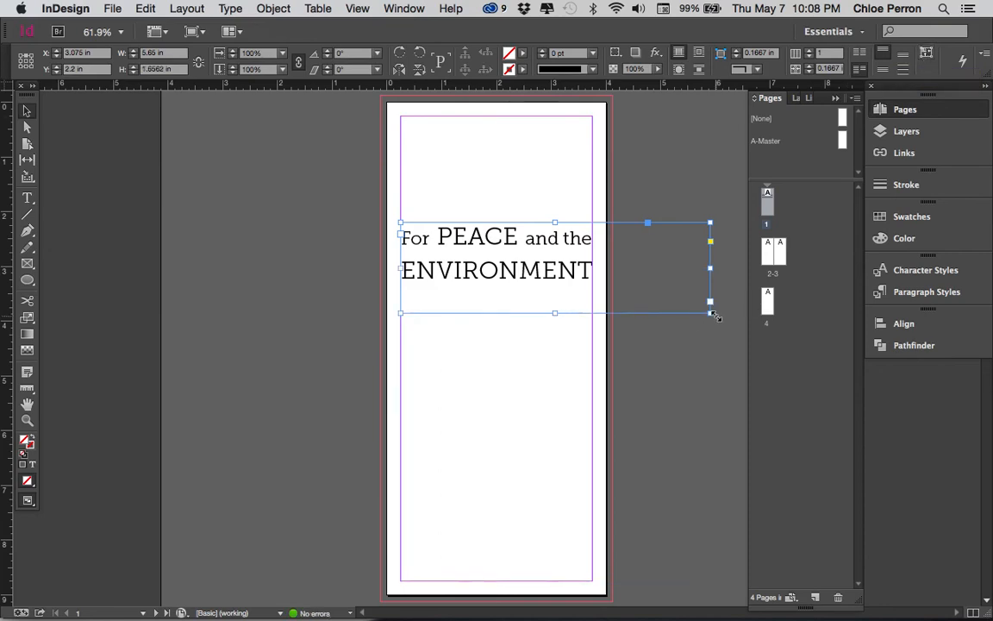
drag(710, 315, 595, 297)
click(574, 343)
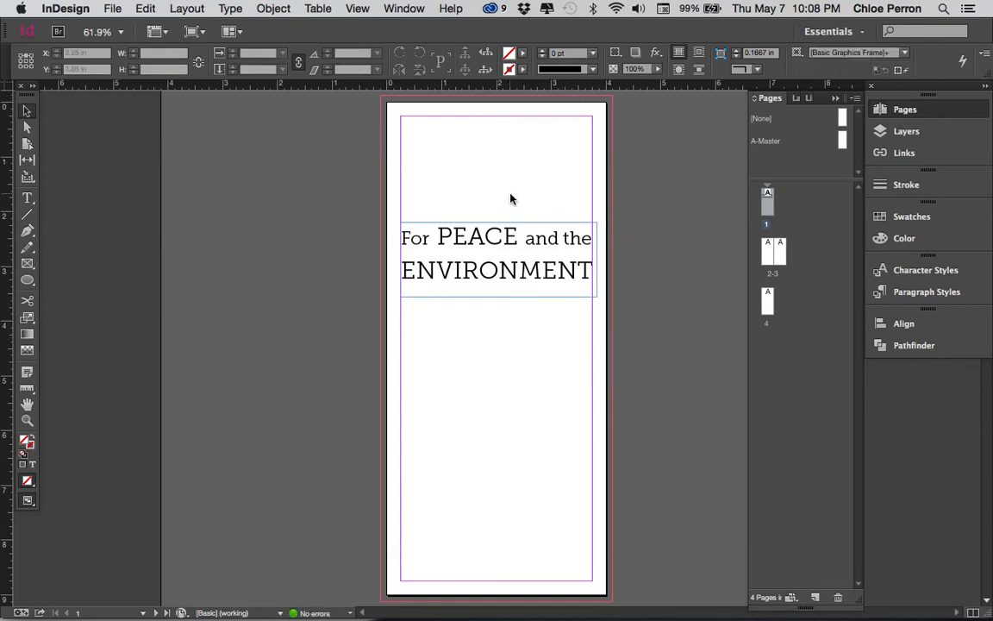
key(w)
key(w)
key(w)
key(w)
key(w)
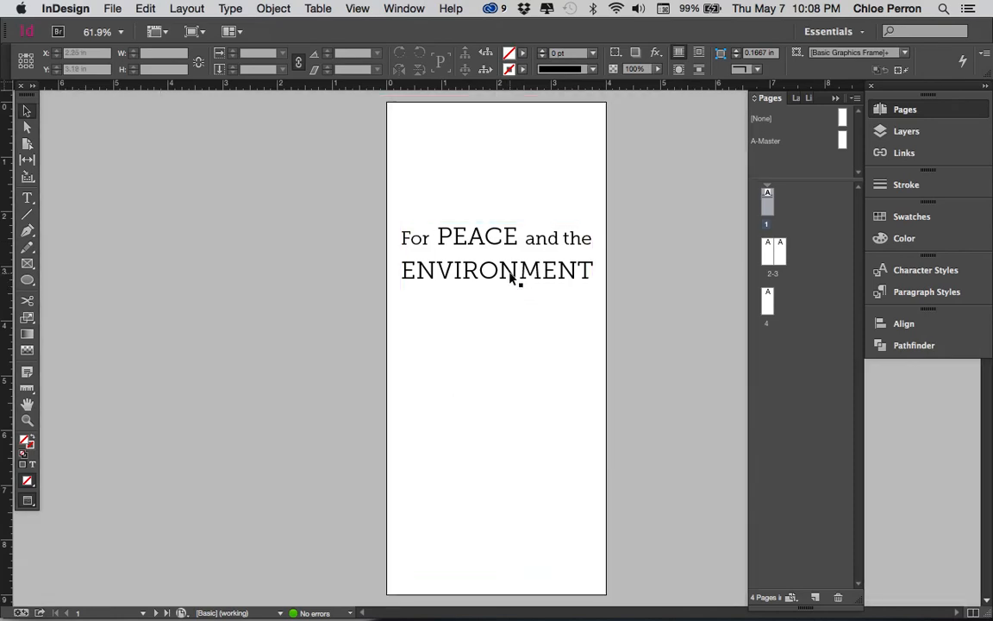
- Lower the tagline leading to 36 pt
double_click(511, 274)
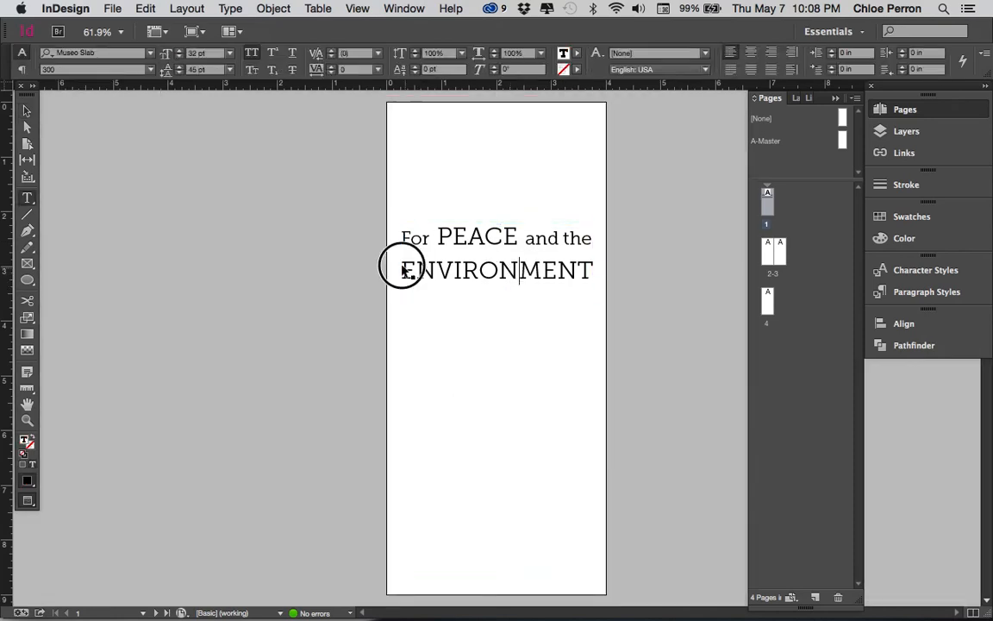
double_click(569, 260)
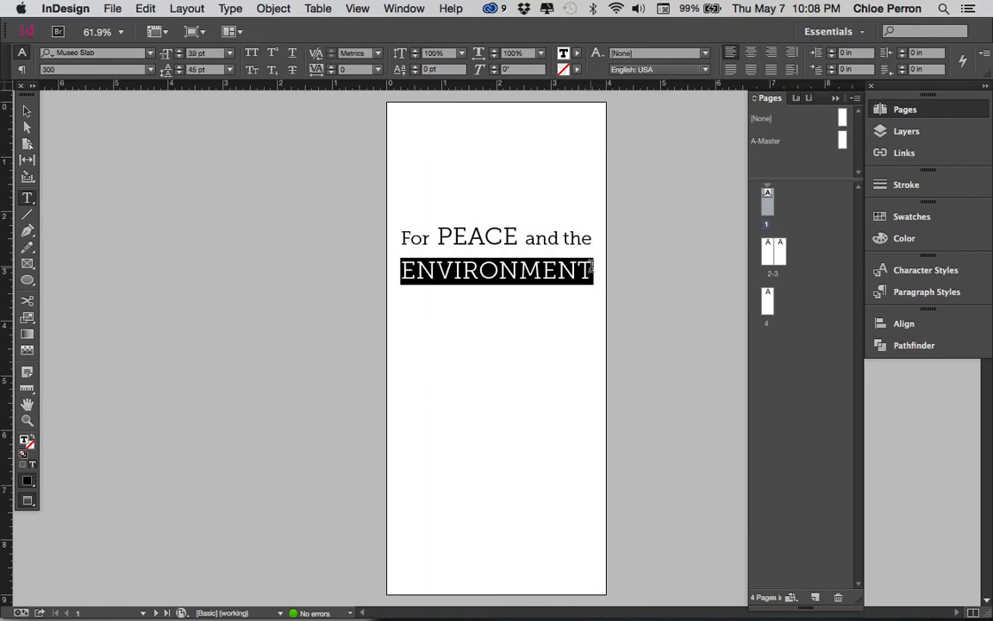
click(465, 245)
drag(401, 236, 594, 271)
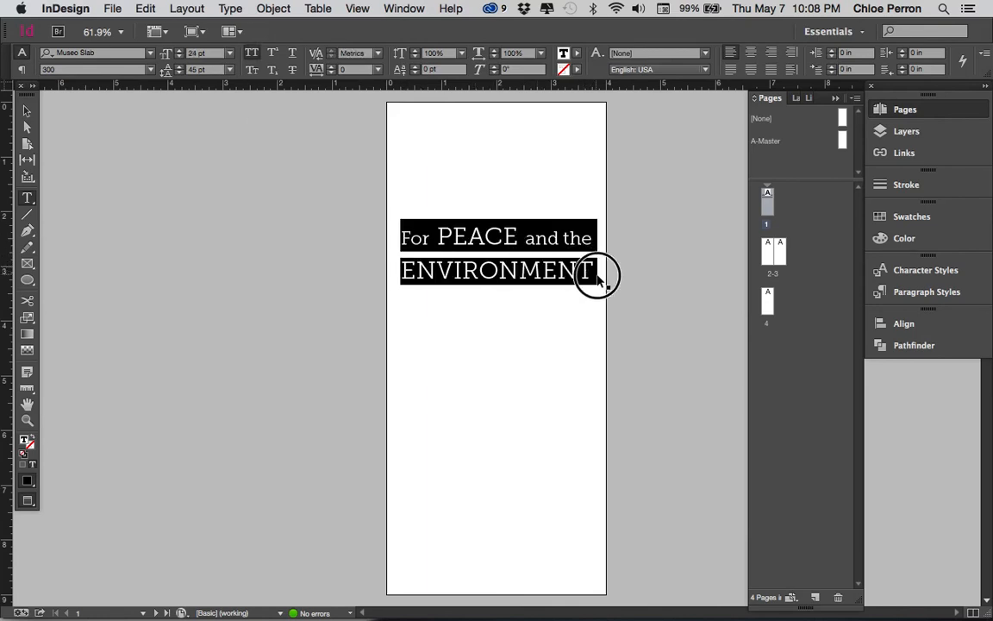
click(179, 73)
click(180, 74)
click(180, 74)
click(179, 74)
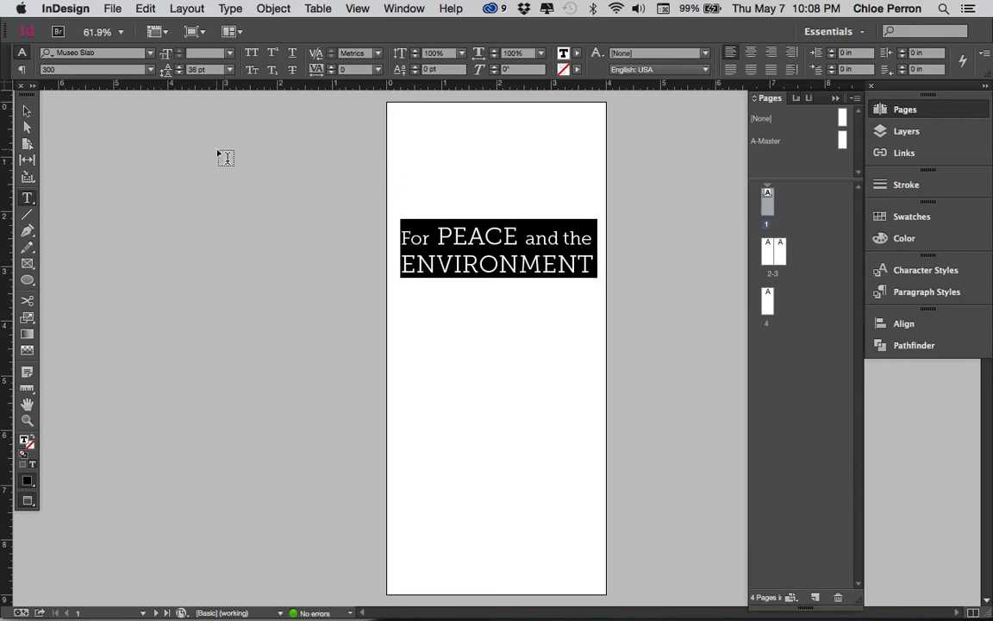
- Center-align the tagline's two lines within the frame
click(32, 113)
click(482, 188)
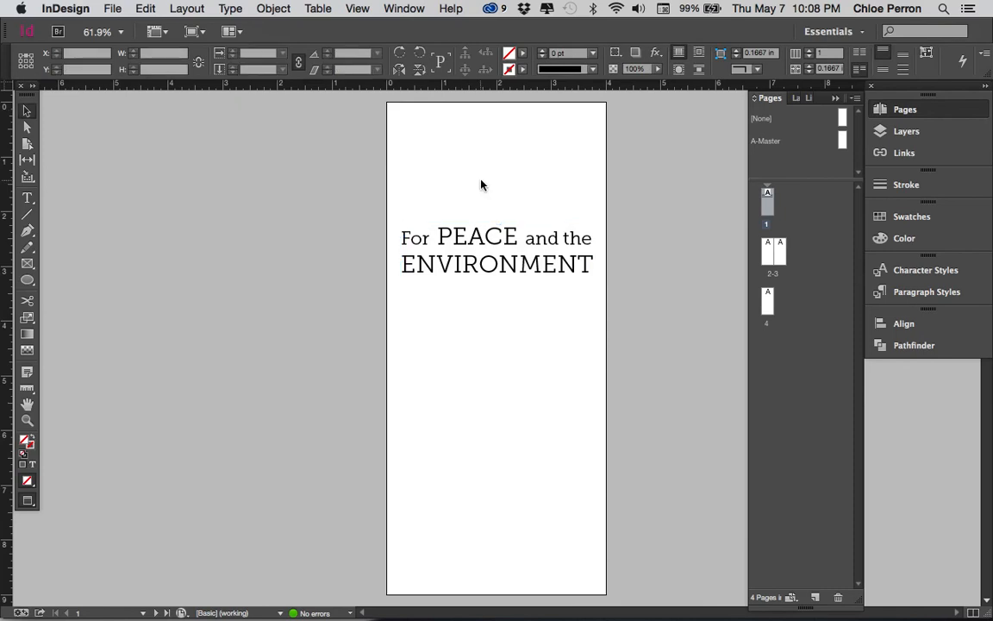
click(480, 261)
double_click(440, 244)
drag(401, 238, 594, 262)
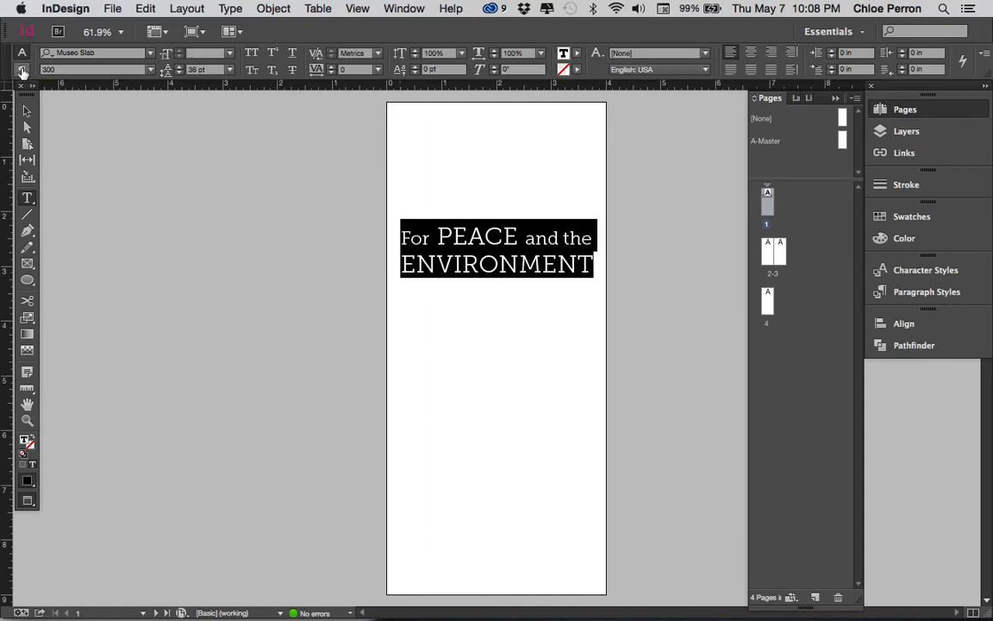
click(23, 71)
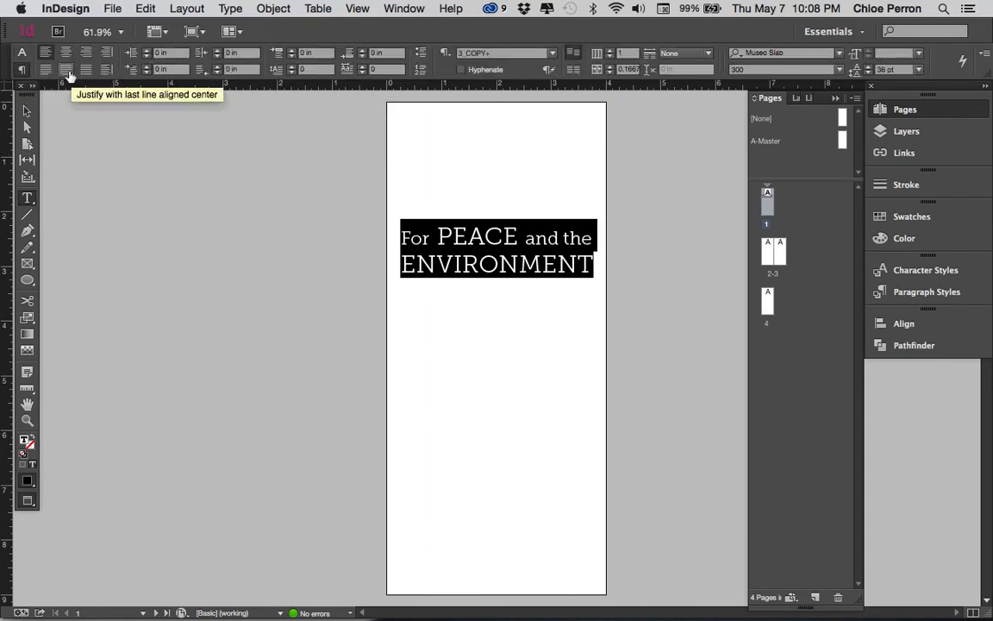
click(66, 54)
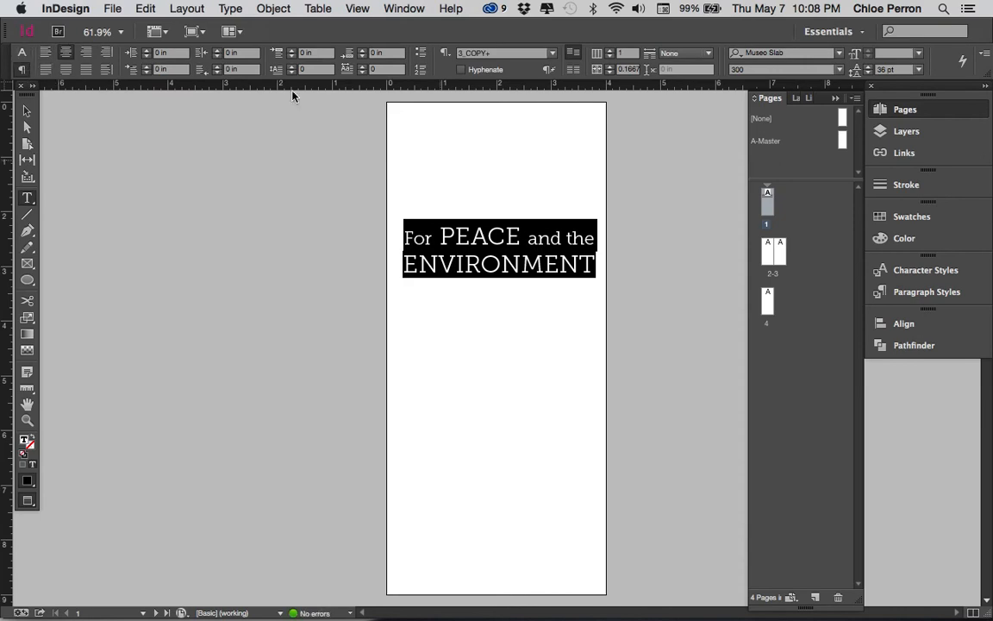
click(27, 111)
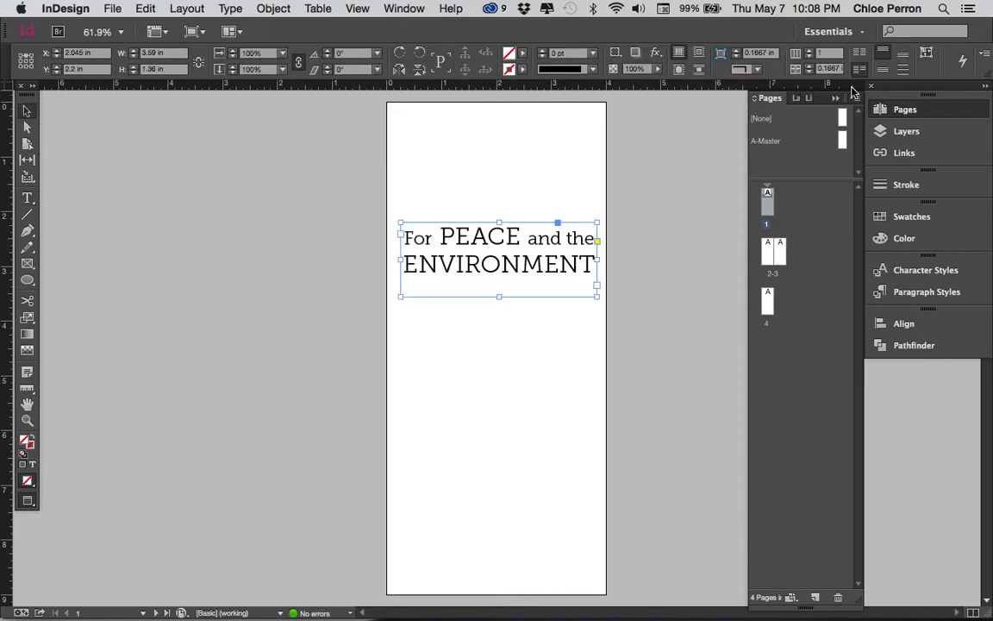
- Refit the tagline frame to its text and center it horizontally on the page
click(927, 56)
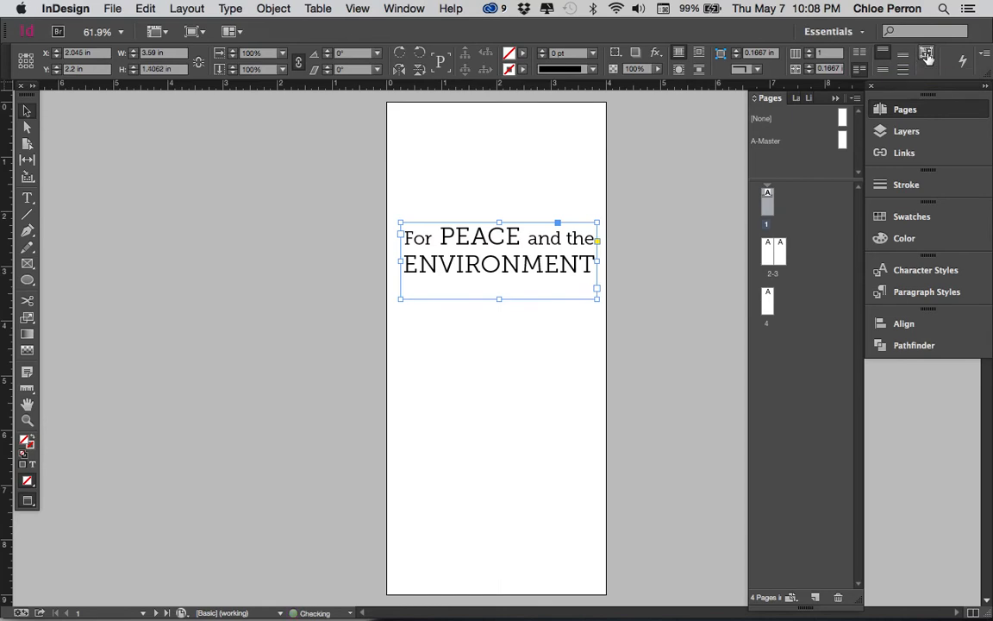
click(927, 326)
click(772, 408)
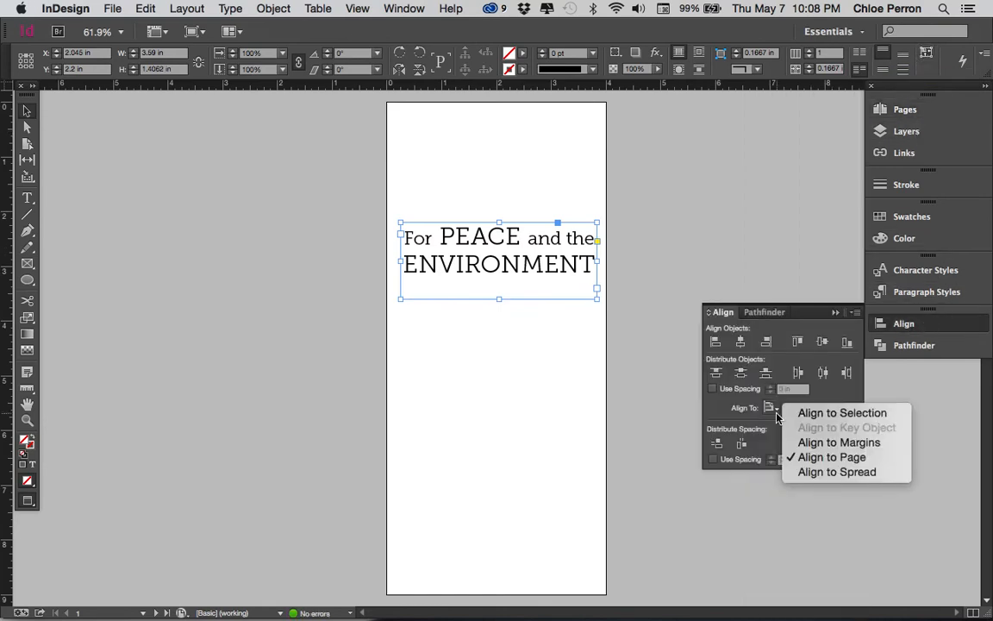
click(812, 464)
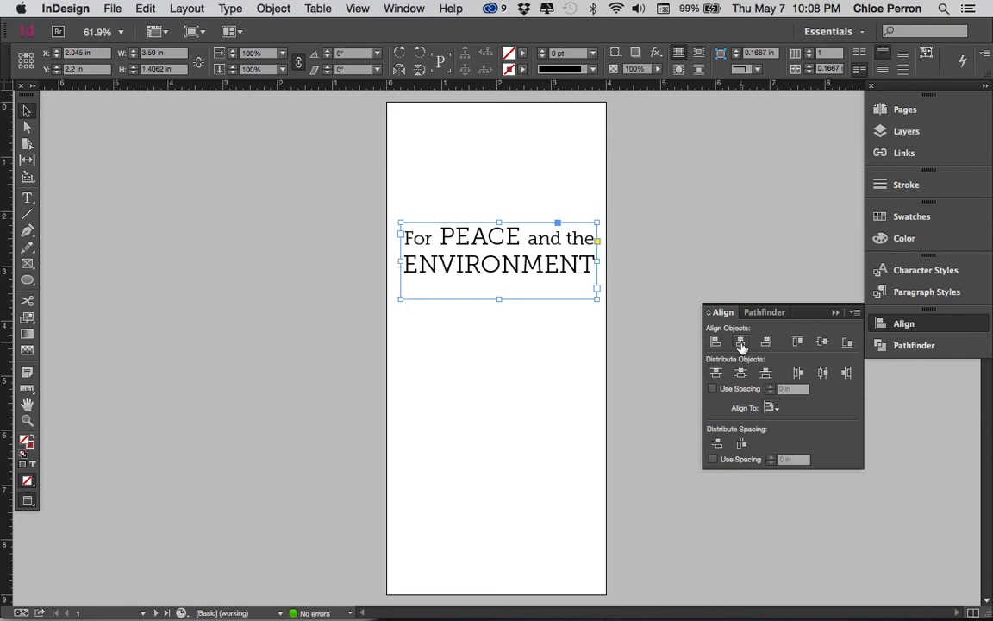
click(741, 344)
click(544, 365)
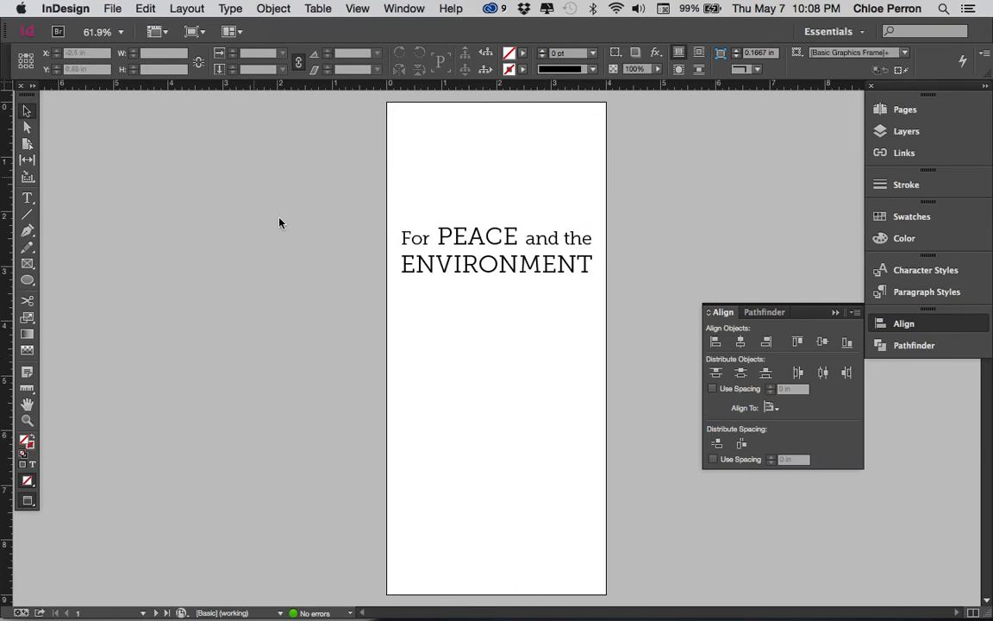
- Load 2020VisionLogo.jpg from 47_BCIT > 4_MKTG 3418_Fall 2014 > L7 for placing
click(112, 10)
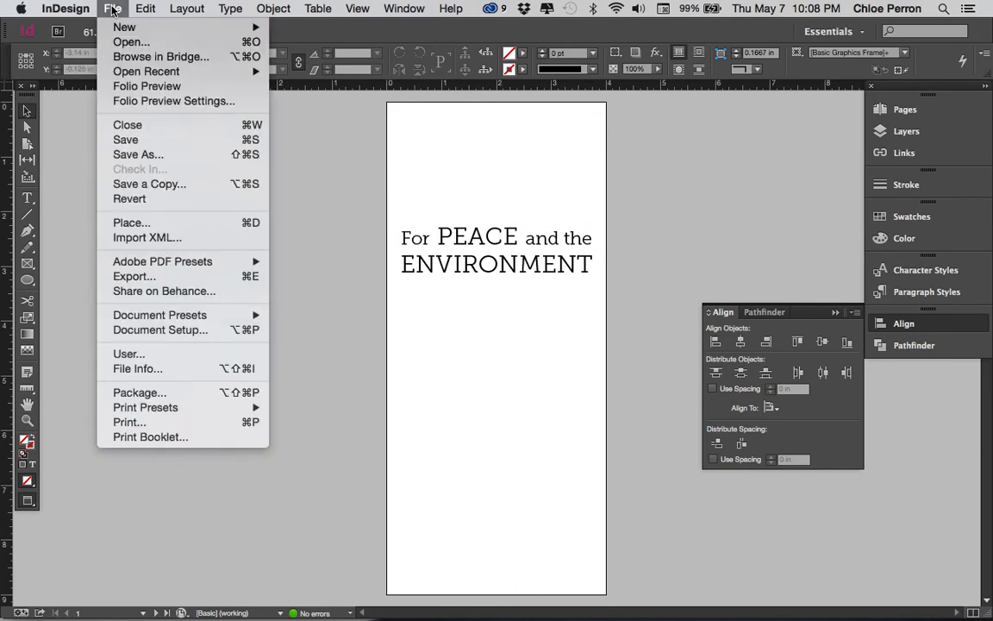
click(176, 226)
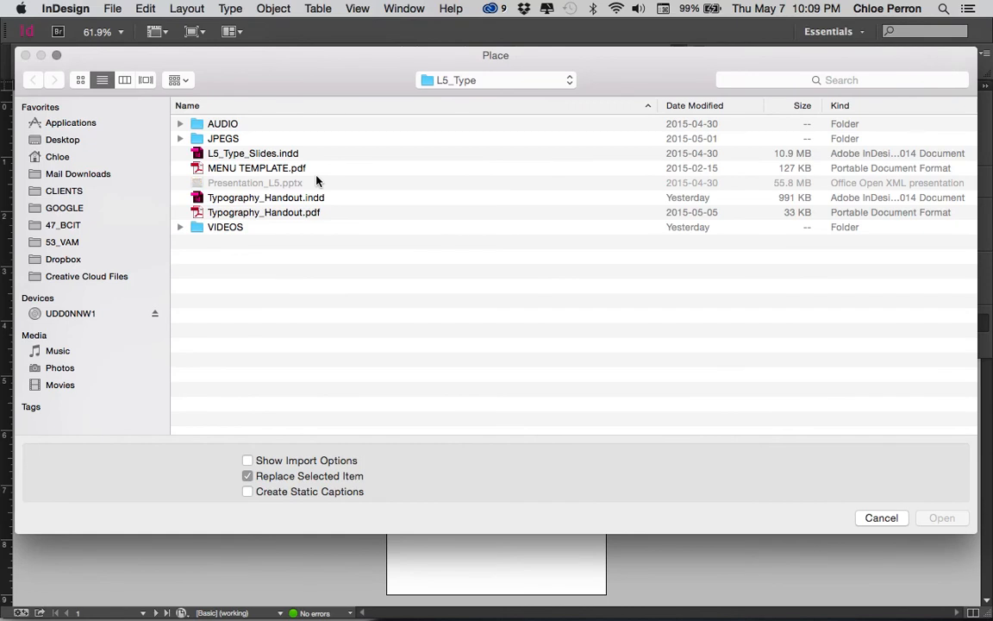
click(72, 227)
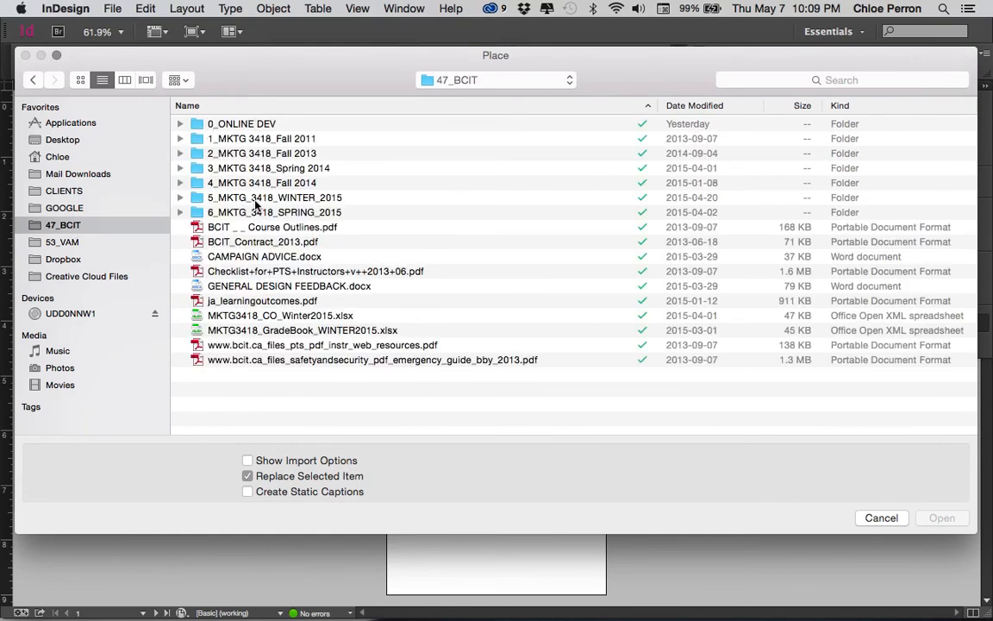
click(179, 197)
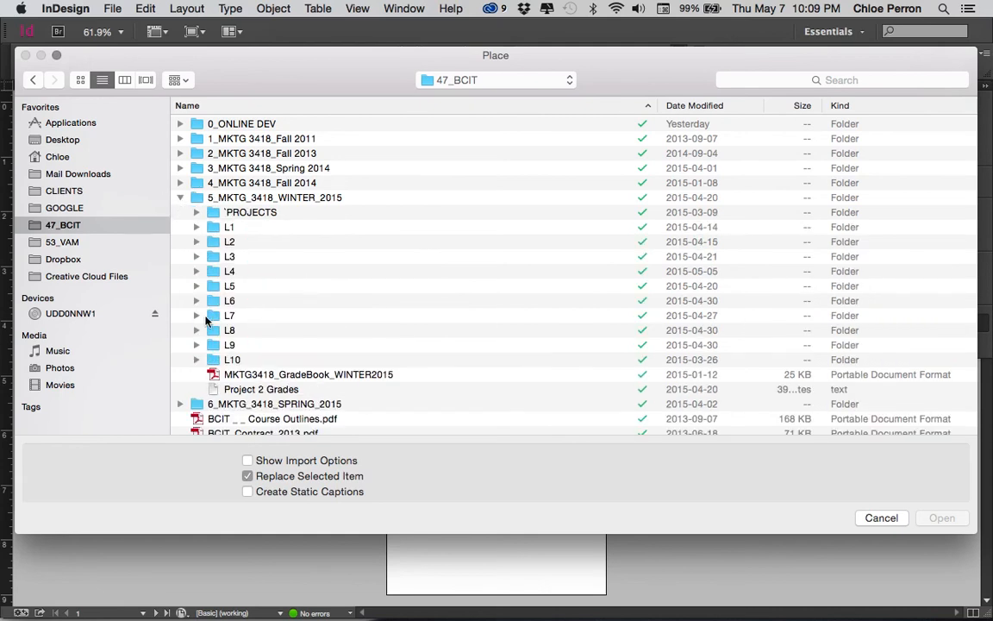
click(197, 316)
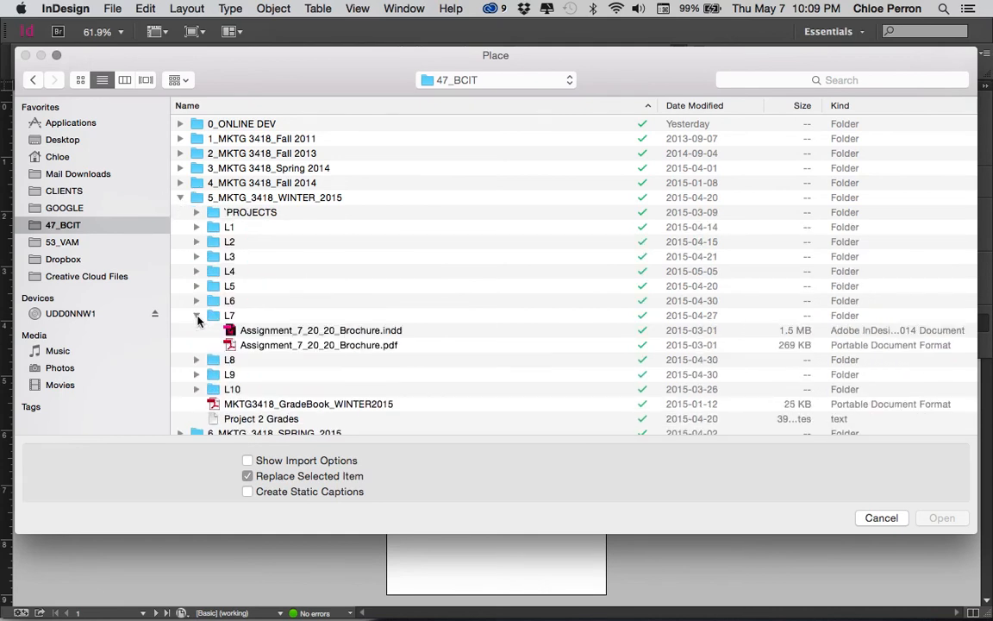
click(179, 182)
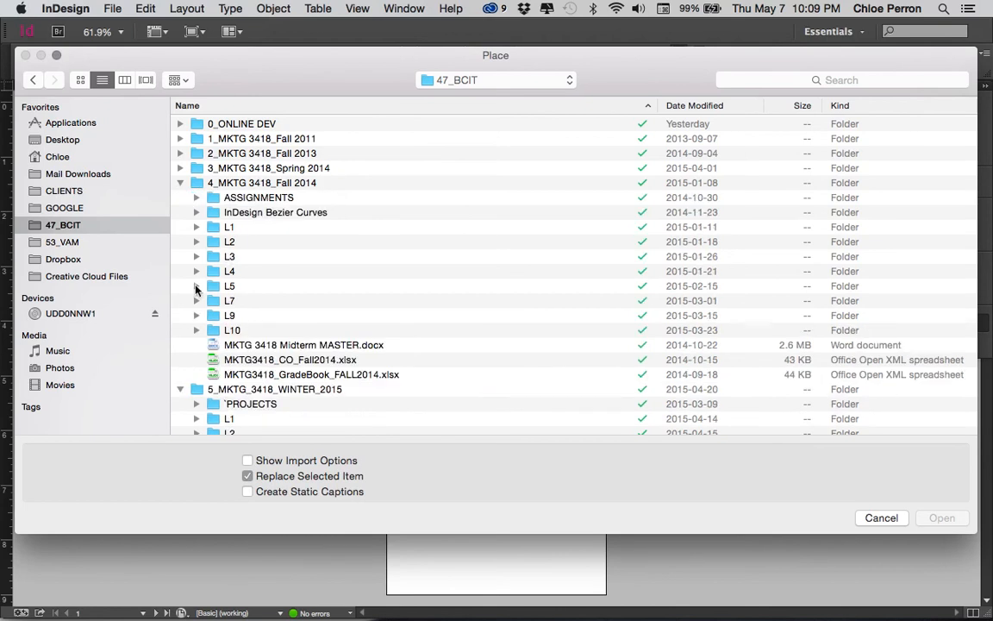
click(197, 301)
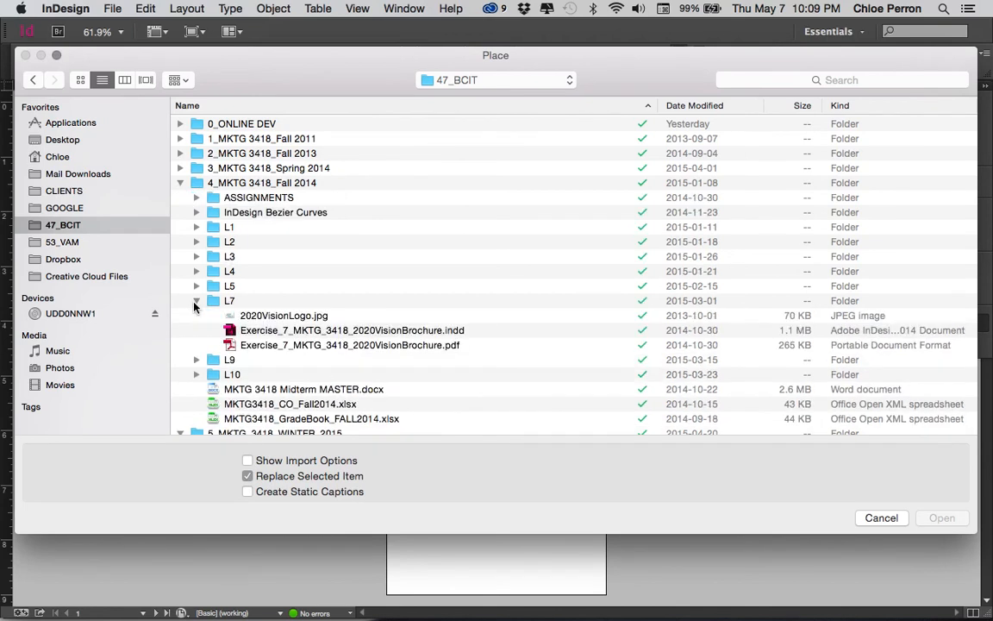
double_click(255, 317)
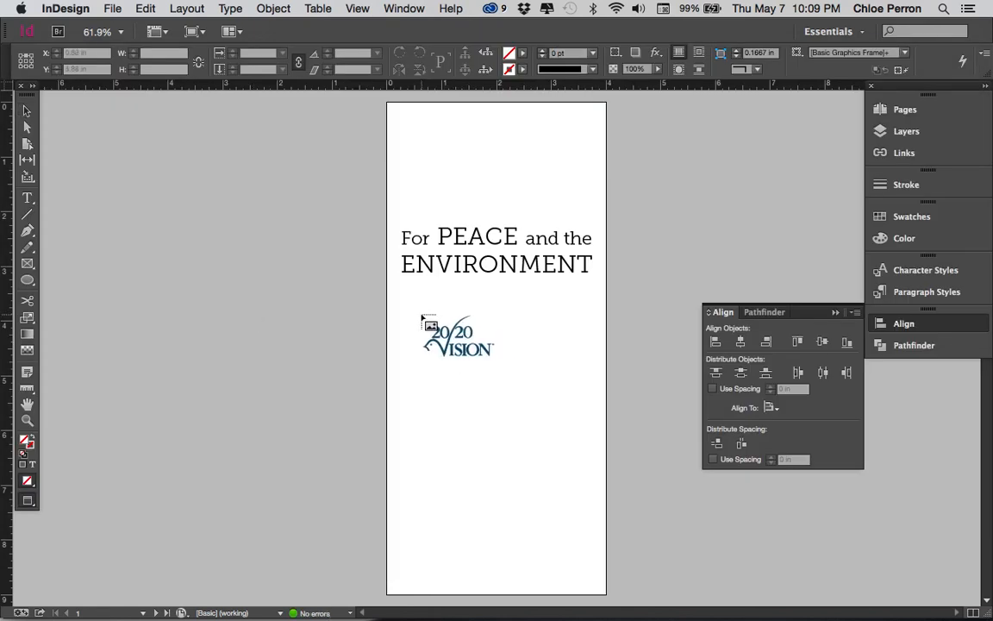
- Place the logo below the tagline and centre it horizontally on the page
click(420, 315)
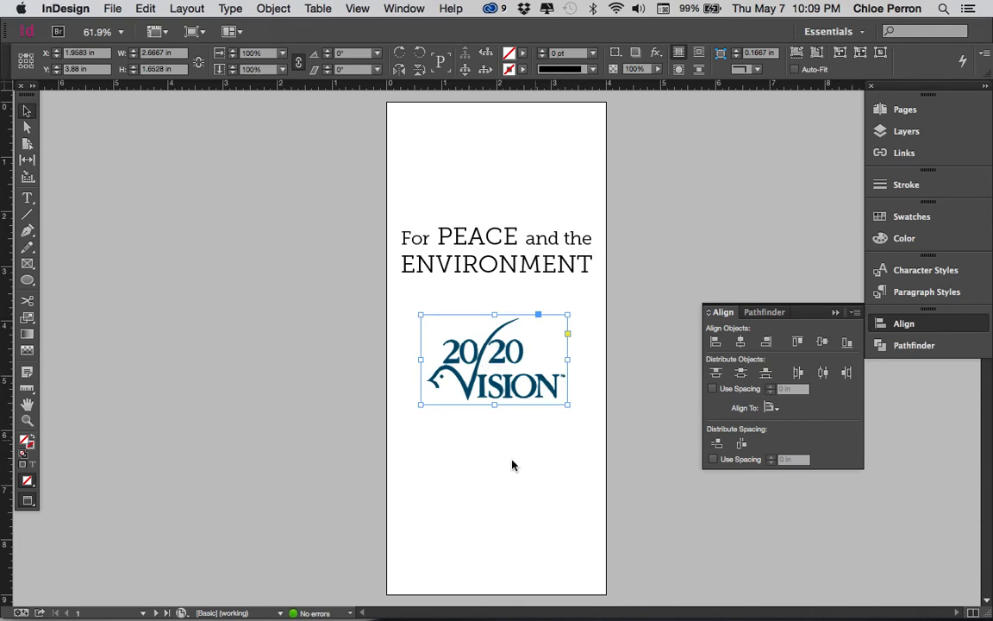
click(770, 407)
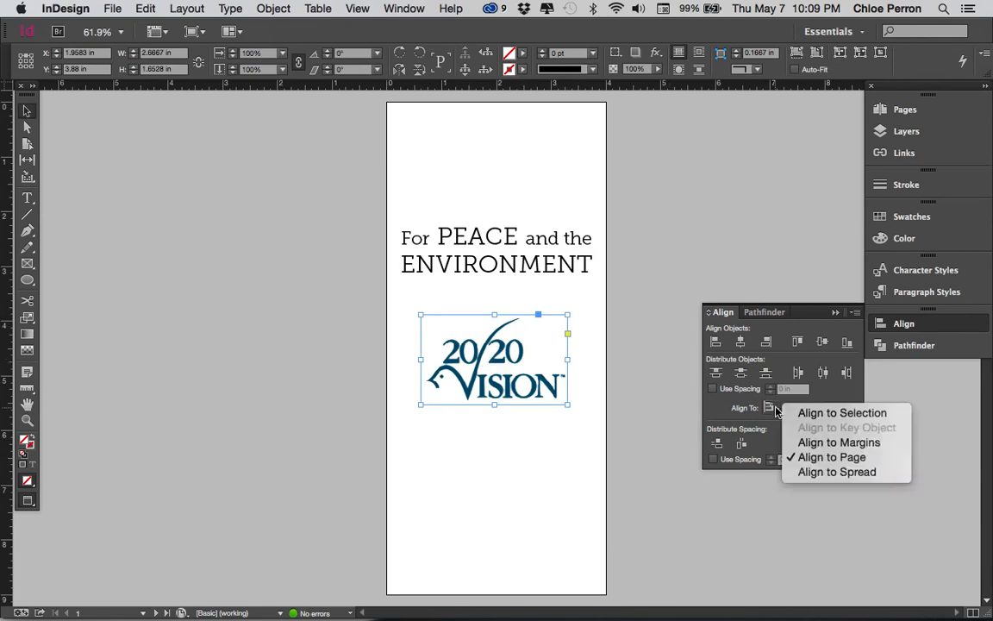
click(796, 457)
click(740, 342)
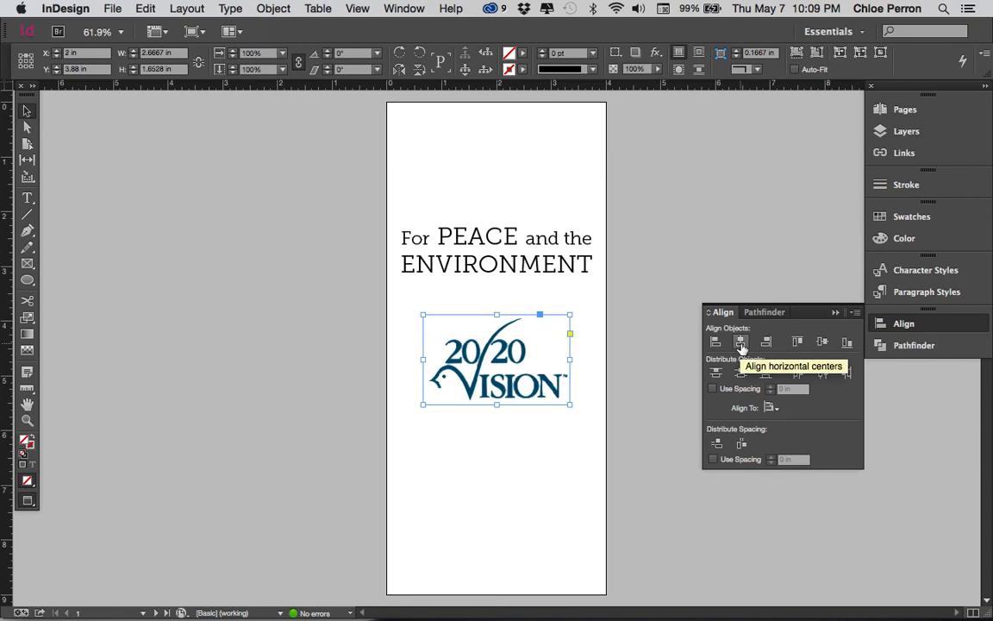
- Trim the logo frame's sides so it is about 2.54 in wide
click(457, 437)
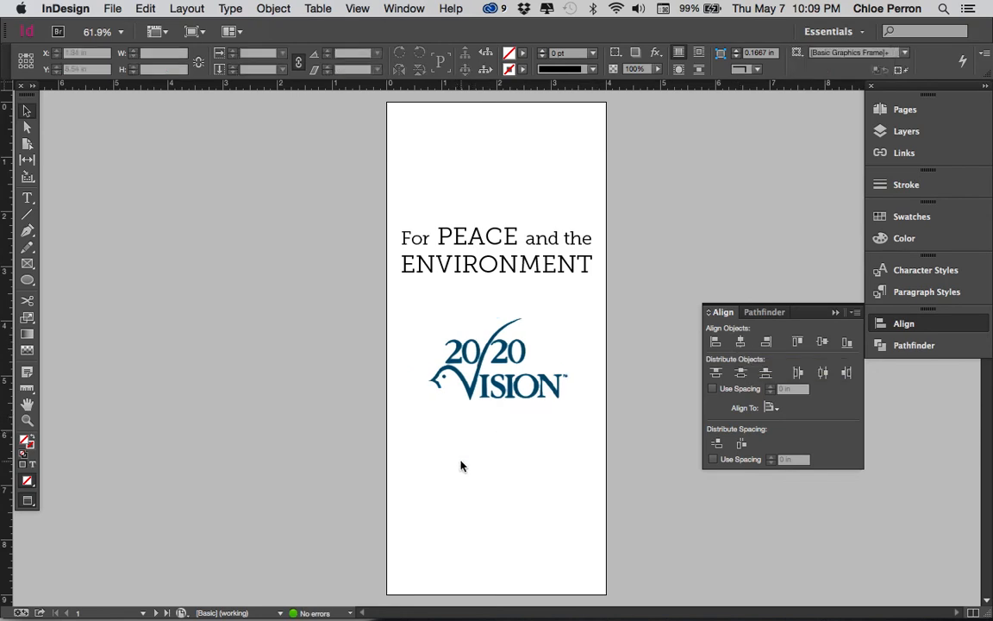
click(470, 394)
drag(422, 359, 428, 359)
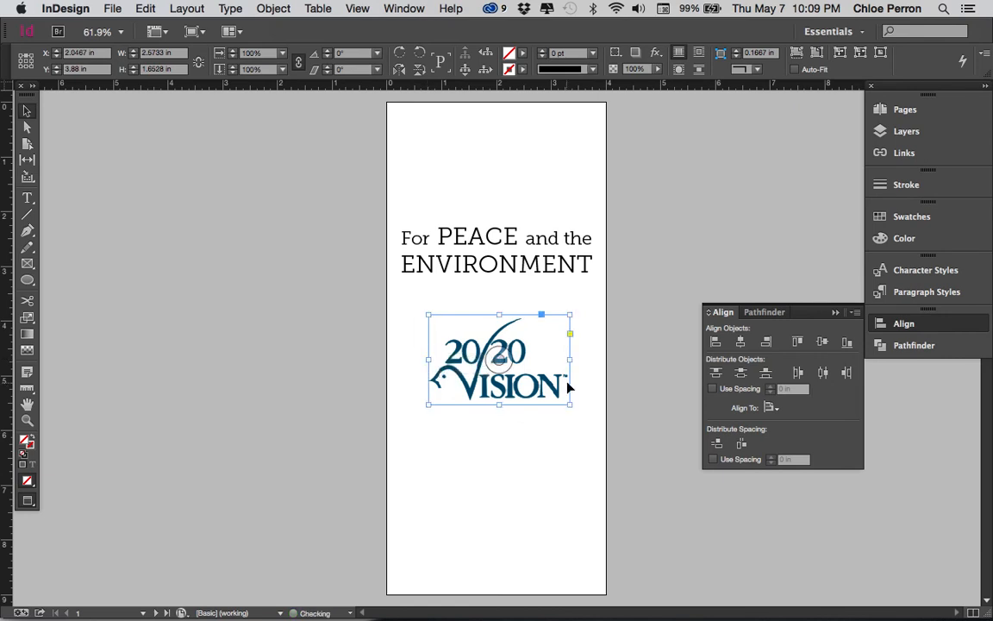
drag(570, 361, 570, 361)
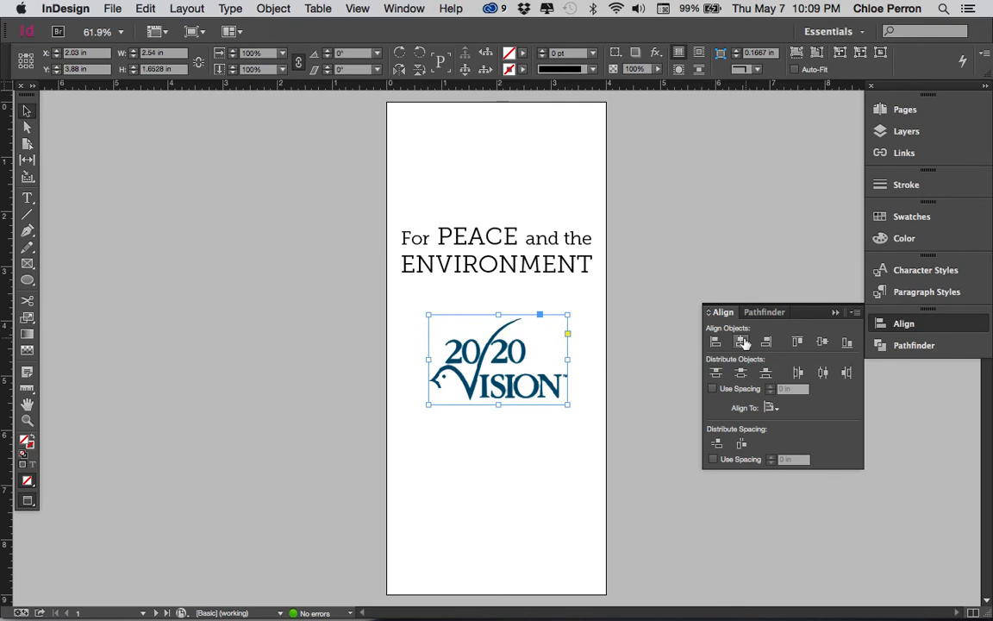
click(564, 526)
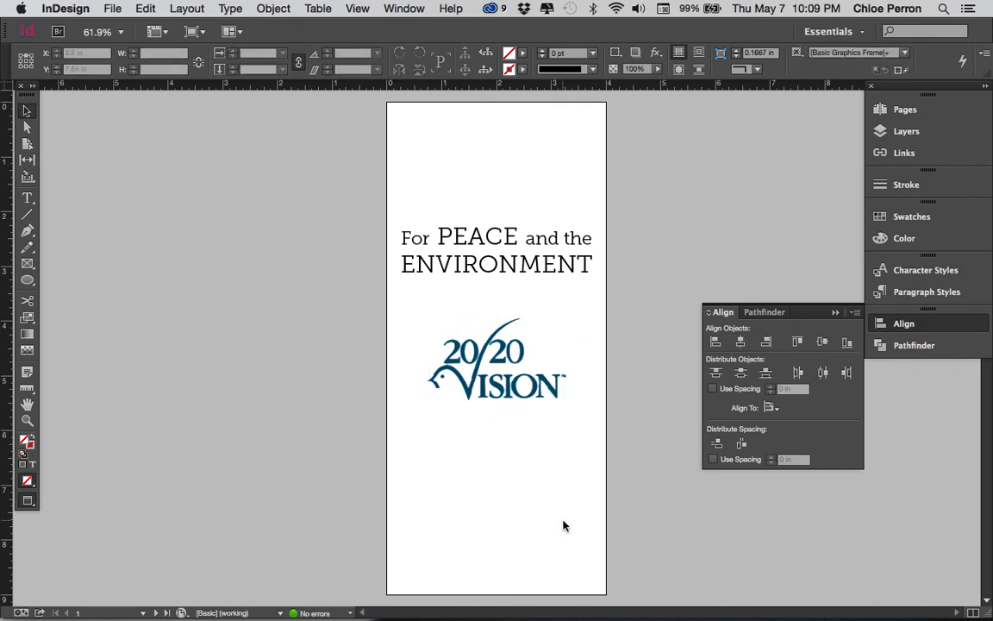
click(457, 353)
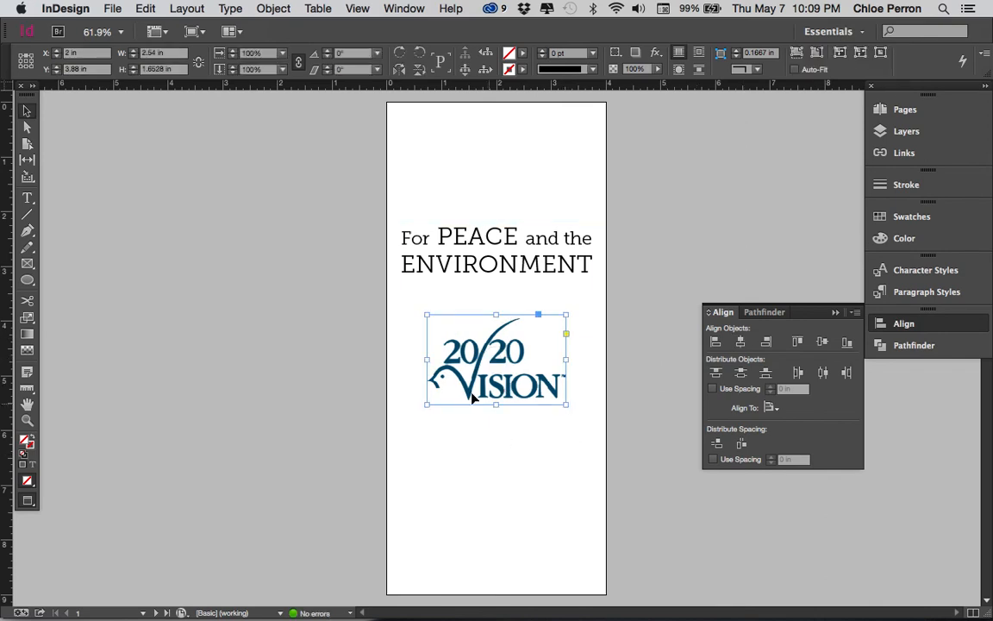
- Scale the logo proportionally from its lower-left corner to about 3.48 × 2.28 in
click(427, 404)
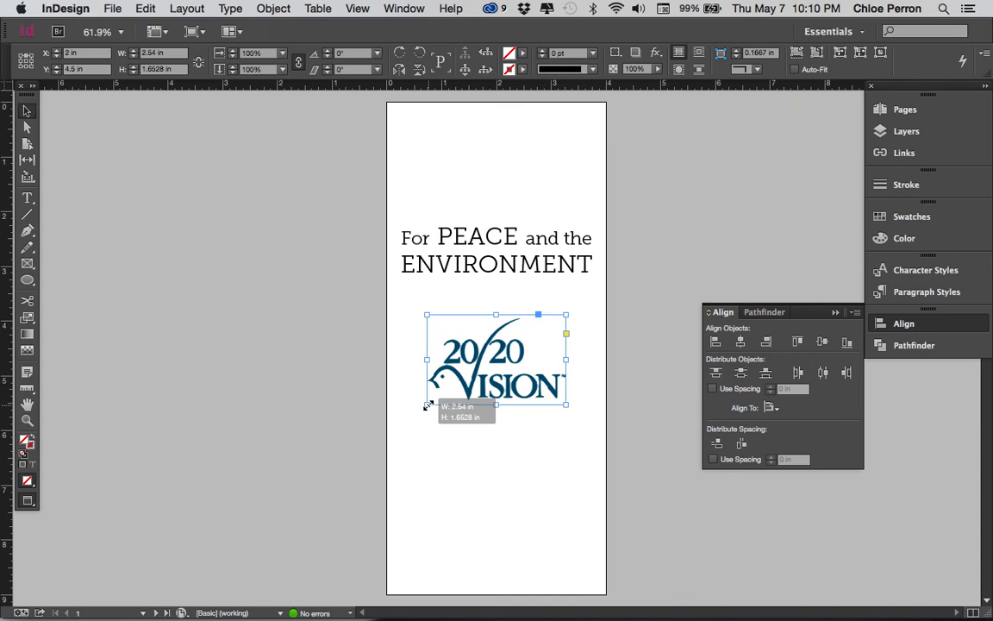
drag(426, 404, 422, 411)
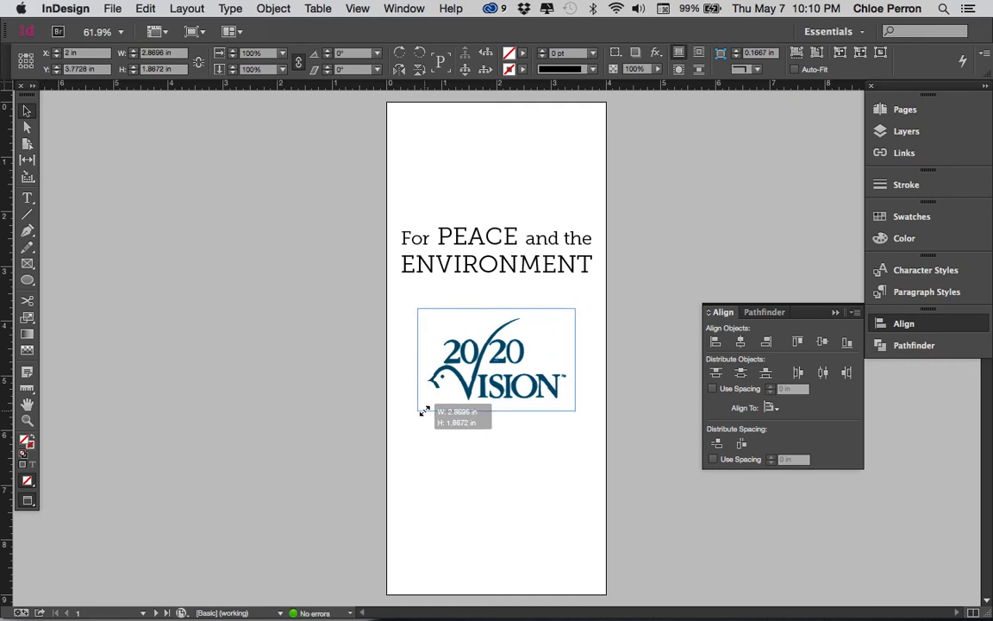
key(super+z)
drag(428, 409, 428, 409)
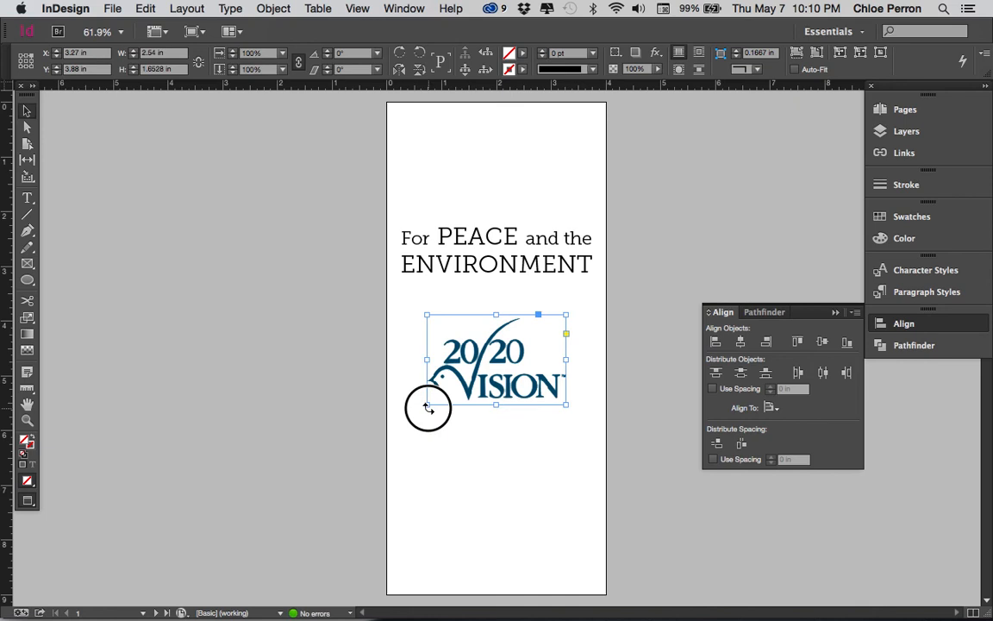
drag(428, 409, 423, 421)
drag(424, 421, 422, 423)
click(463, 461)
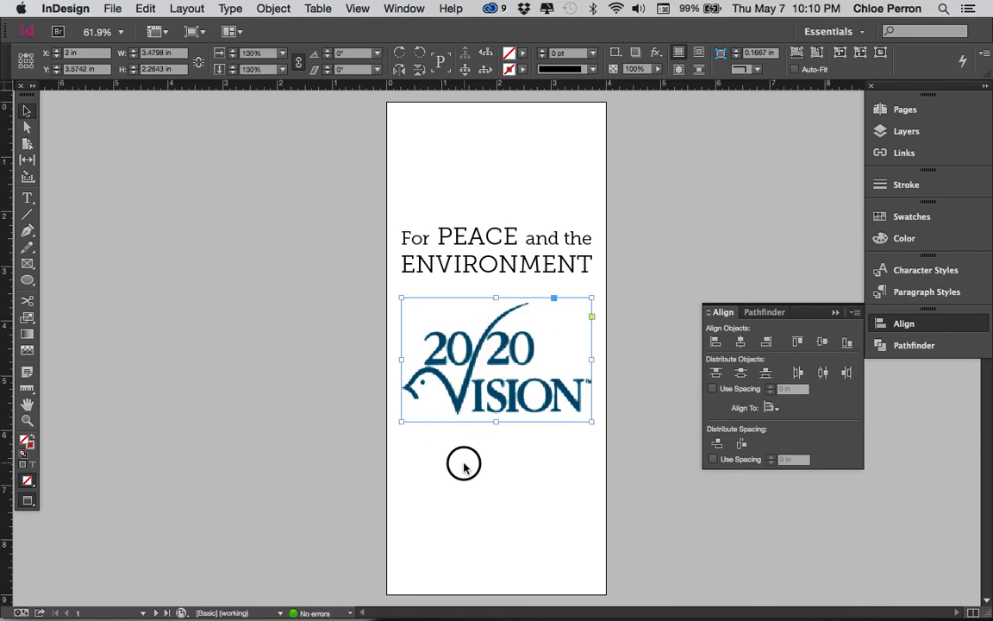
- Set the logo's display performance to High Quality Display
click(464, 409)
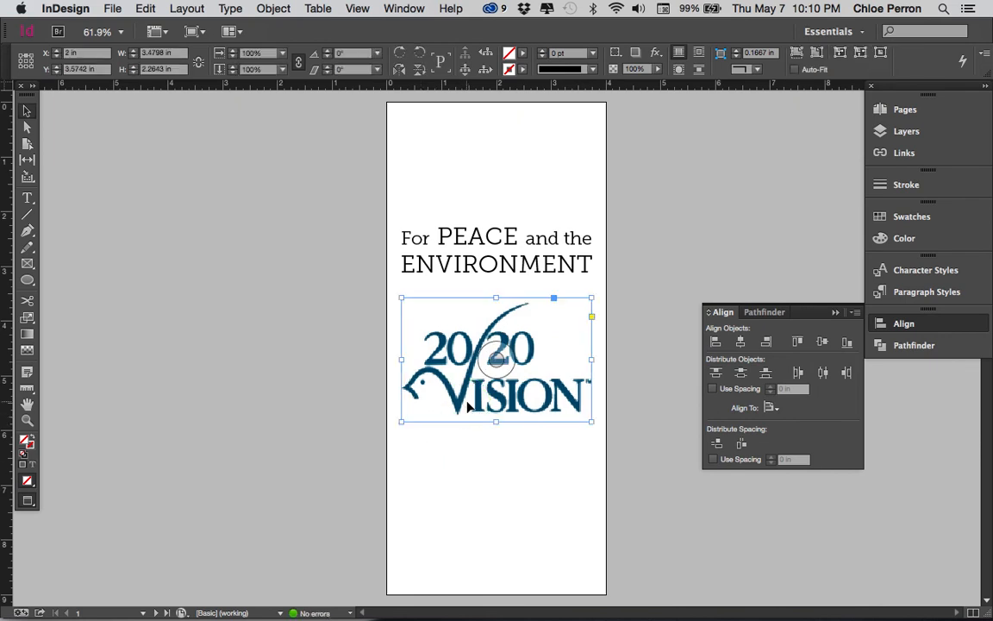
right_click(467, 405)
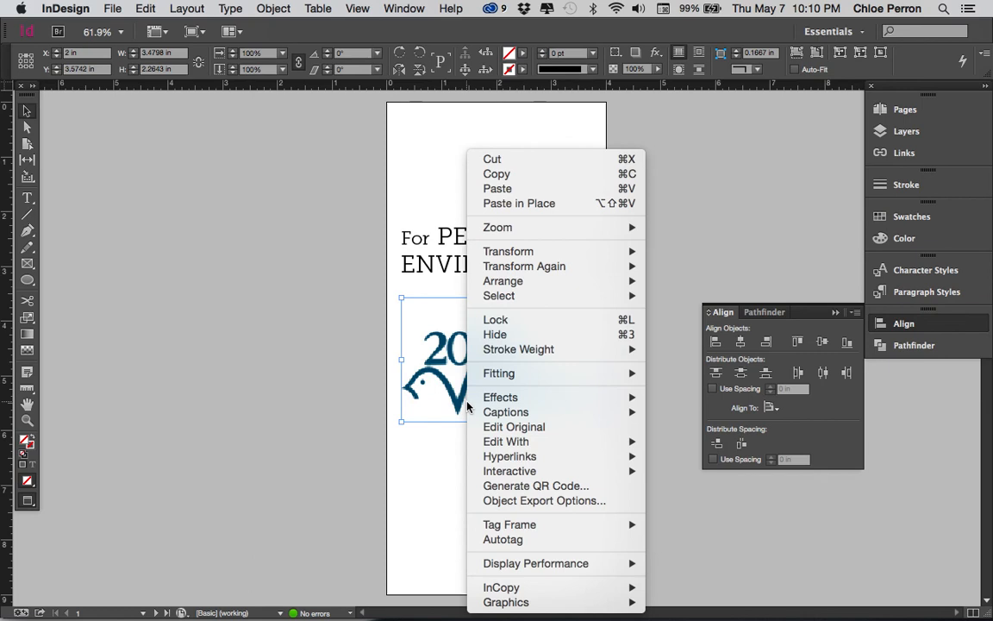
mouse_move(539, 565)
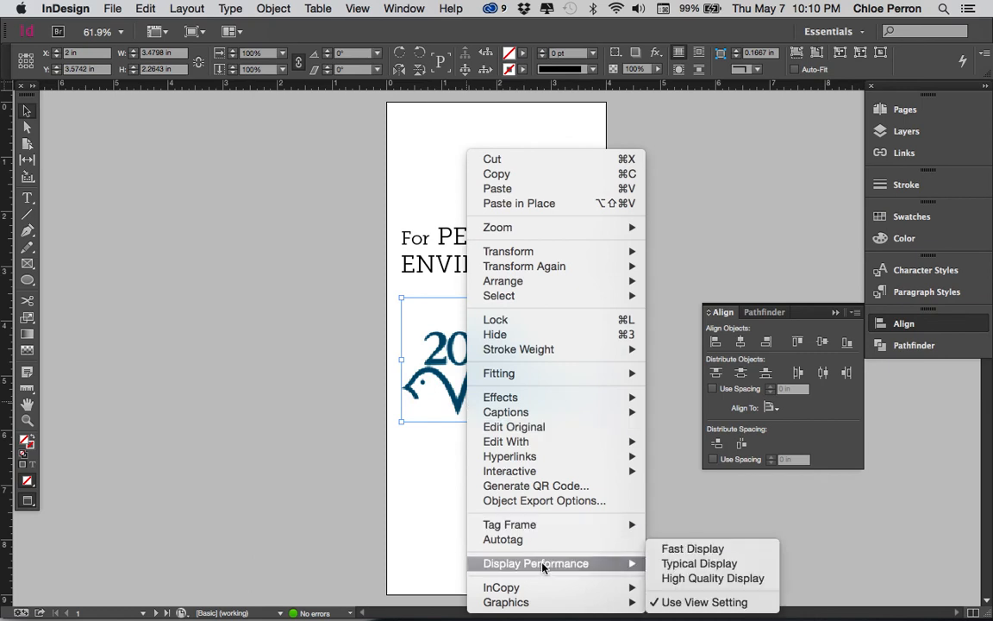
click(669, 578)
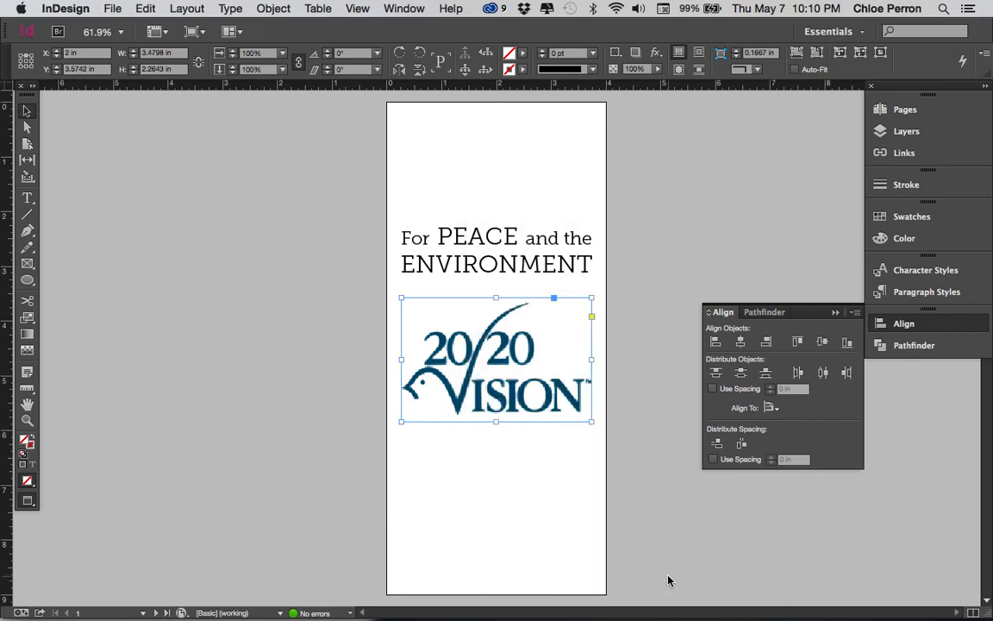
click(542, 503)
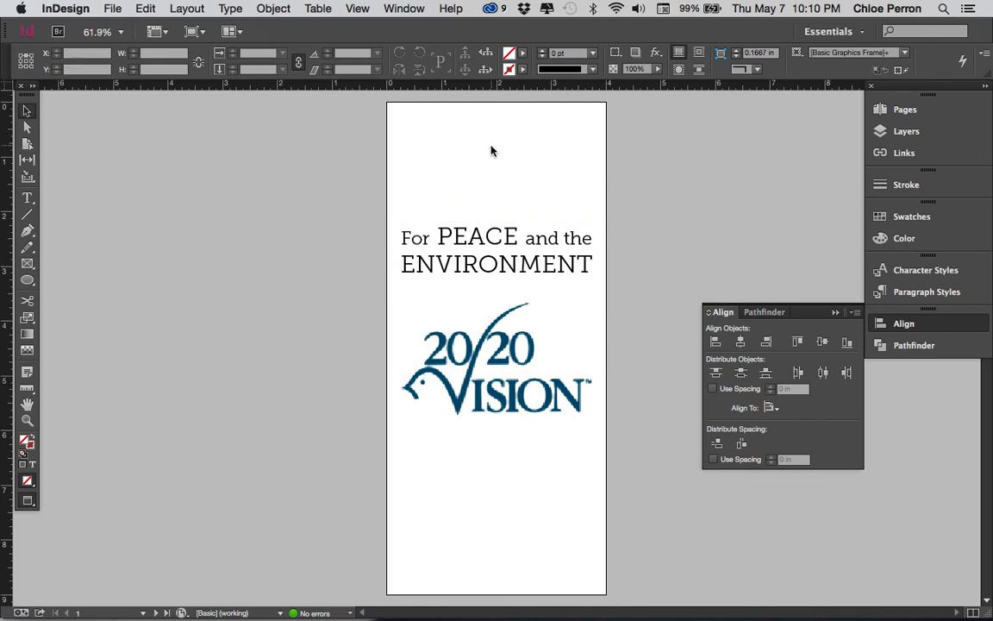
- Select PEACE, ENVIRONMENT and the whole tagline to compare their type sizes
double_click(513, 268)
drag(439, 231, 514, 240)
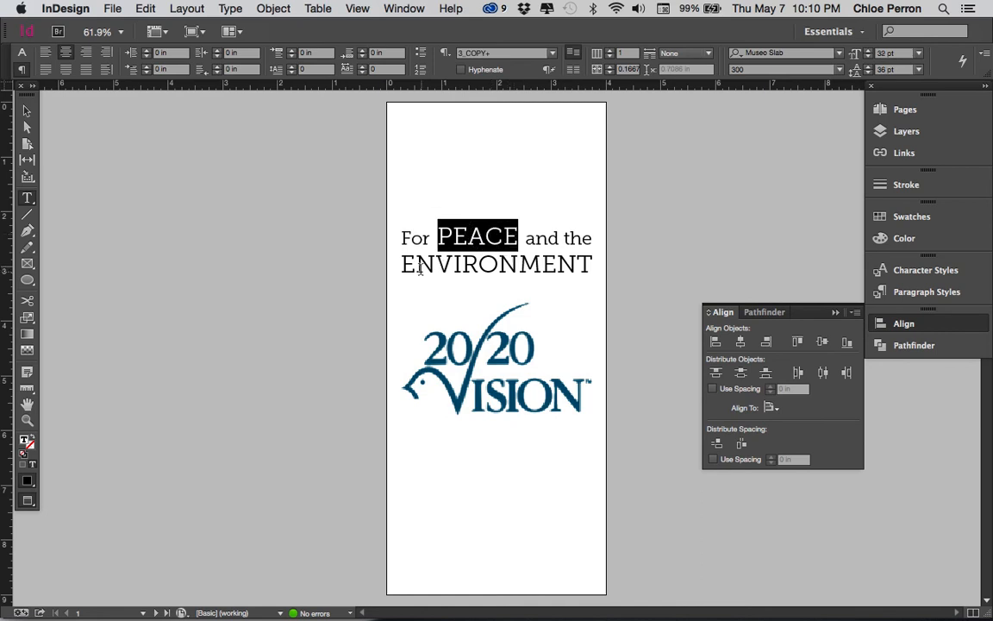
drag(401, 263, 594, 262)
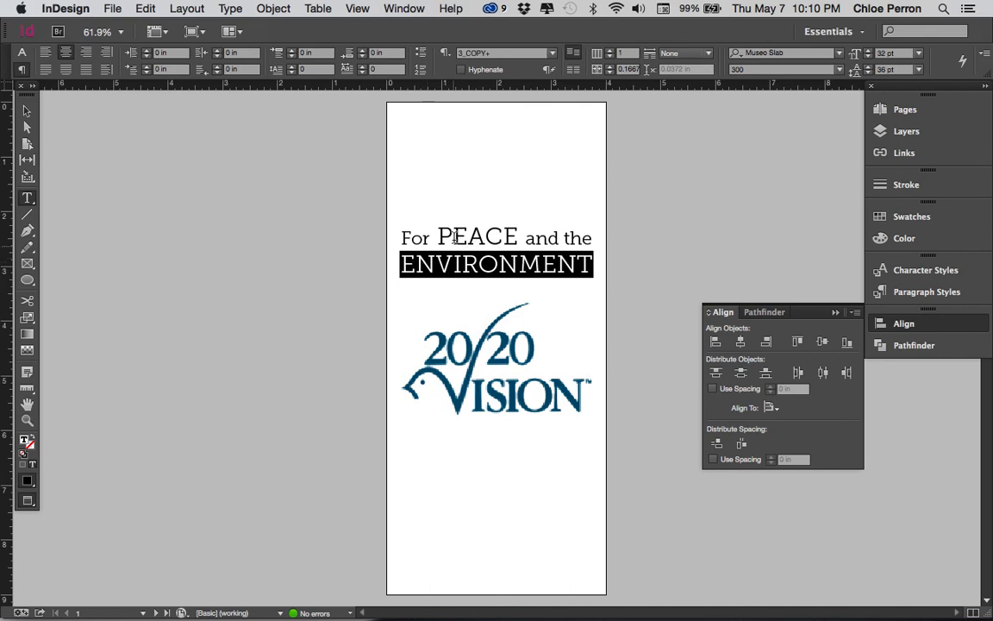
drag(397, 231, 594, 259)
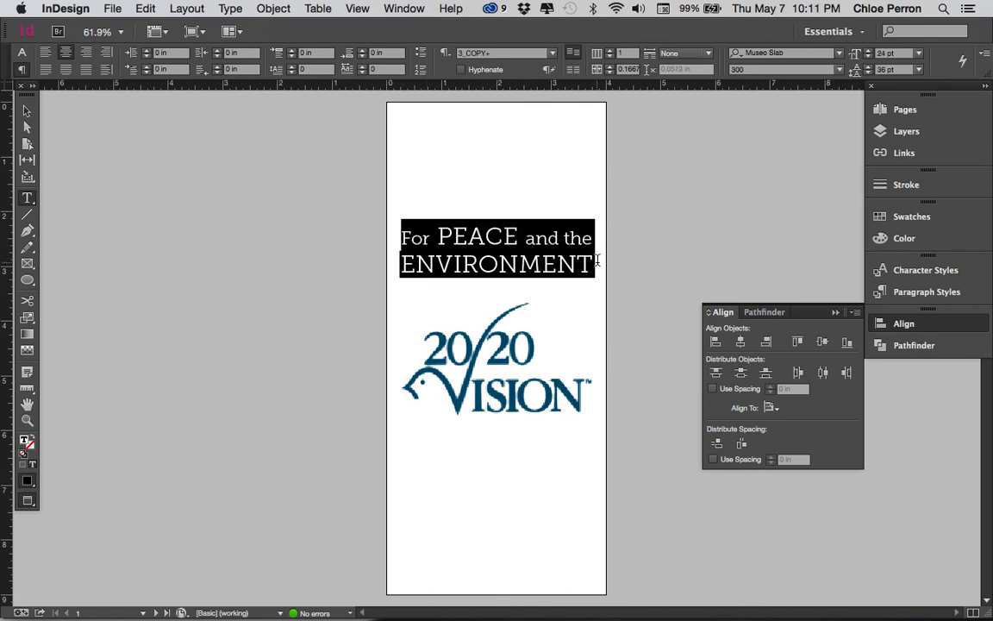
double_click(477, 240)
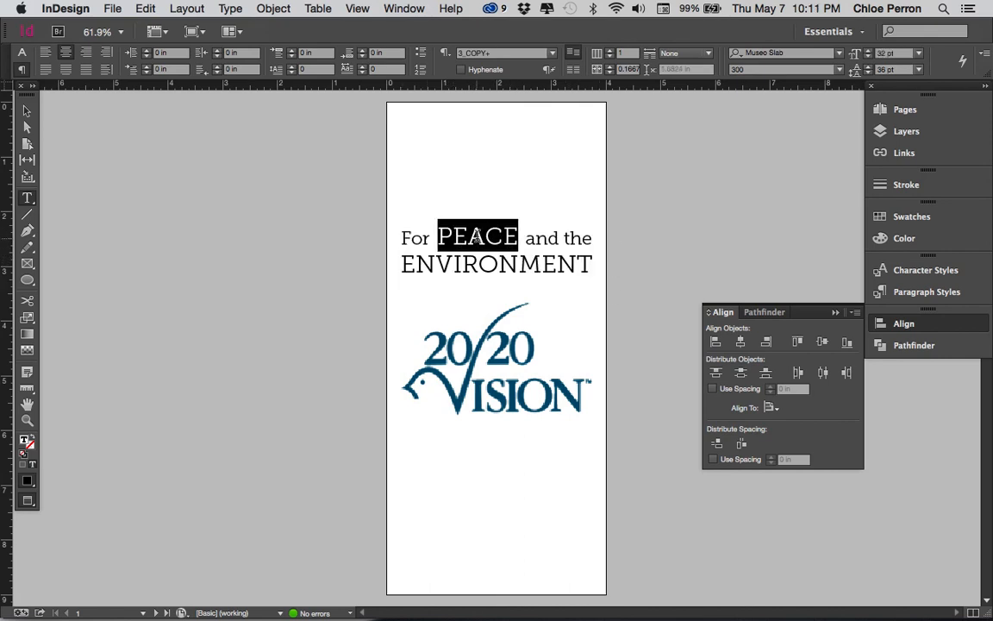
double_click(474, 261)
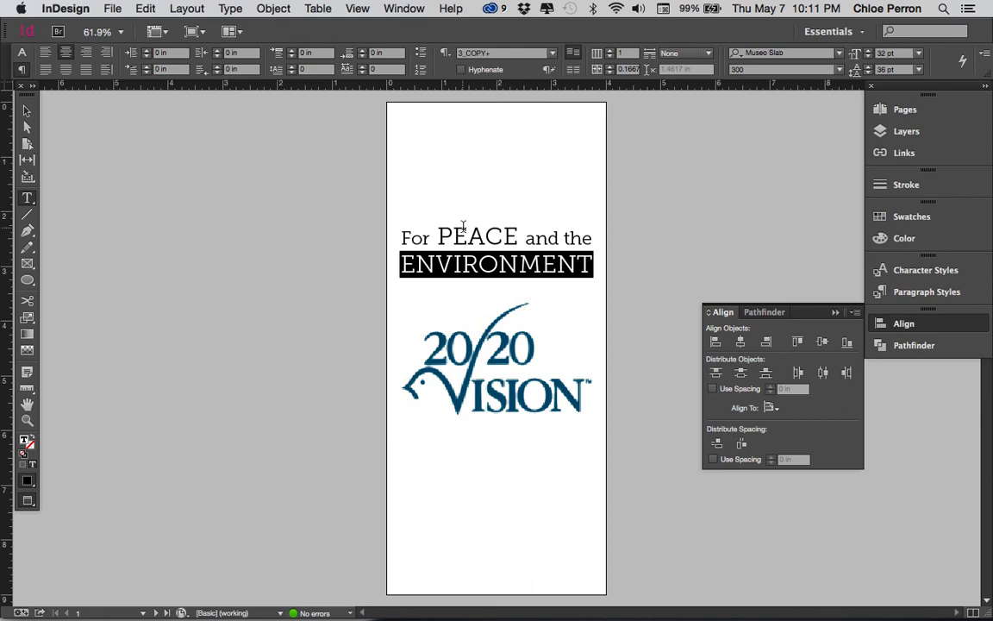
click(449, 231)
- Show the Paragraph Styles list and check the size of the smaller For line
double_click(470, 234)
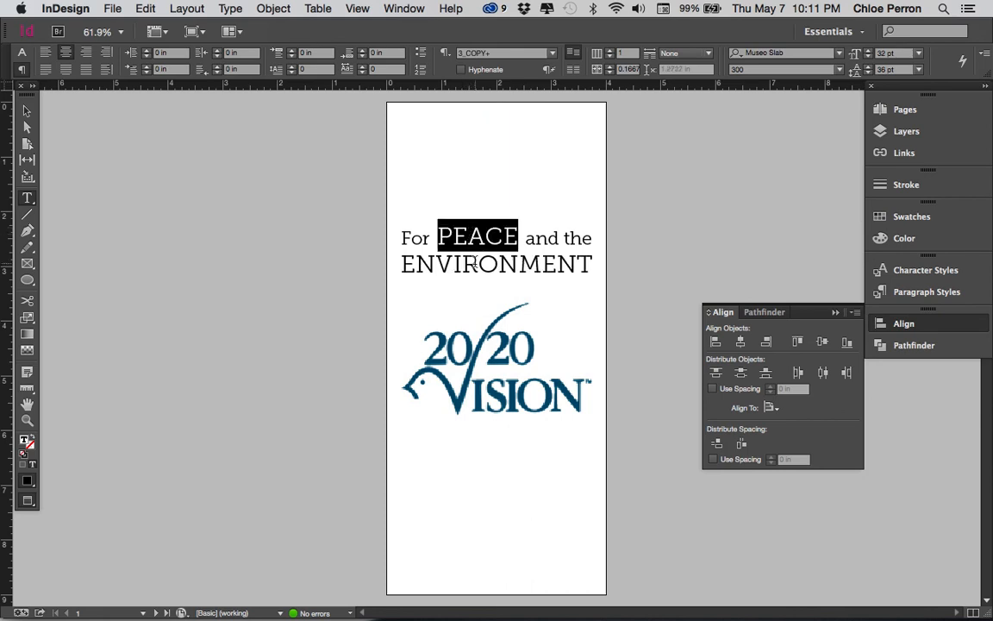
double_click(475, 264)
click(940, 291)
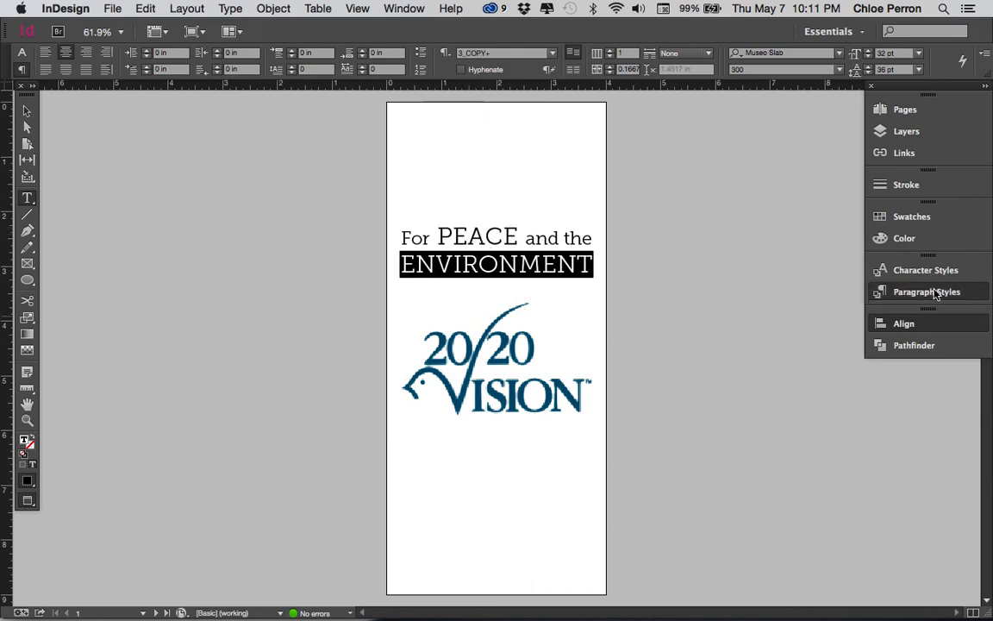
click(423, 234)
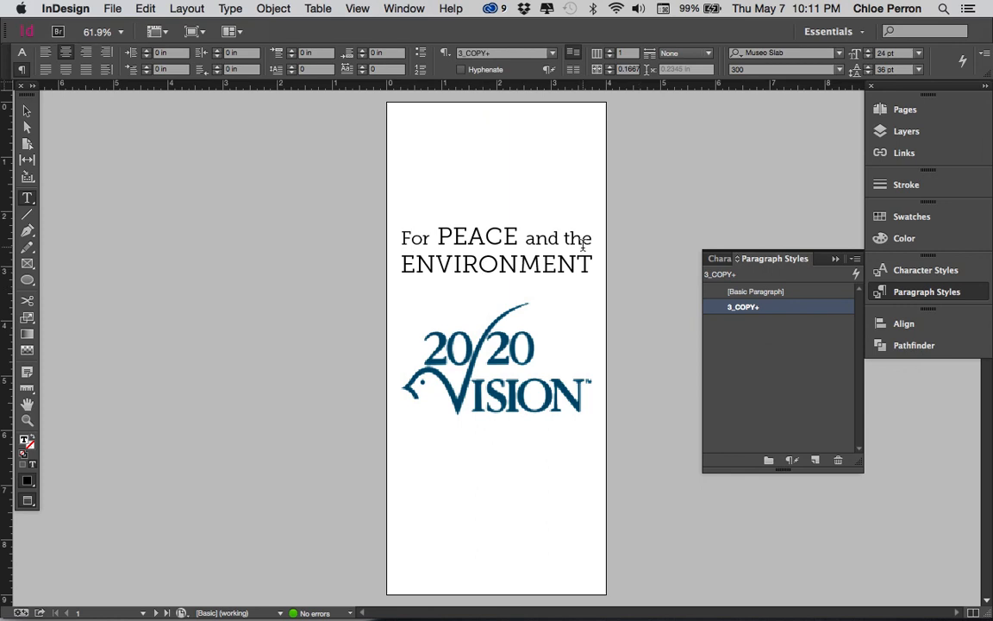
- Reapply and undo the 3_COPY style, then select the word For in the tagline
click(748, 313)
key(super+z)
click(532, 205)
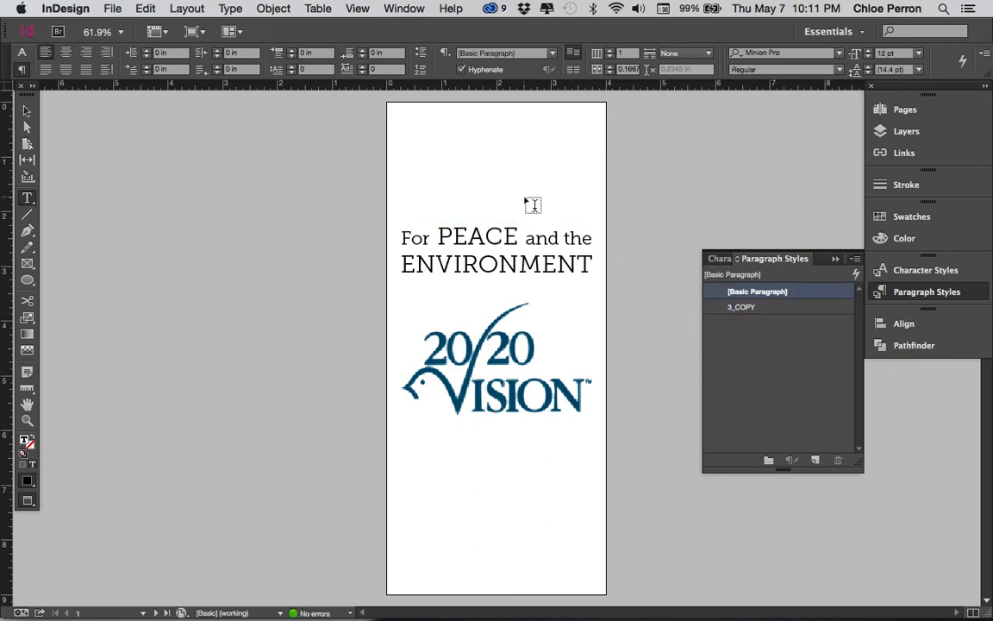
click(455, 231)
click(416, 239)
mouse_move(416, 239)
mouse_down()
mouse_move(514, 237)
mouse_move(428, 230)
mouse_move(433, 237)
mouse_up()
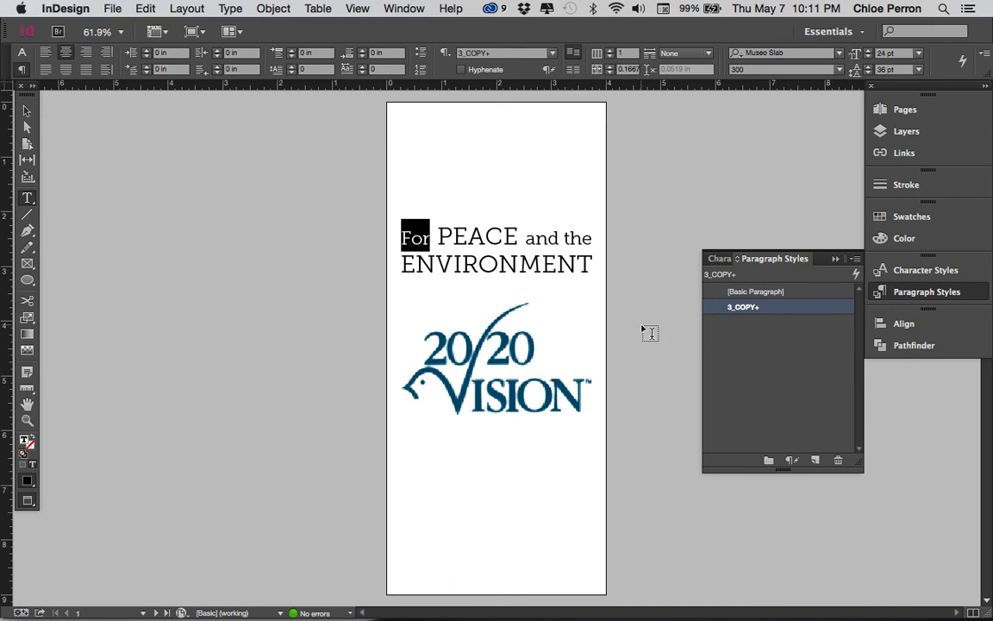
- Create a new paragraph style named Tagline, then undo applying it to the headline
click(856, 260)
click(845, 256)
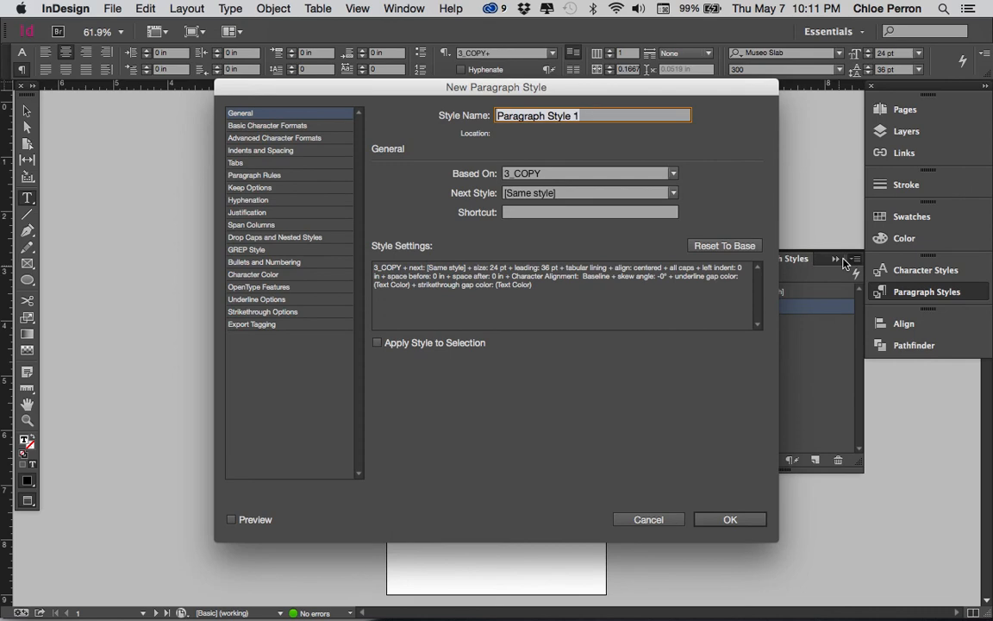
text(Tagline)
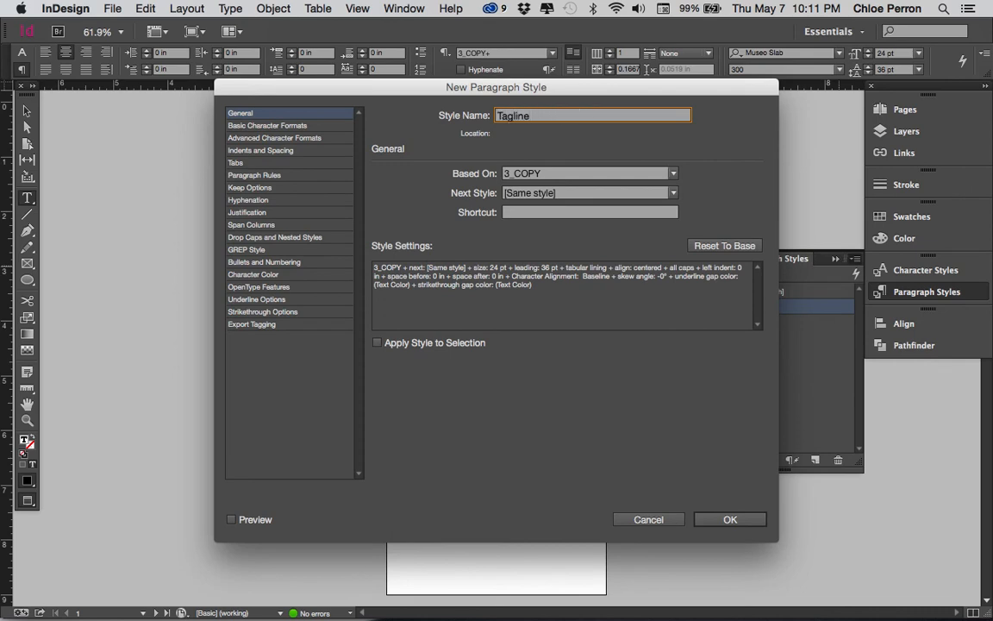
key(Return)
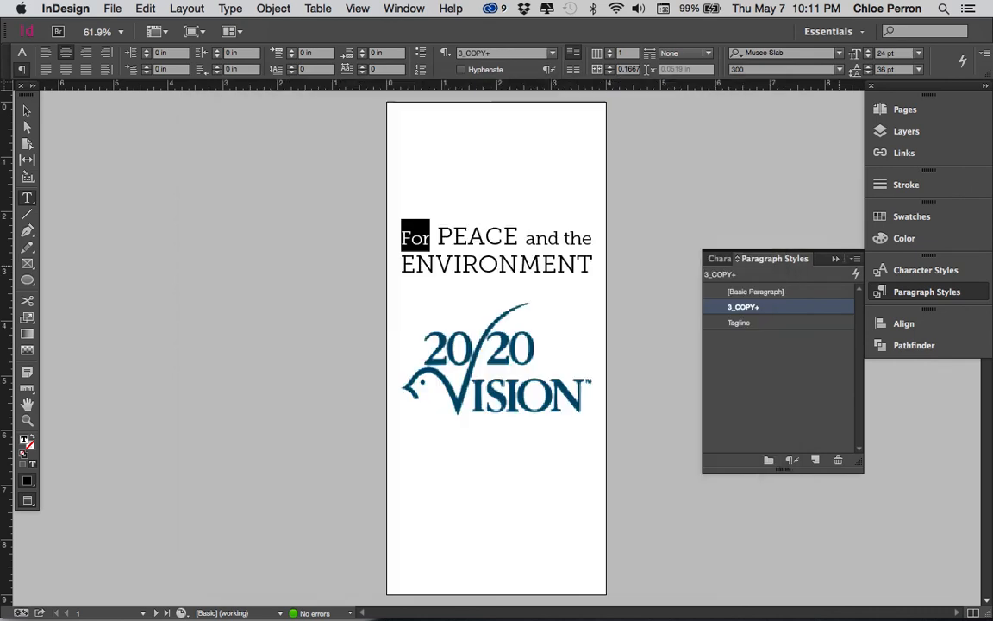
click(796, 324)
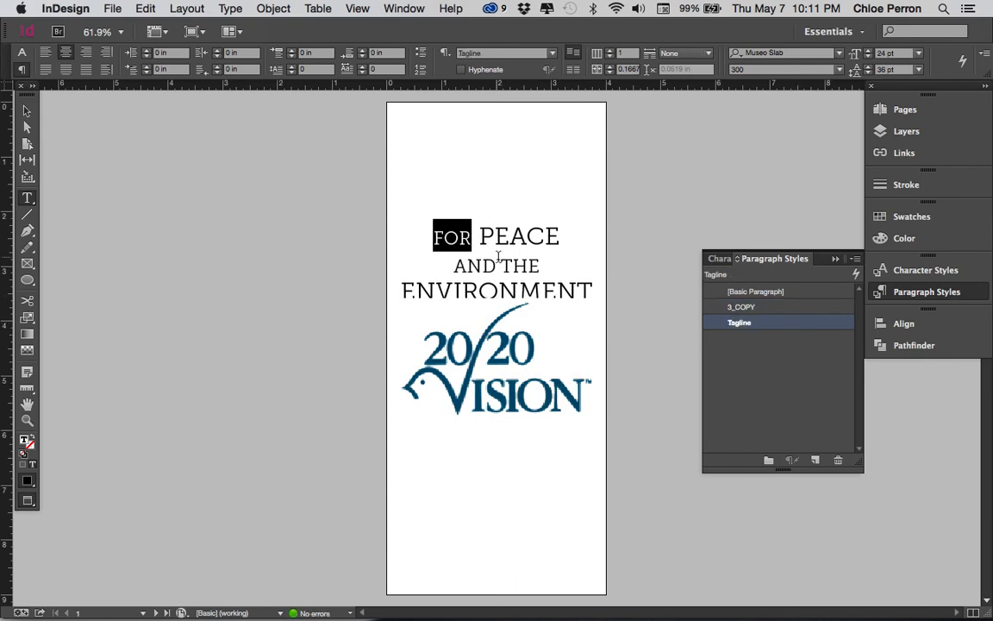
key(super+z)
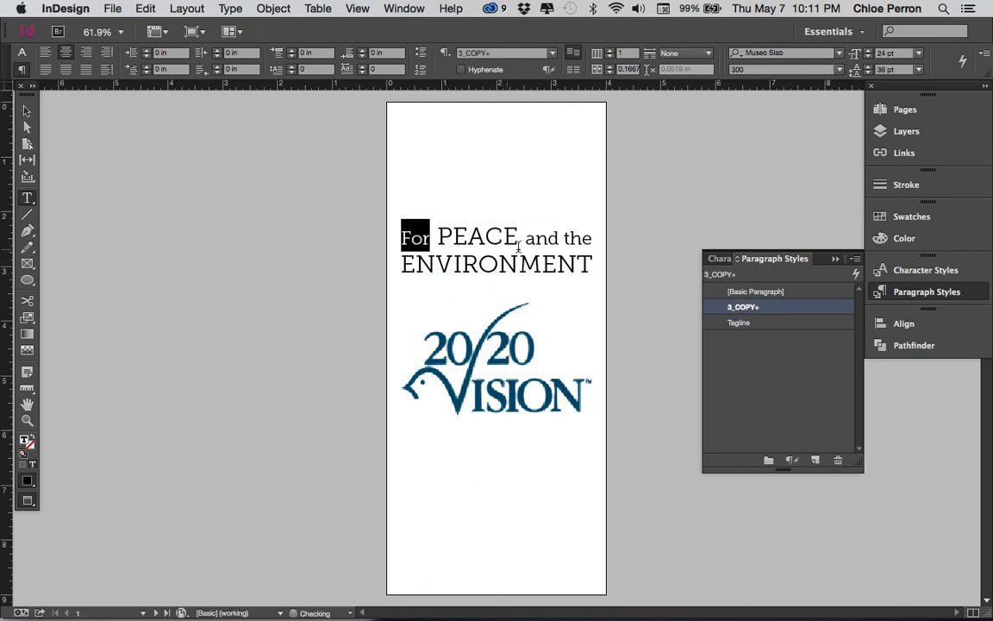
- Retry the Tagline style, reselect For, and show the Character Styles list
click(761, 323)
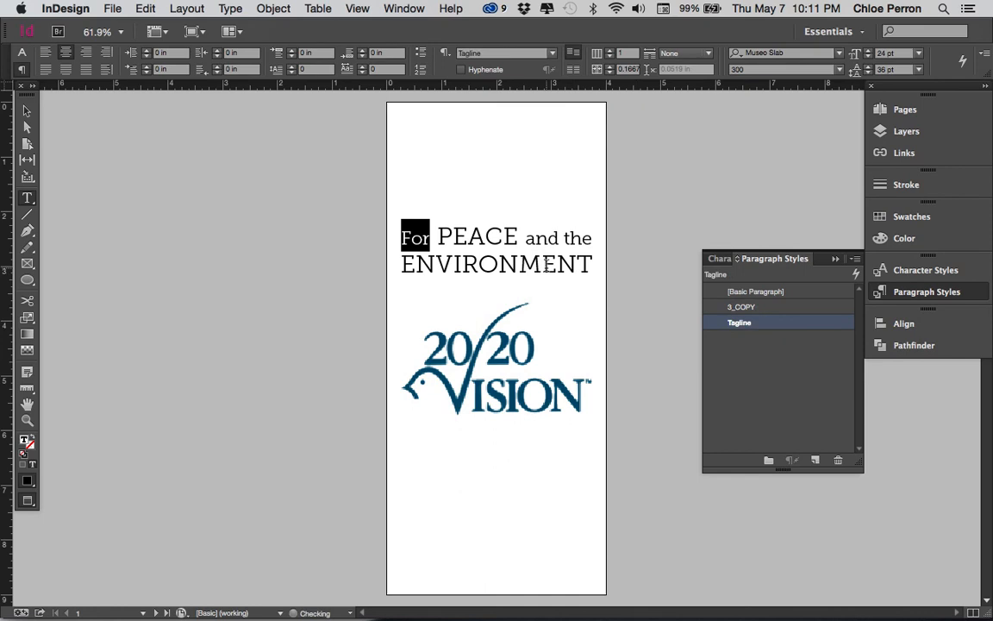
click(479, 263)
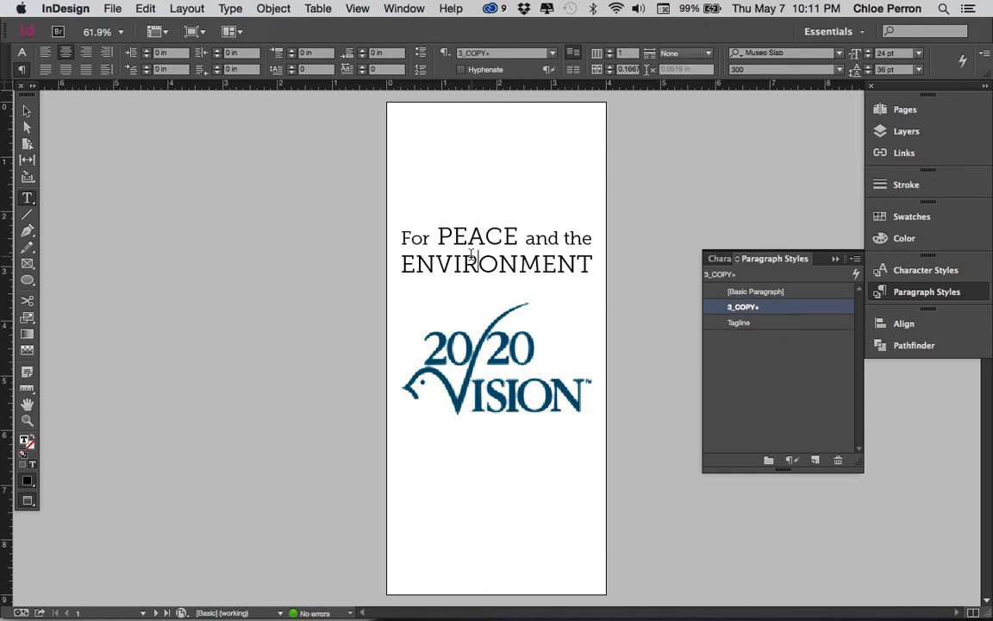
double_click(415, 239)
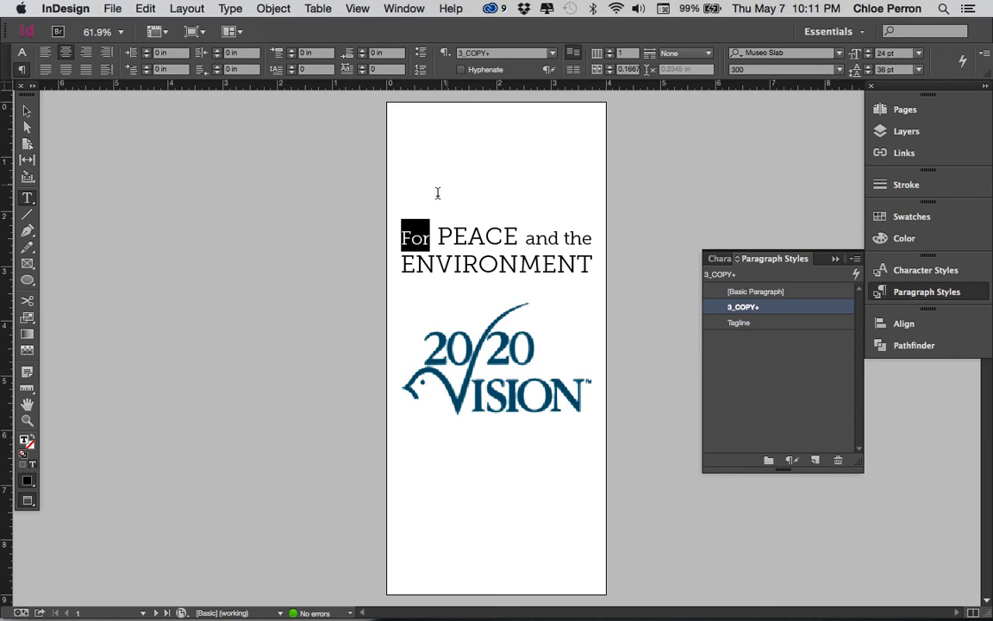
double_click(402, 240)
click(716, 261)
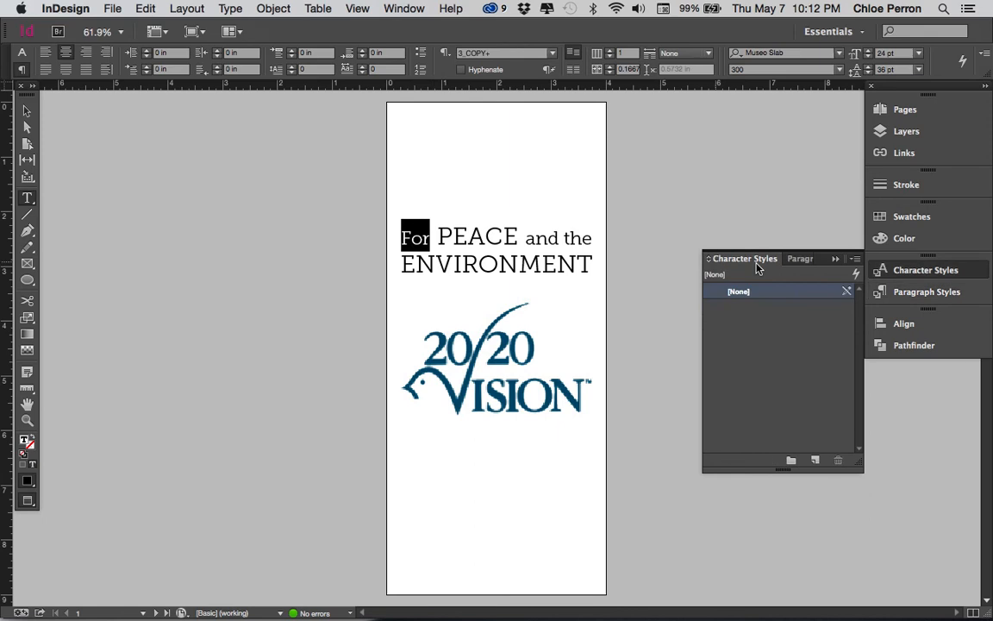
- Delete the 3_COPY paragraph style, replacing it with [Basic Paragraph]
click(793, 262)
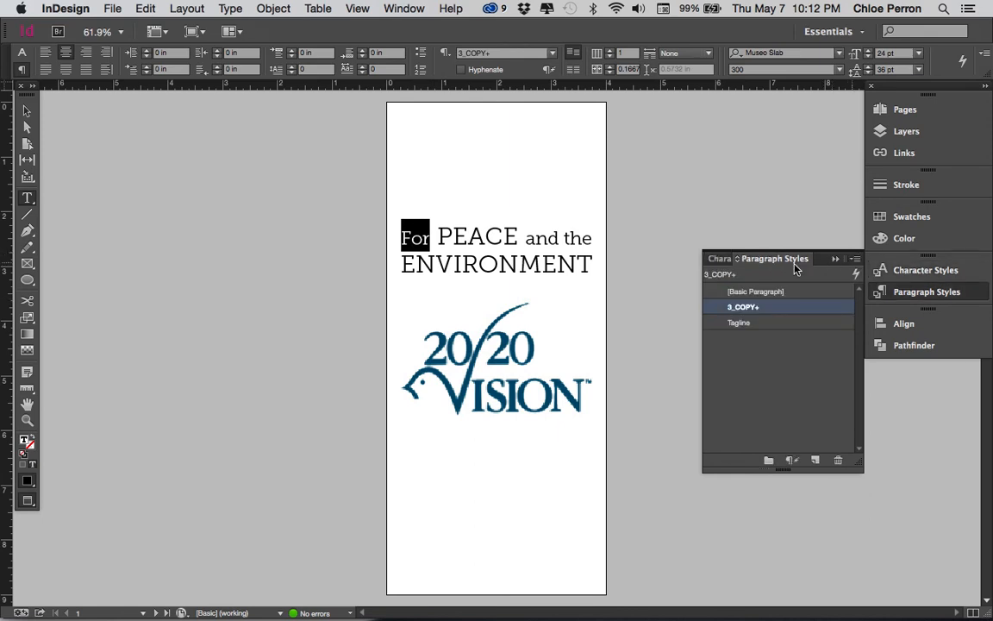
key(super+shift+a)
click(769, 309)
click(839, 463)
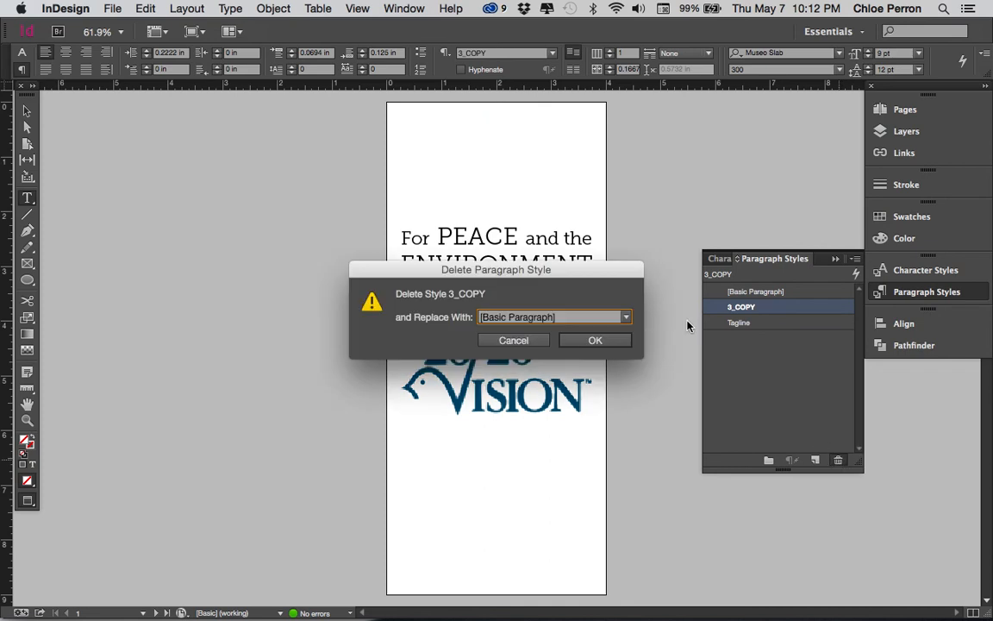
click(578, 343)
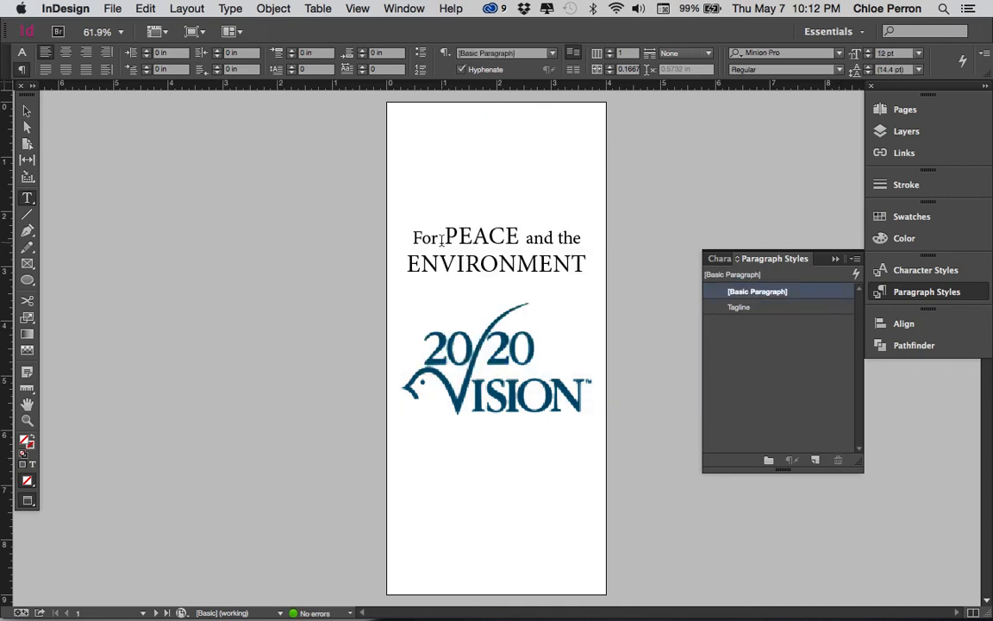
- Set the whole headline's font to Museo Slab 300
click(21, 53)
click(429, 230)
drag(428, 231, 601, 257)
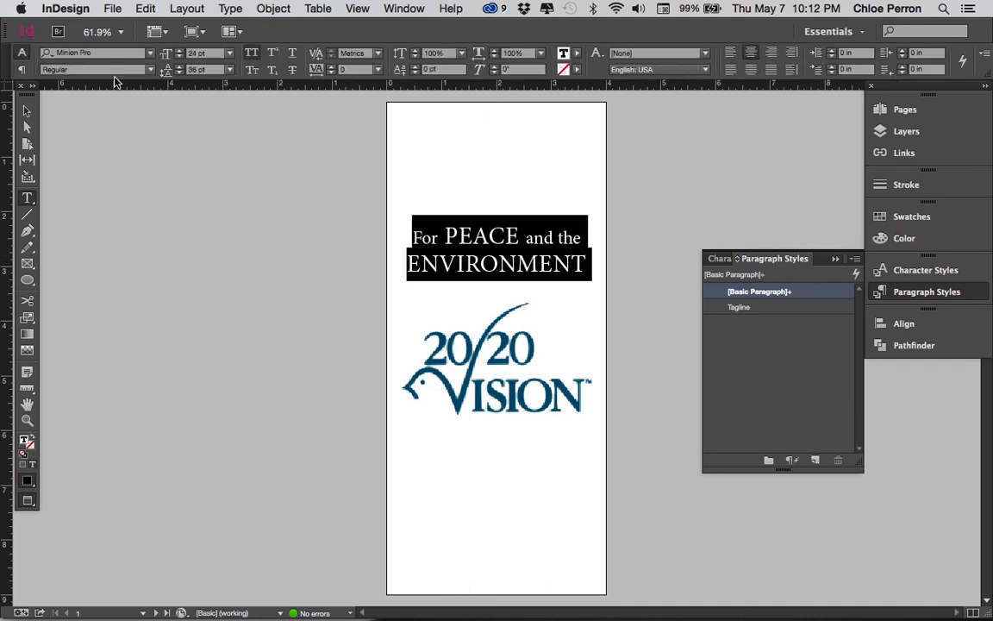
drag(94, 53, 28, 58)
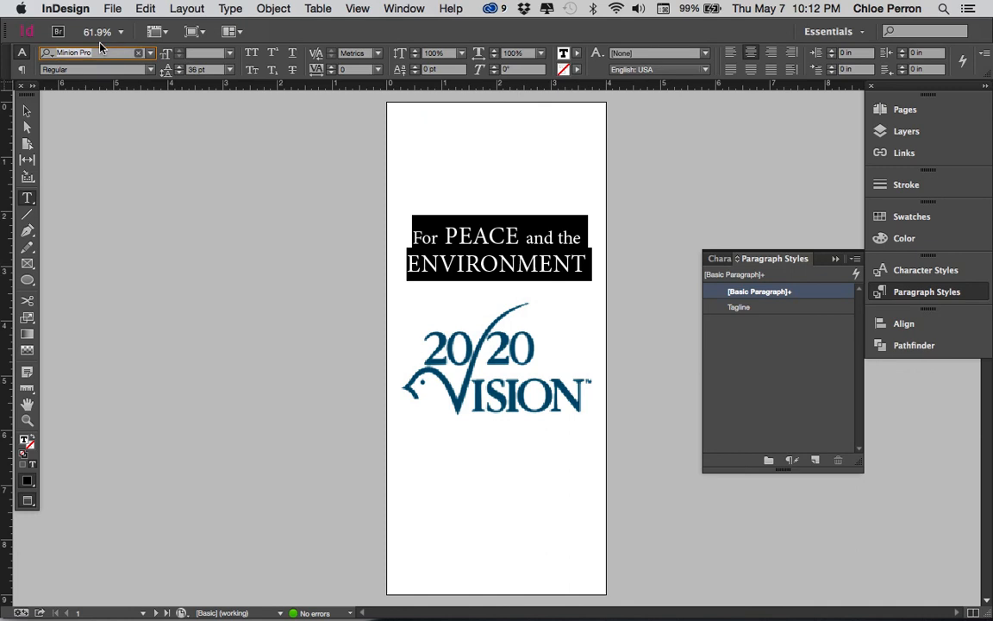
text(muse)
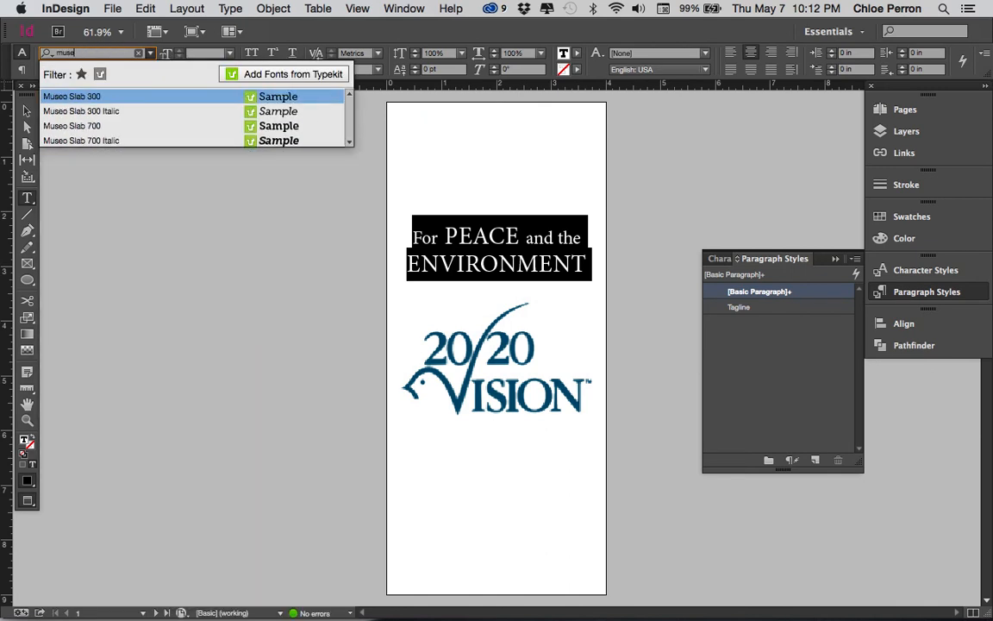
click(96, 97)
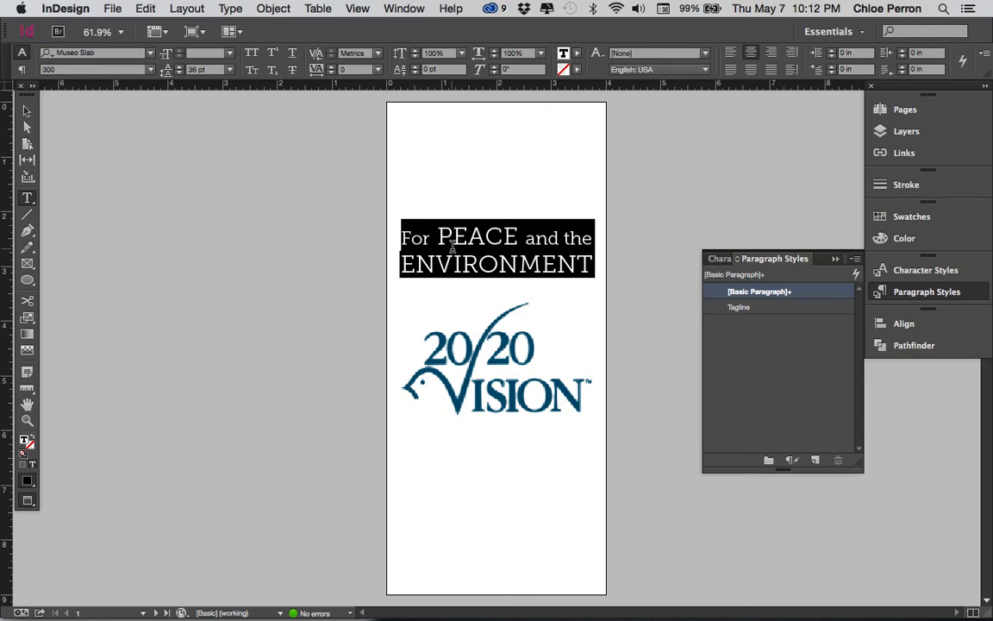
click(444, 194)
- Delete the Tagline paragraph style and reselect the word For
click(747, 309)
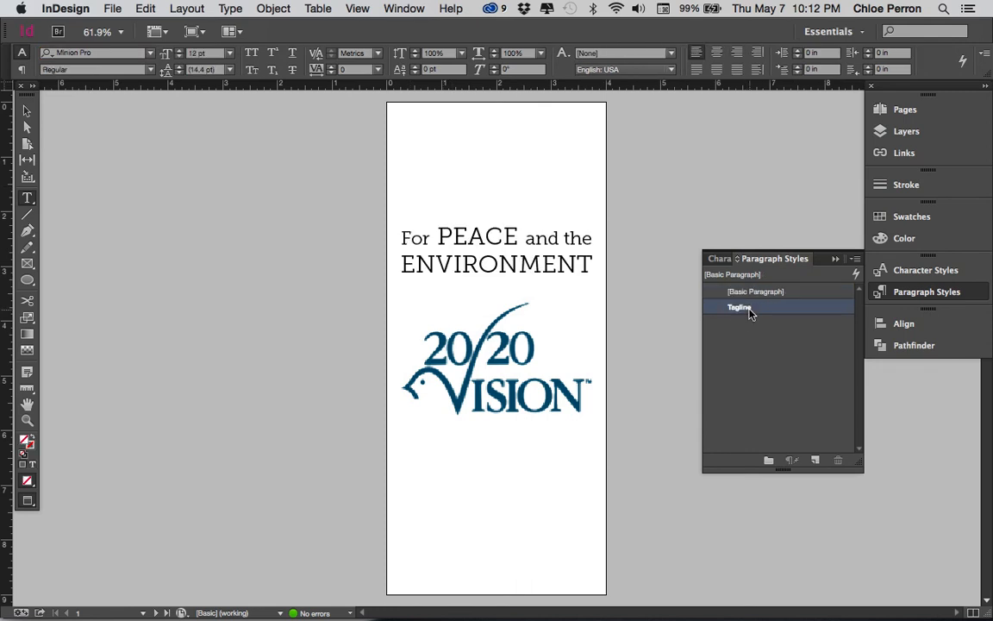
click(839, 460)
click(429, 265)
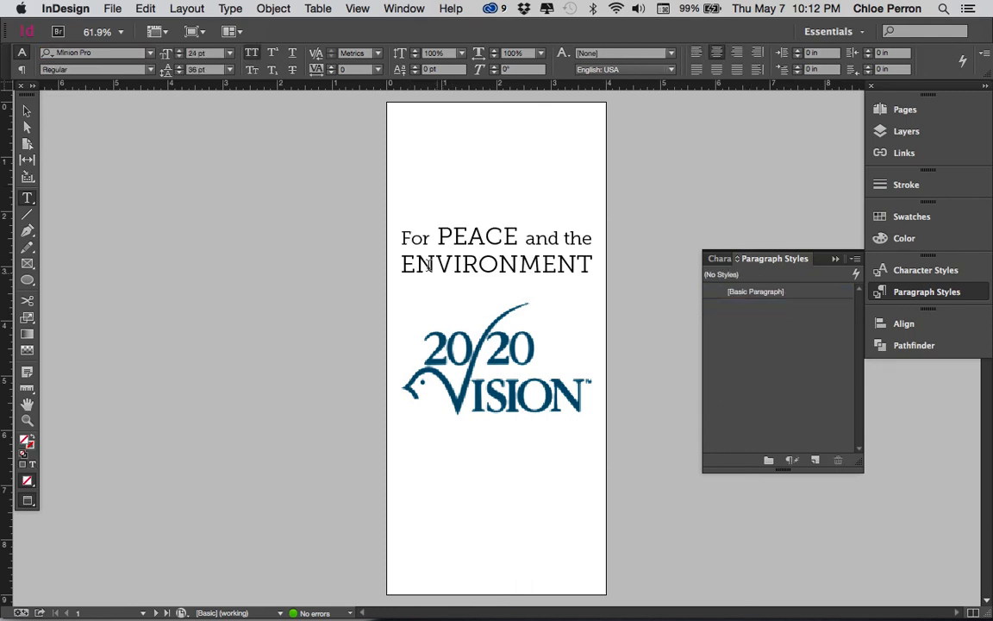
double_click(419, 236)
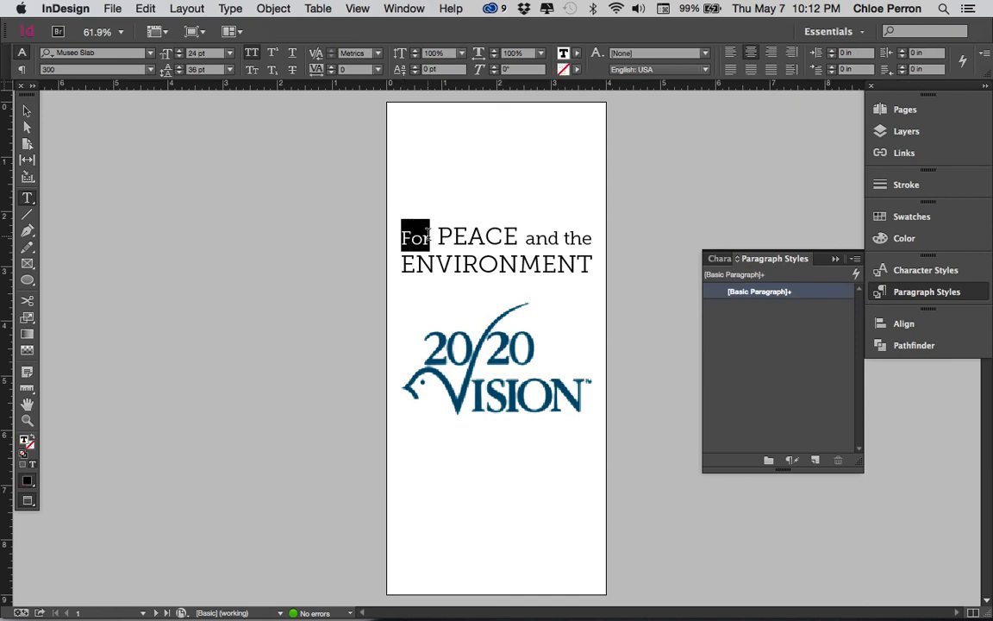
click(856, 258)
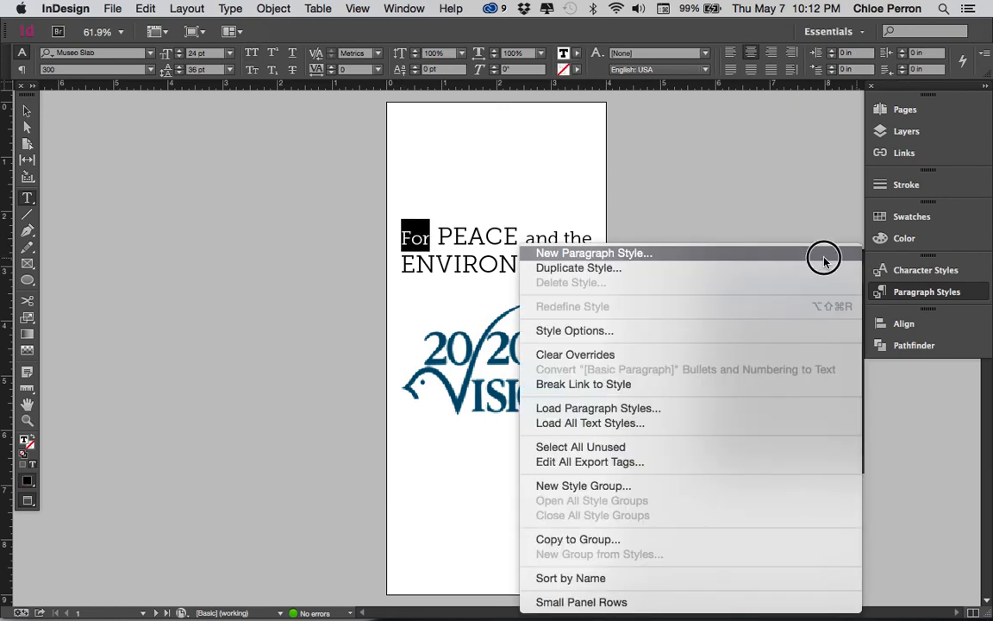
- Recreate the Tagline paragraph style, apply it to the headline, and turn off All Caps on For
click(824, 261)
text(Tagline)
key(Return)
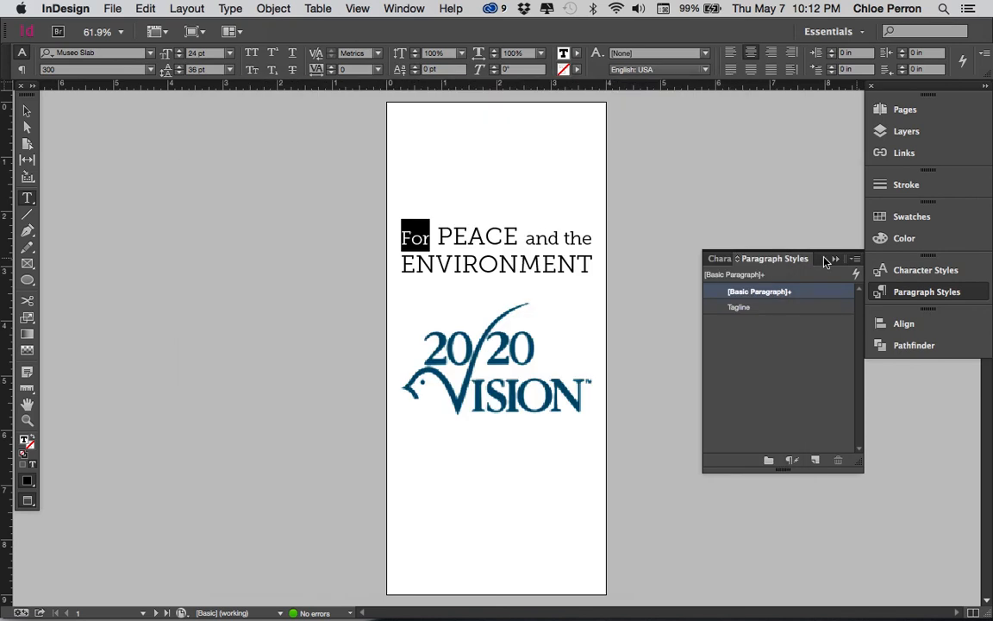
click(807, 308)
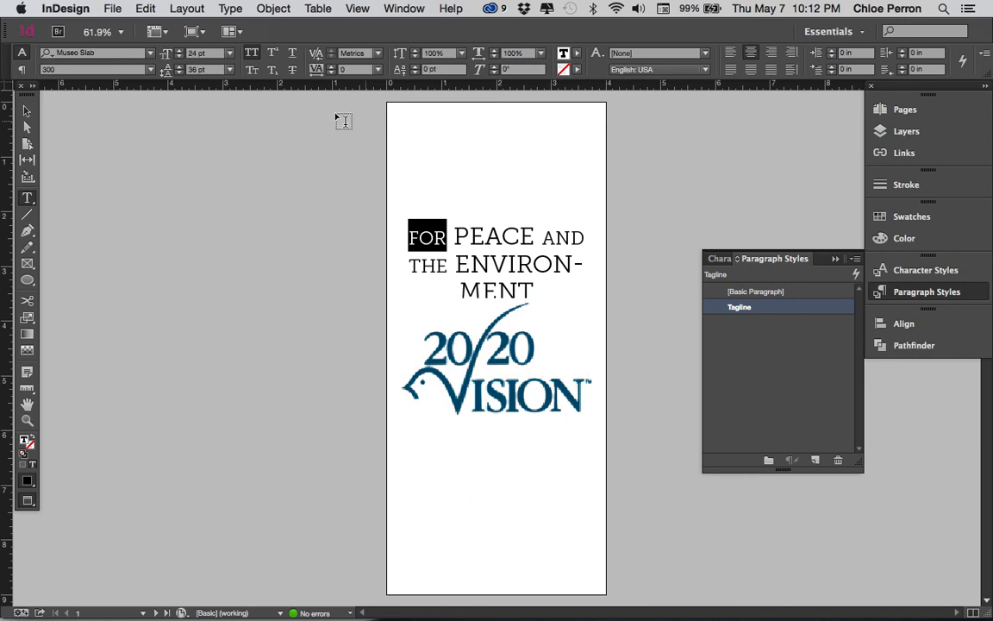
click(251, 54)
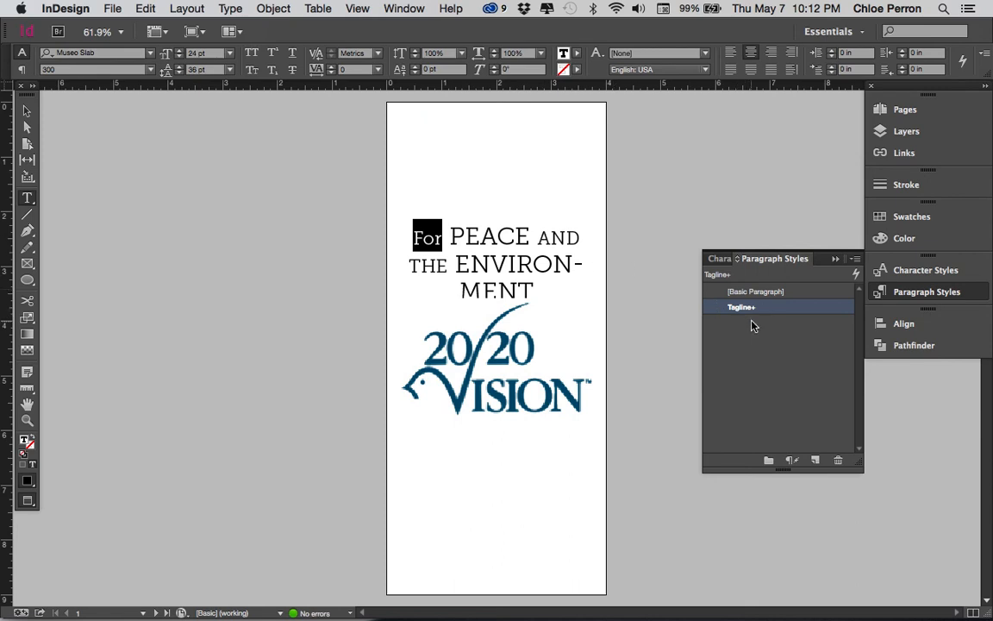
mouse_move(781, 316)
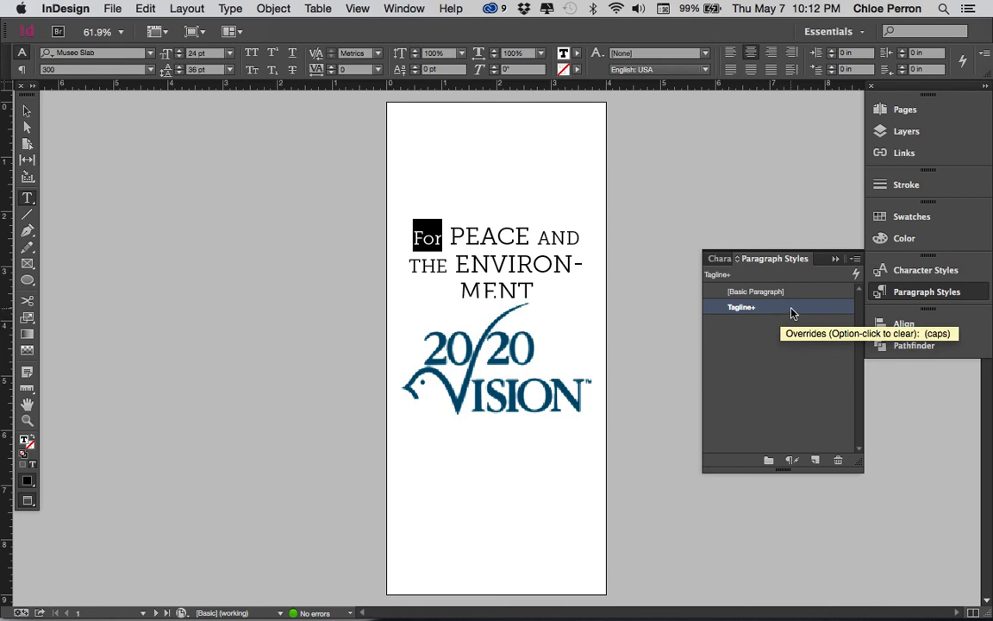
- Redefine Tagline from the headline, undo the redefinition, and reopen Tagline's context menu
right_click(791, 313)
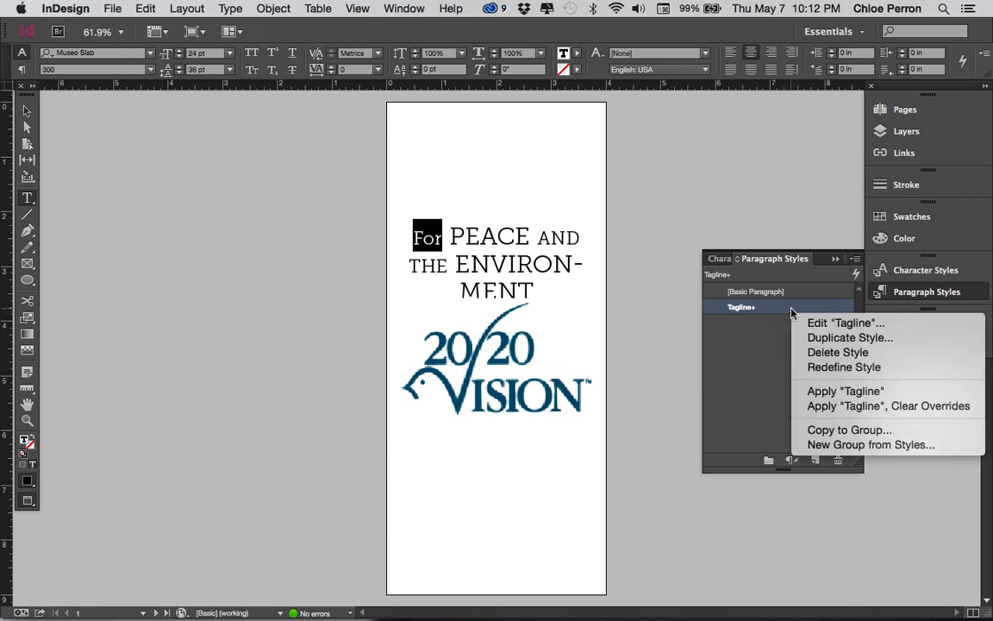
click(820, 367)
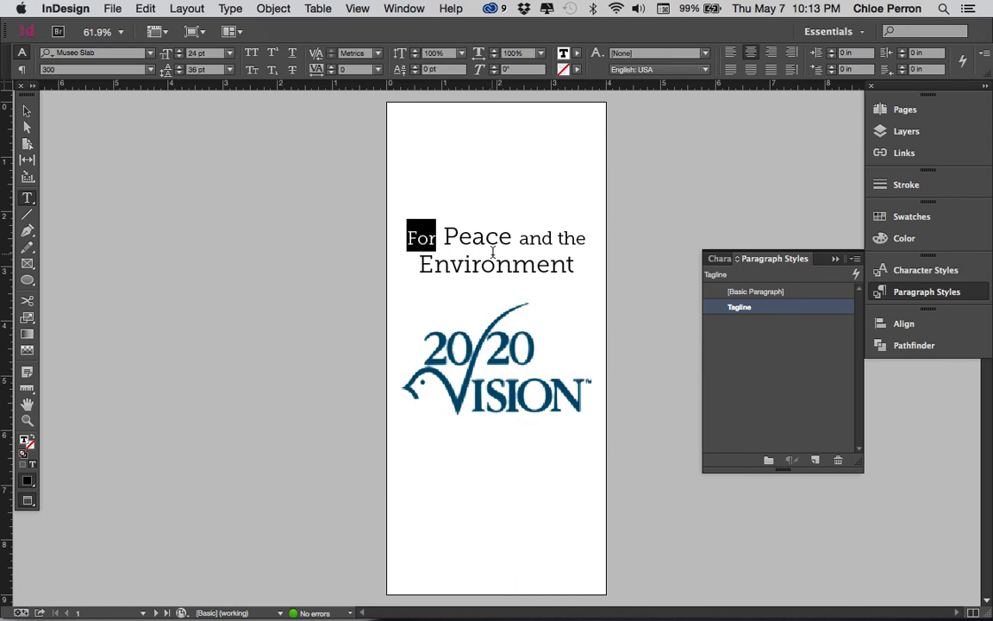
key(super+z)
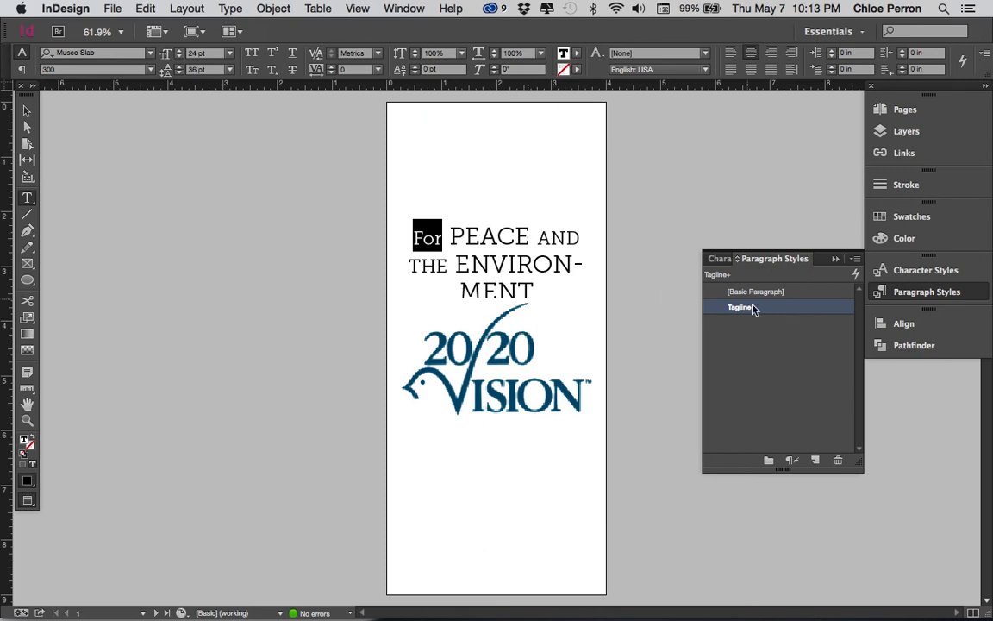
mouse_move(775, 314)
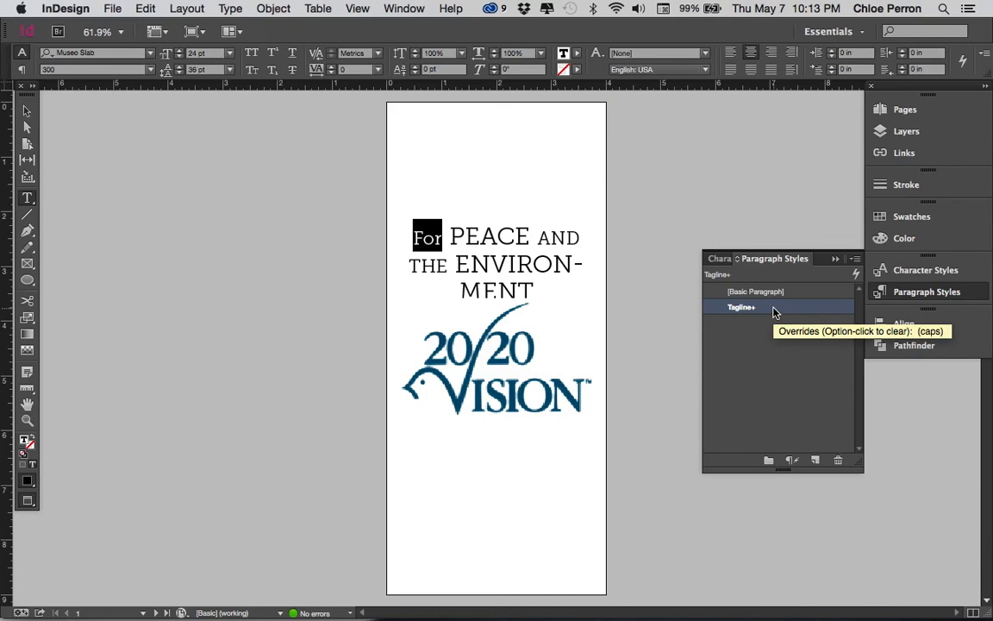
right_click(775, 314)
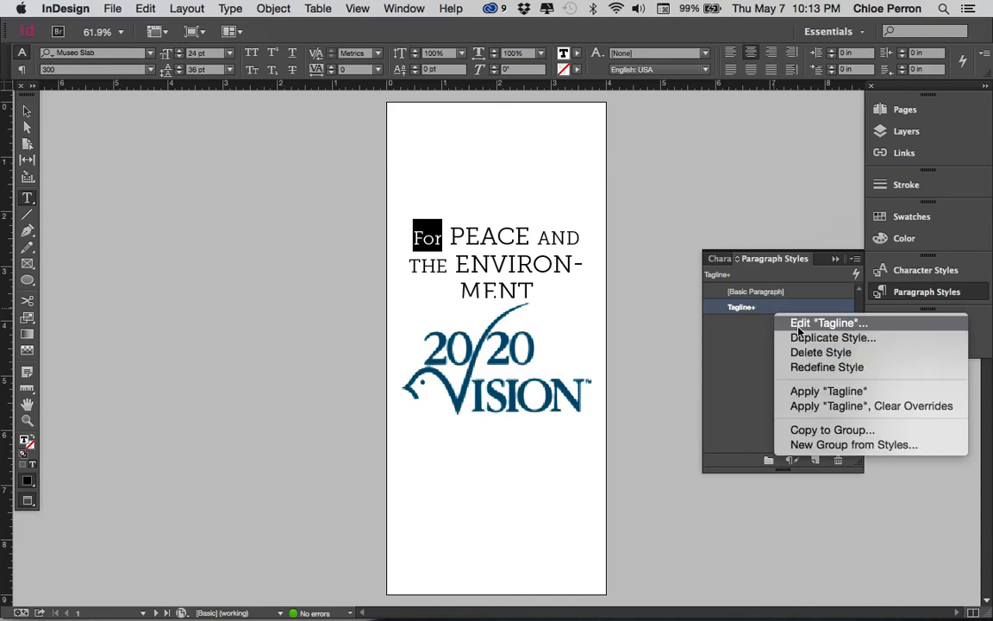
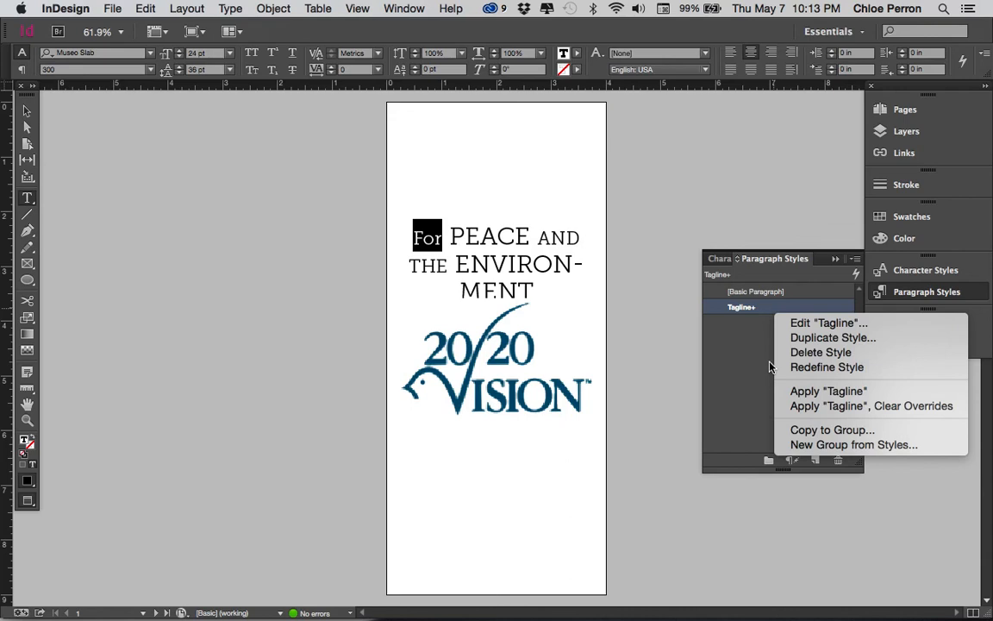
- Clear the tagline's overrides, undo that, and dismiss the Tagline+ style menu
click(797, 407)
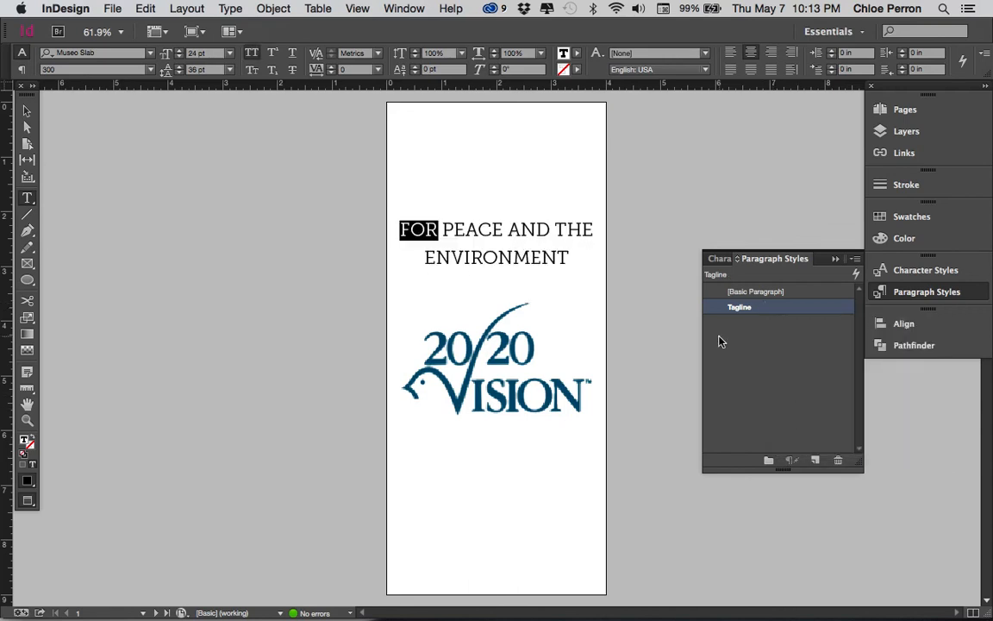
key(super+z)
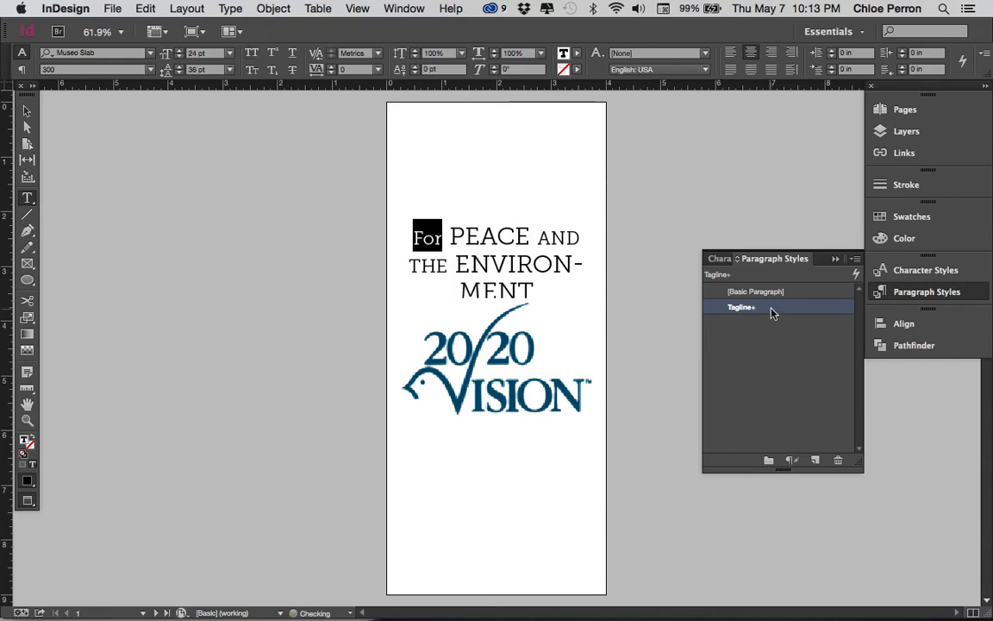
right_click(770, 309)
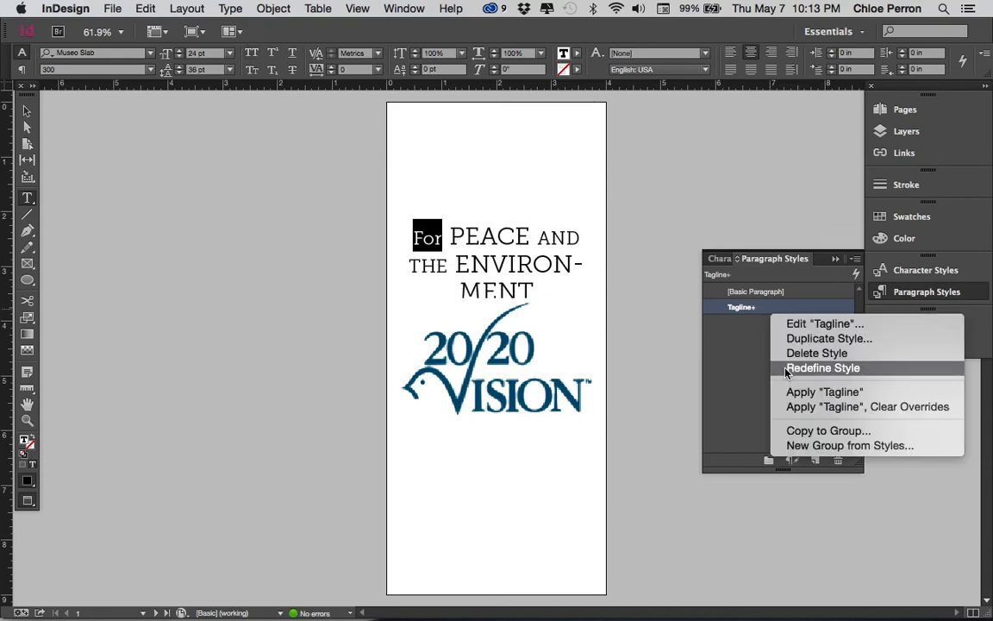
click(460, 234)
- Colour the word For magenta with the C=0 M=100 Y=0 K=0 swatch
double_click(422, 239)
click(884, 219)
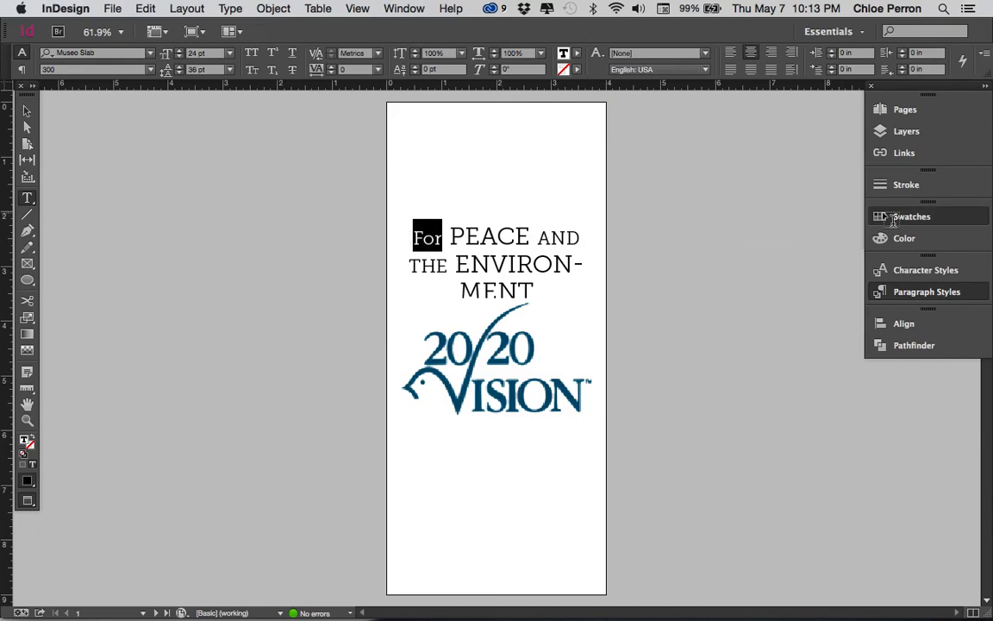
click(747, 319)
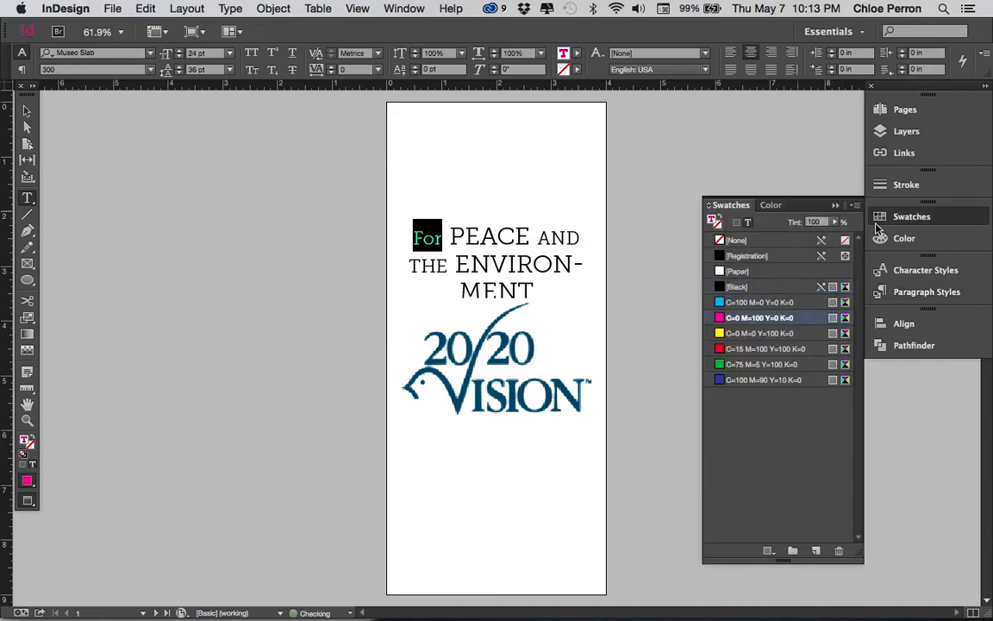
click(907, 291)
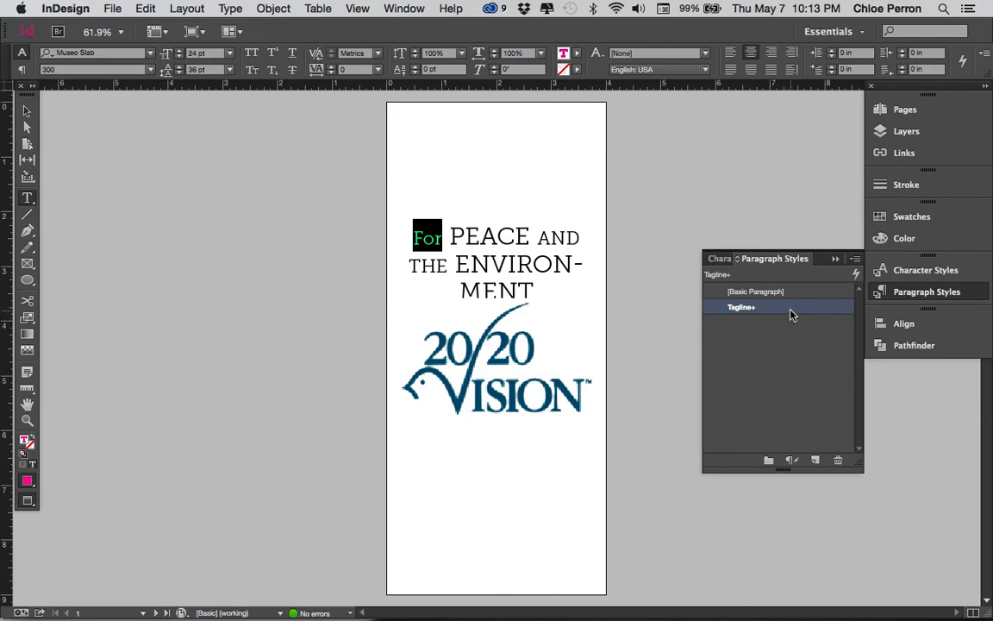
- Redefine Tagline from the headline, check the result, then undo the redefinition
mouse_move(792, 315)
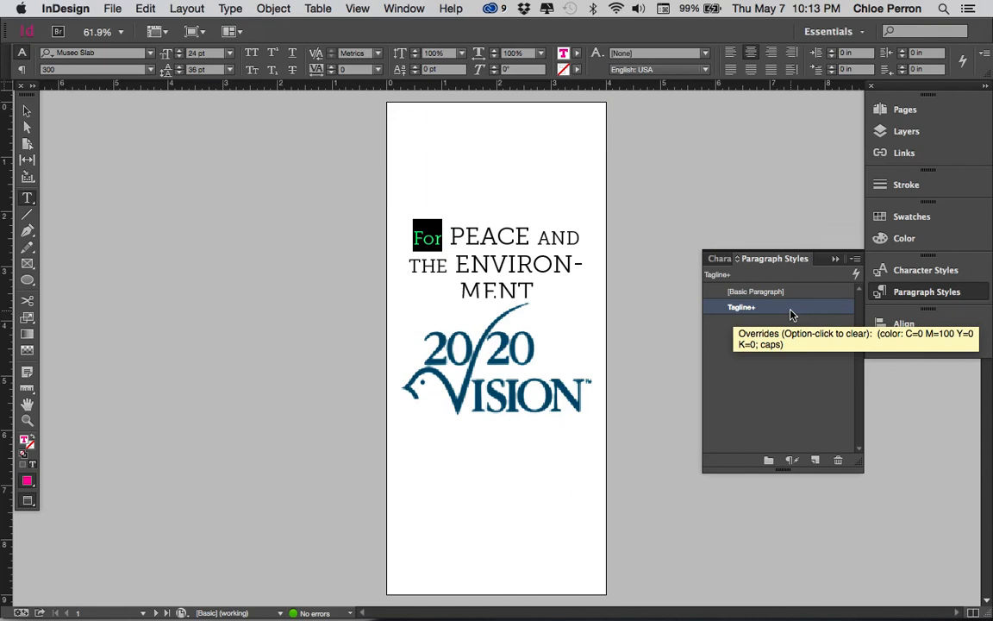
right_click(791, 313)
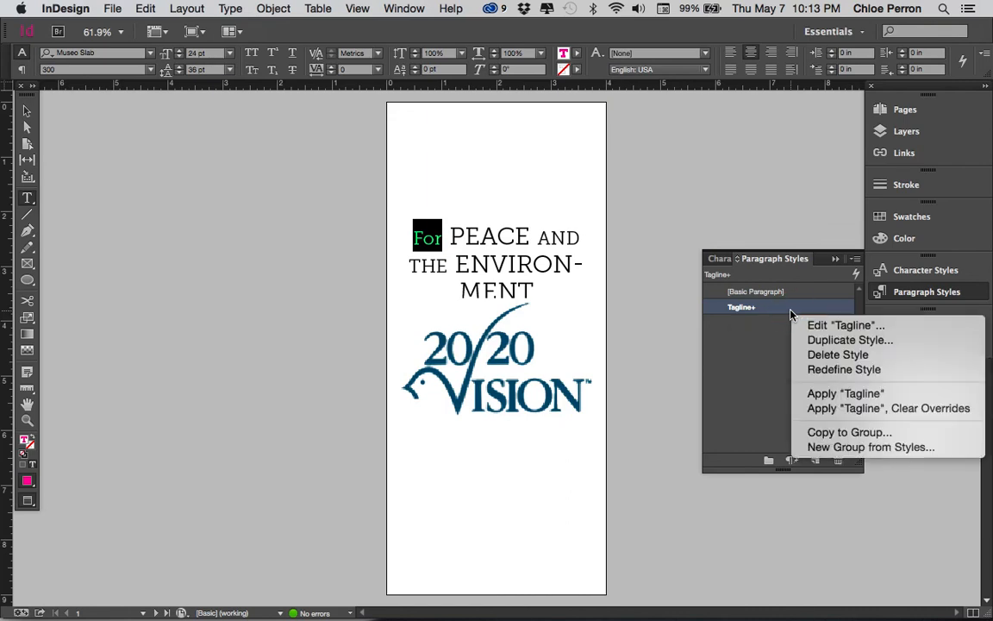
click(832, 369)
click(603, 491)
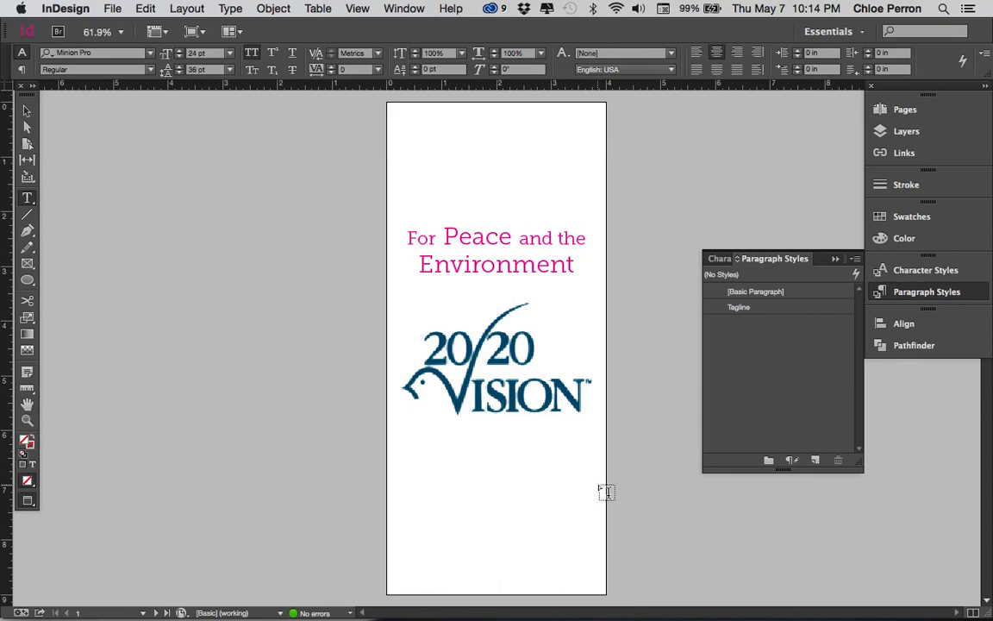
key(super+z)
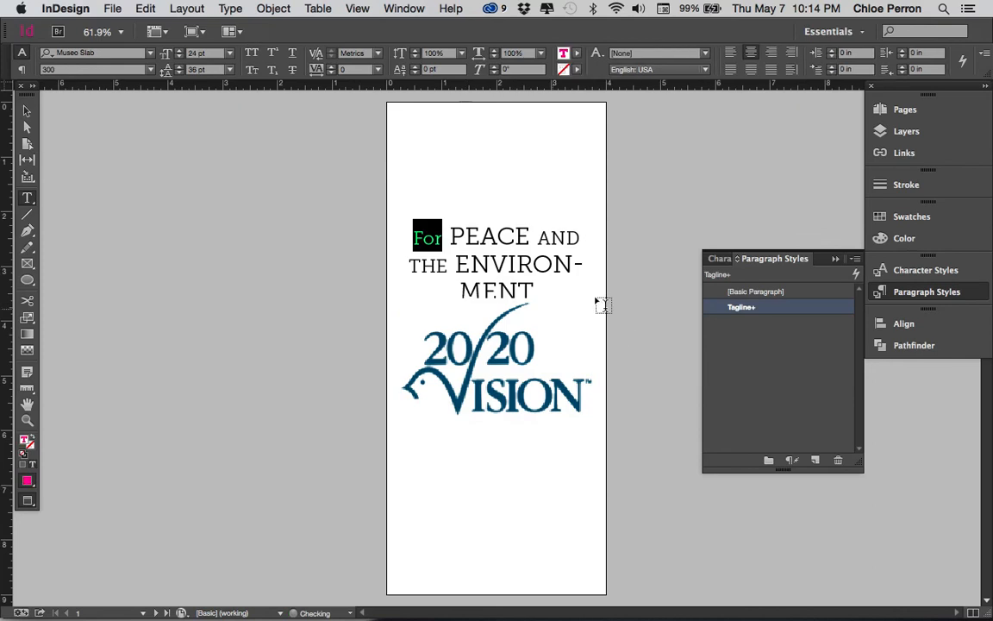
- Reapply Tagline clearing overrides, then undo back to the overridden tagline
right_click(787, 308)
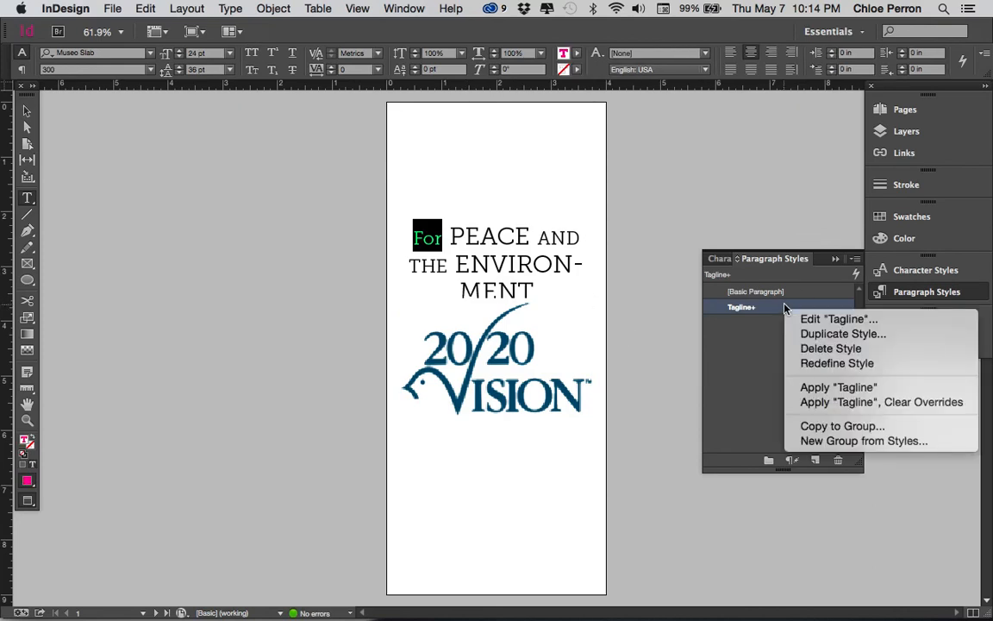
click(818, 412)
super+click(511, 179)
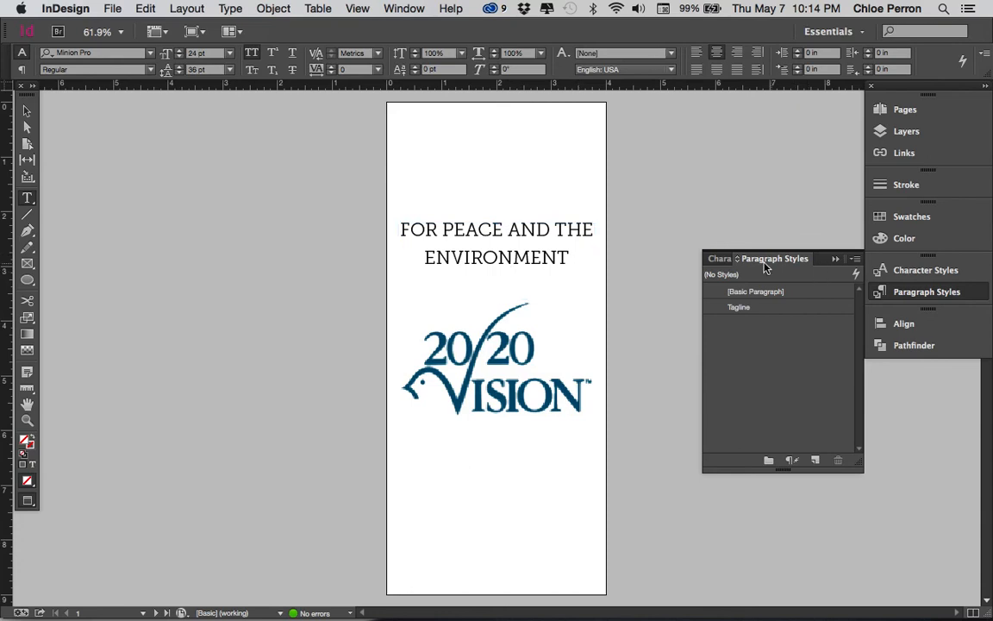
click(739, 307)
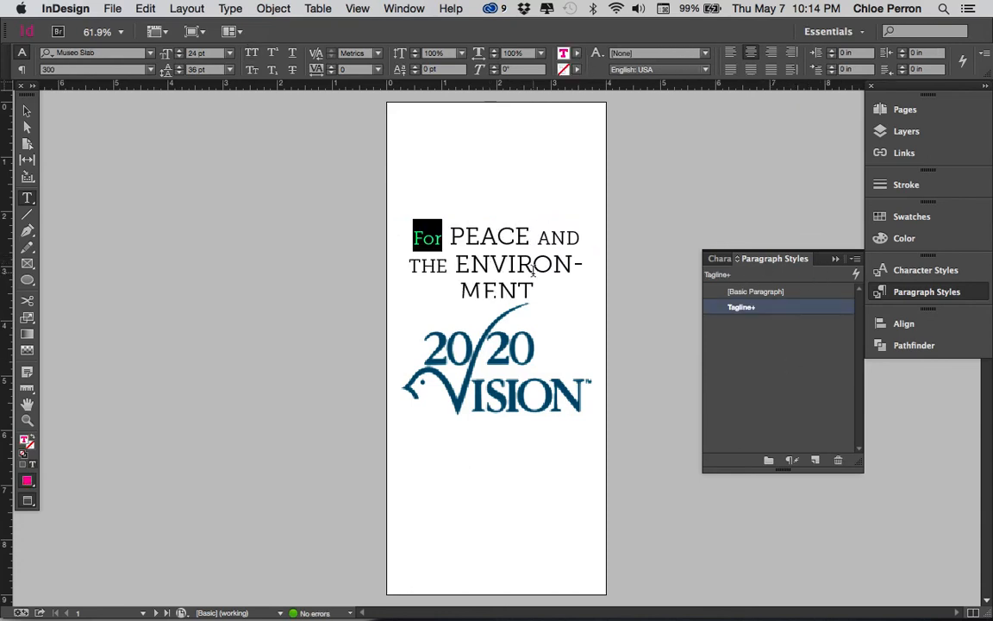
right_click(770, 308)
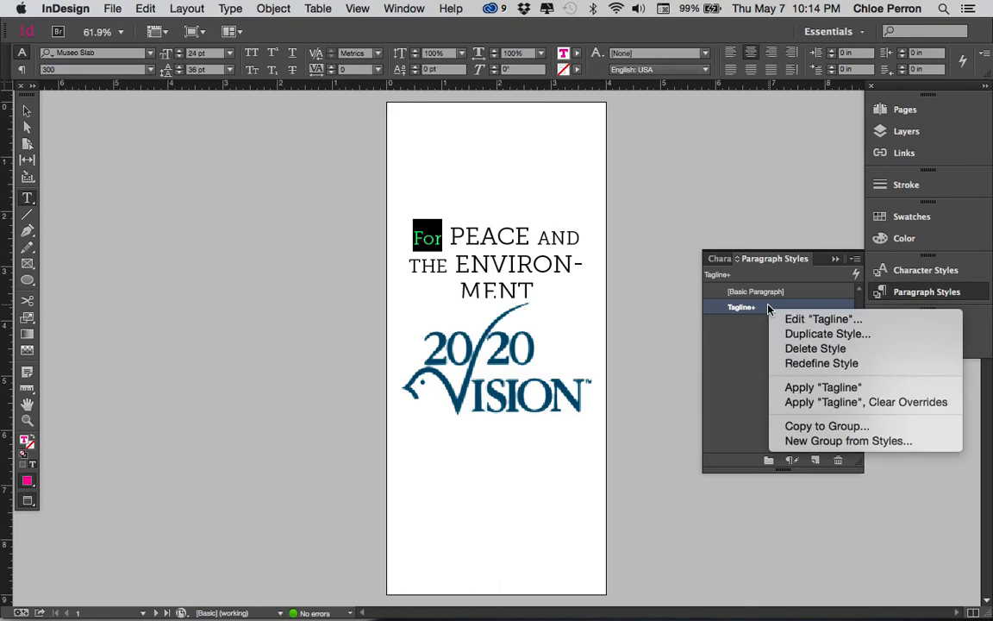
click(800, 404)
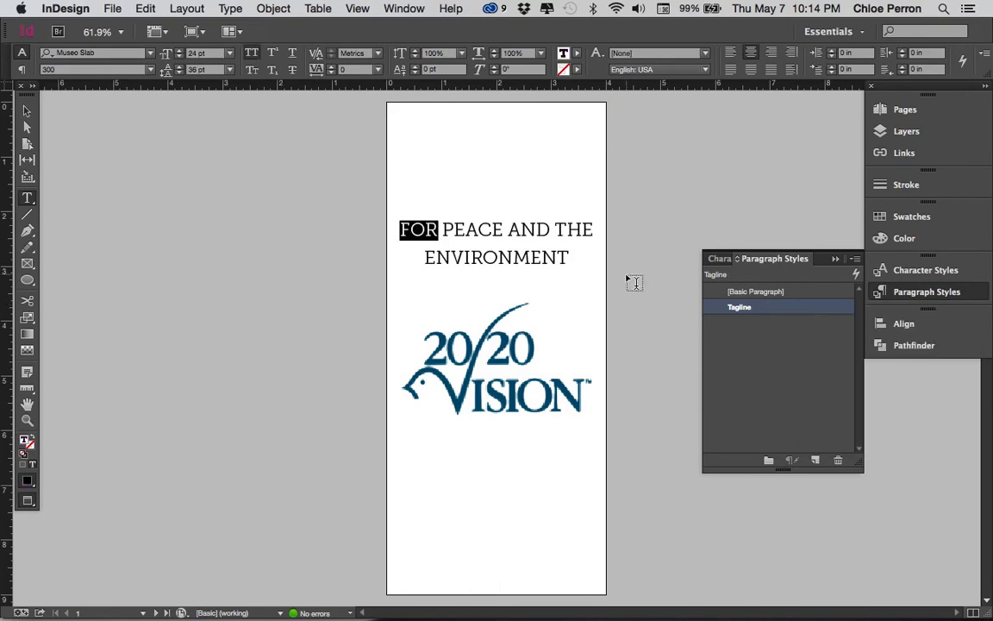
key(super+z)
- Redefine Tagline from the headline again, undo, and redefine it once more
right_click(777, 311)
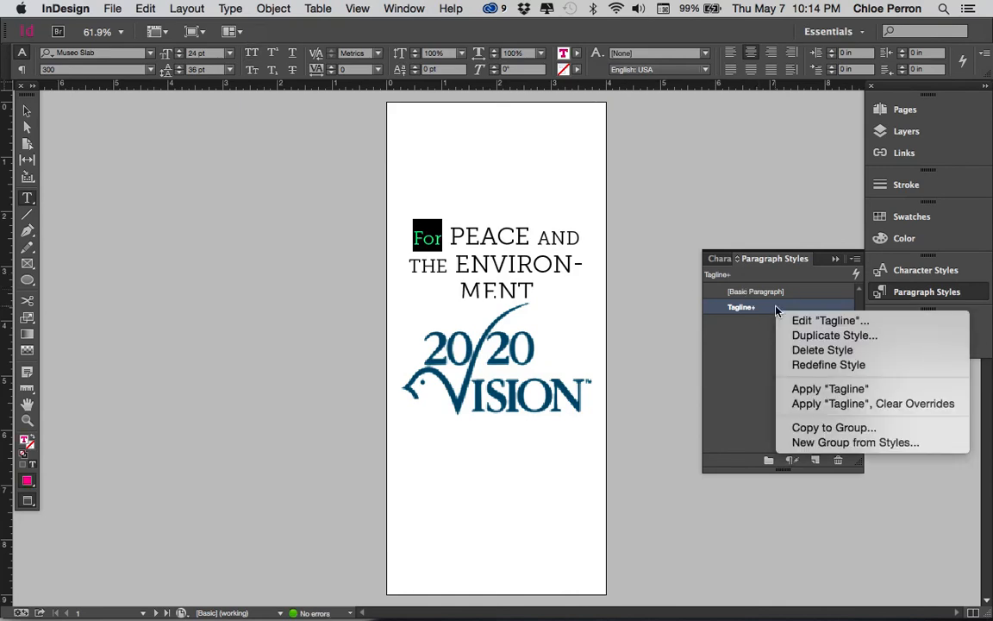
click(798, 364)
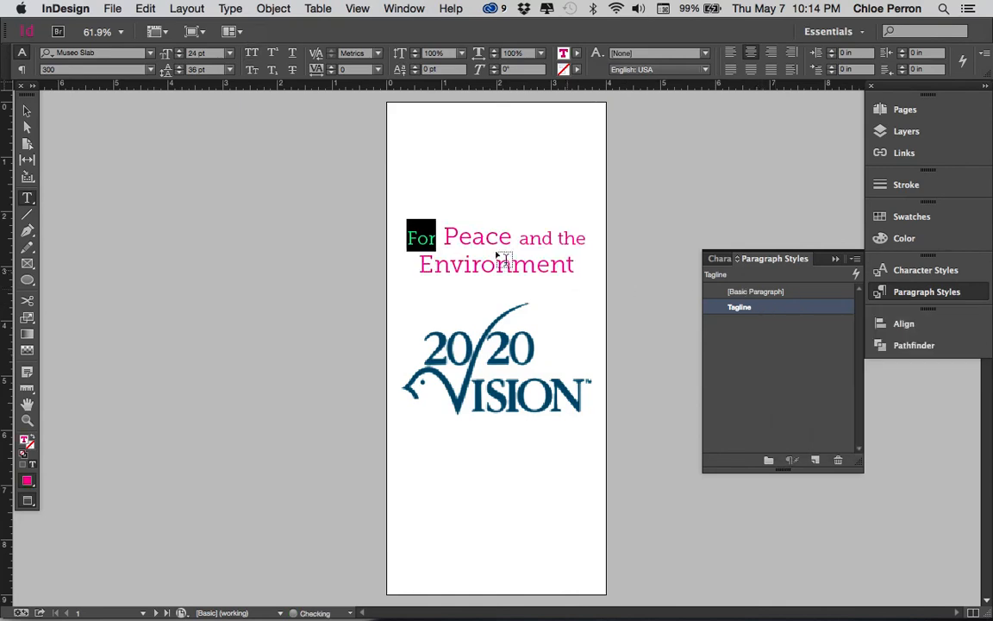
key(super+z)
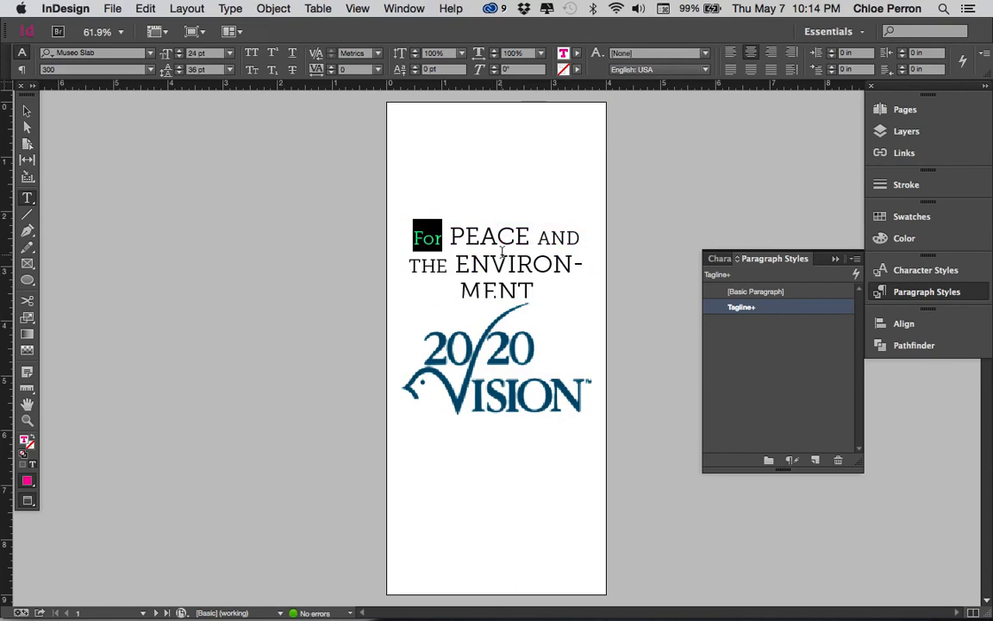
right_click(794, 311)
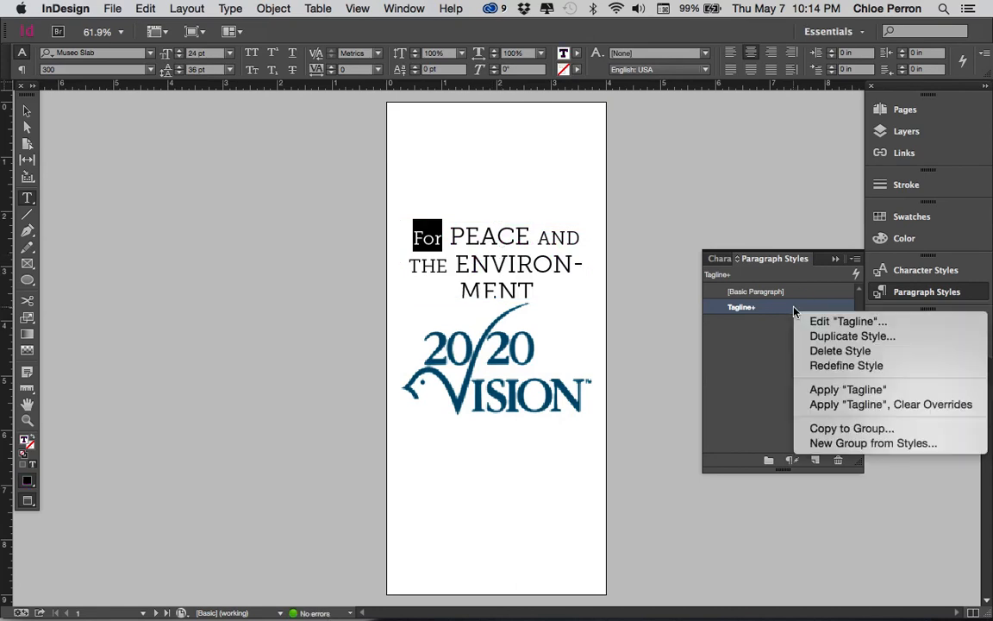
click(830, 366)
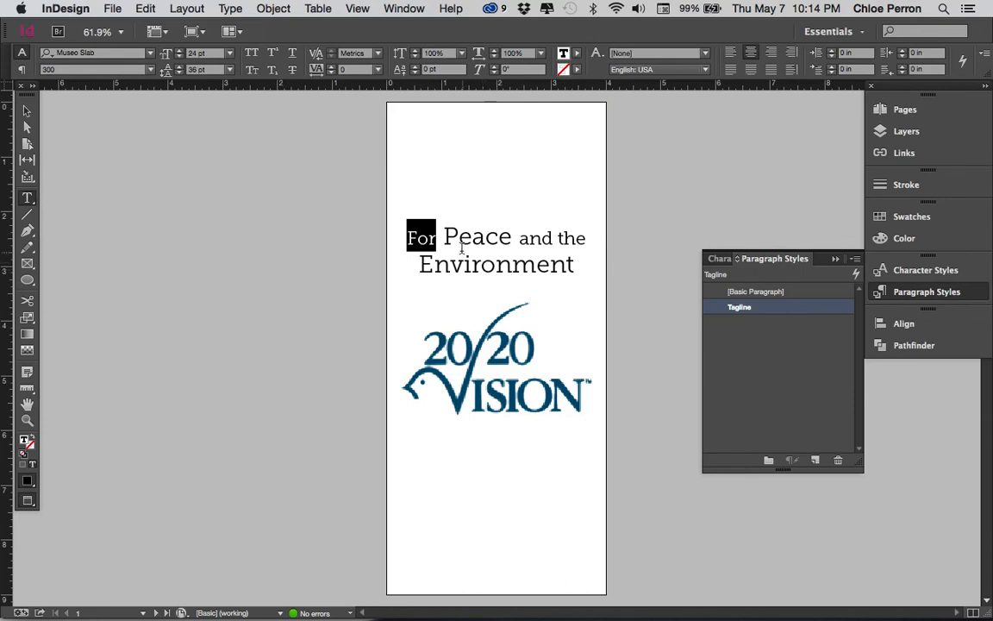
- Set the words Peace and Environment in all capitals
drag(445, 231, 516, 240)
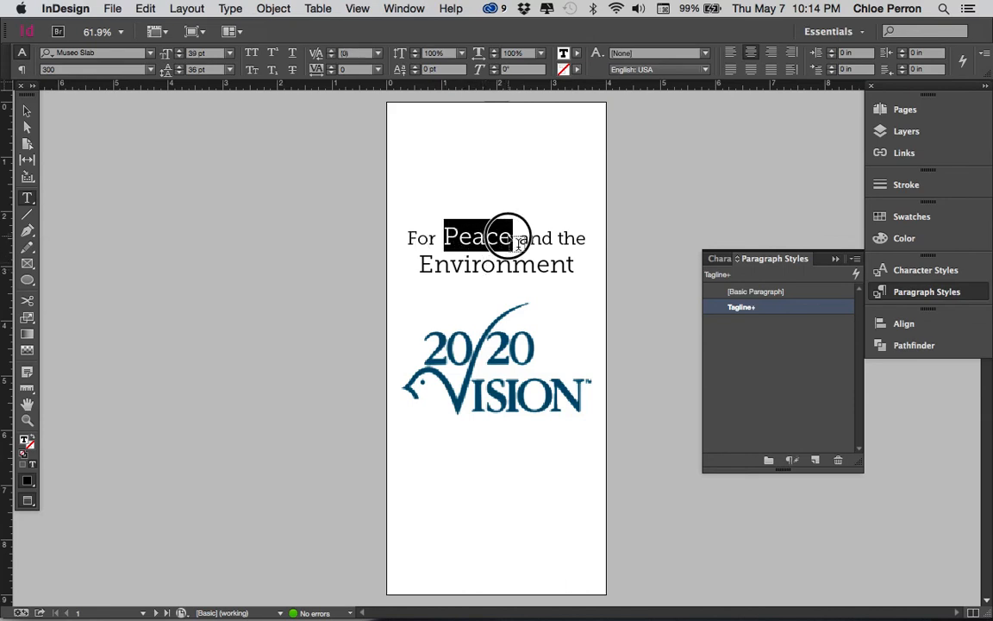
click(251, 61)
double_click(448, 264)
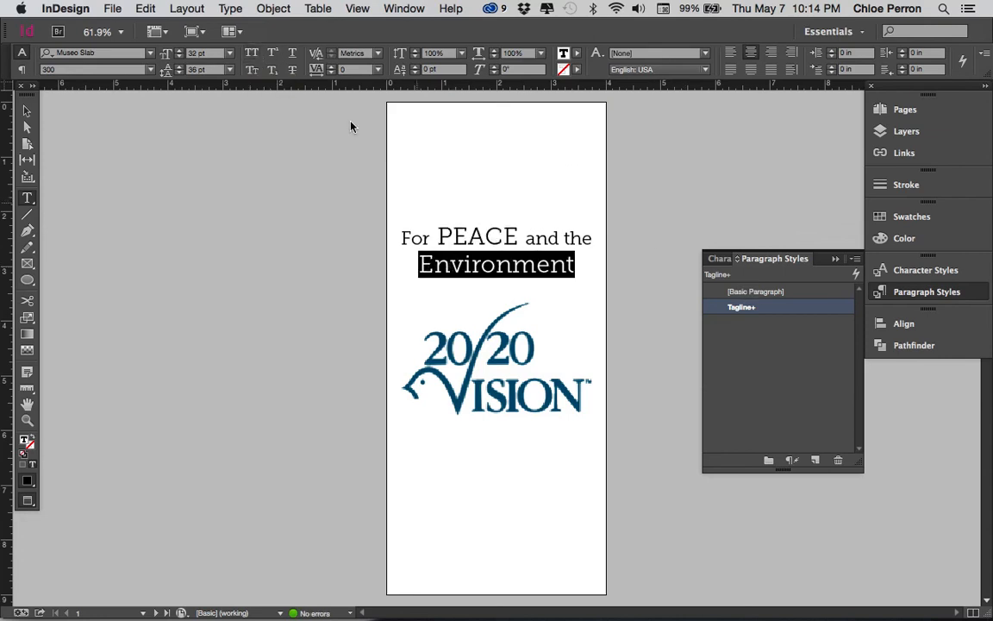
click(251, 53)
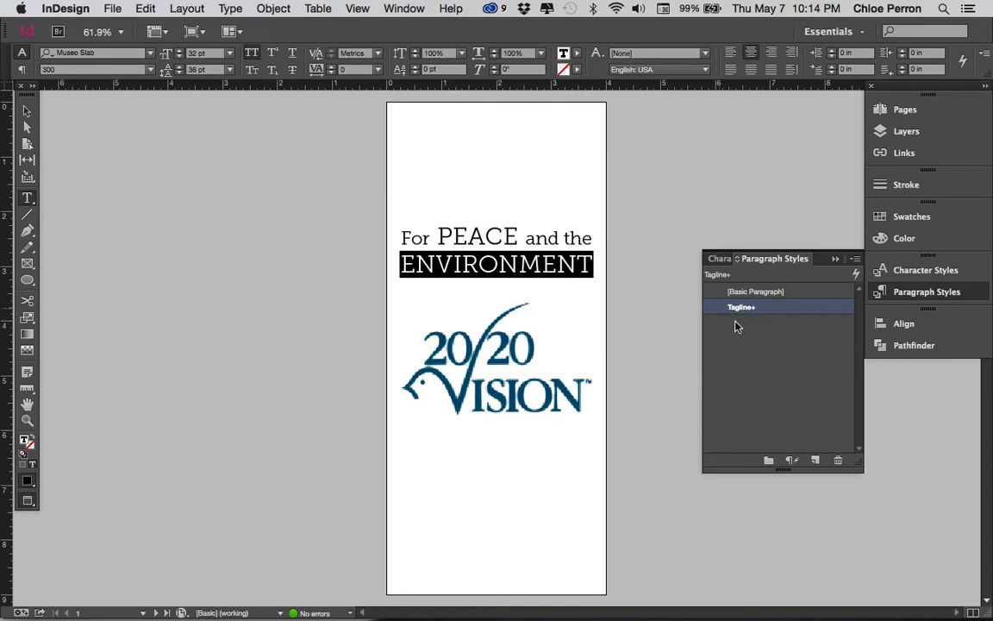
- Change ENVIRONMENT's font style to 300 Italic after trying 700 Italic
click(713, 259)
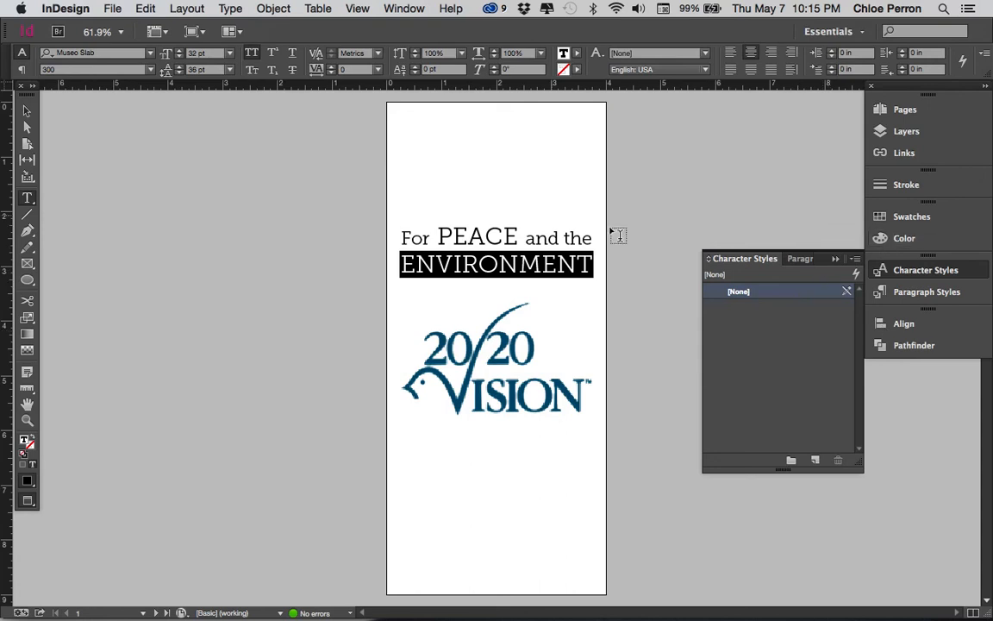
click(151, 69)
click(118, 131)
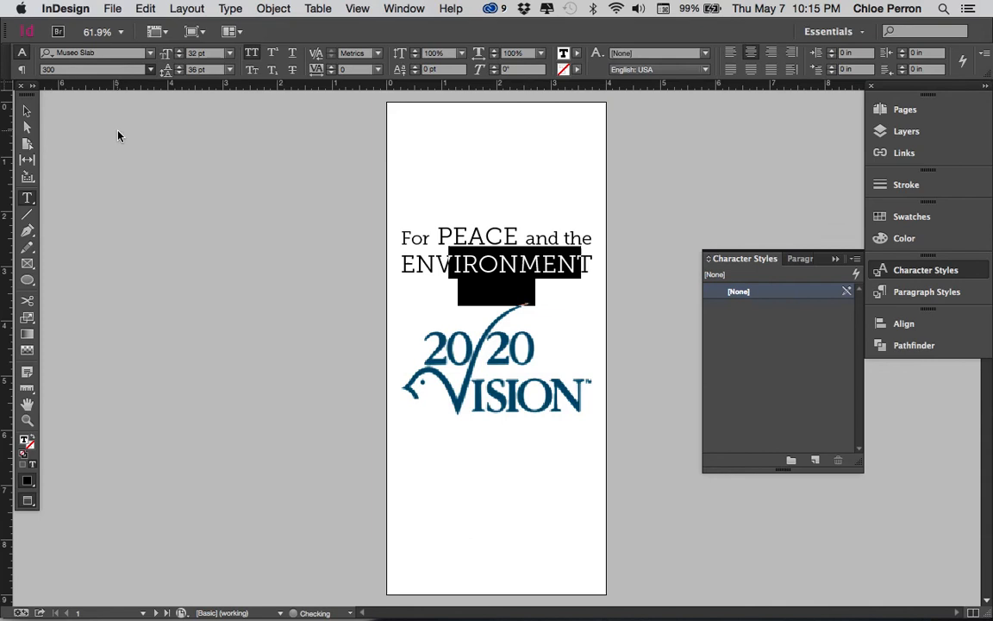
click(149, 71)
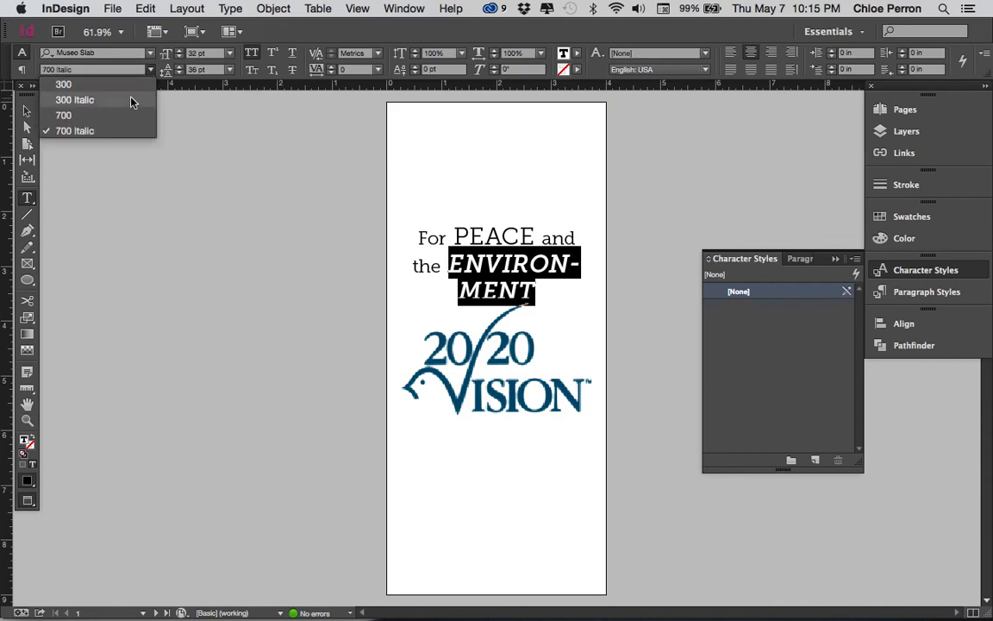
click(120, 100)
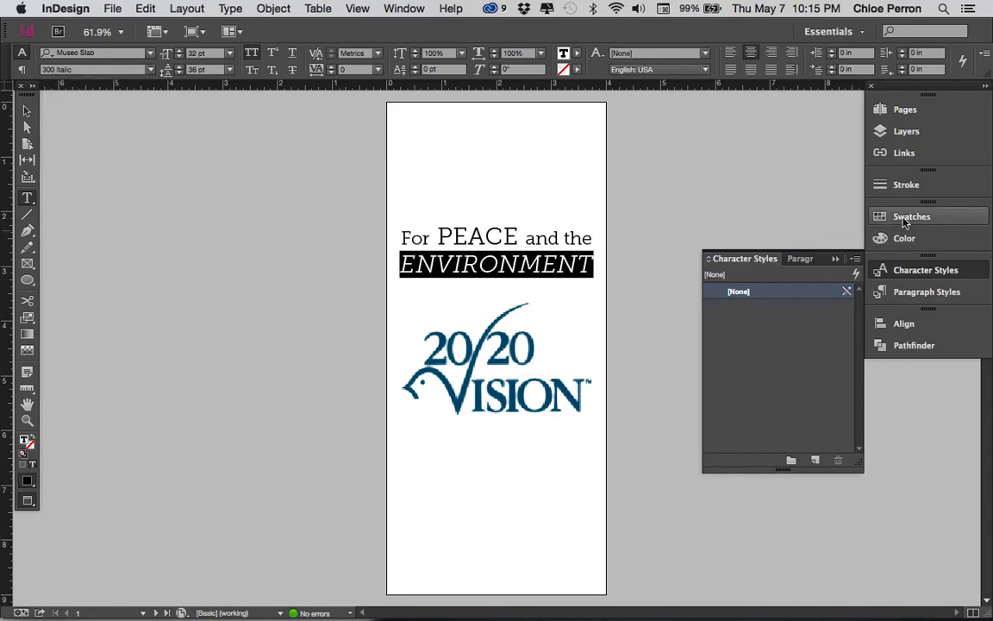
- Colour ENVIRONMENT yellow with the C=0 M=0 Y=100 K=0 swatch
click(910, 217)
click(741, 348)
click(741, 333)
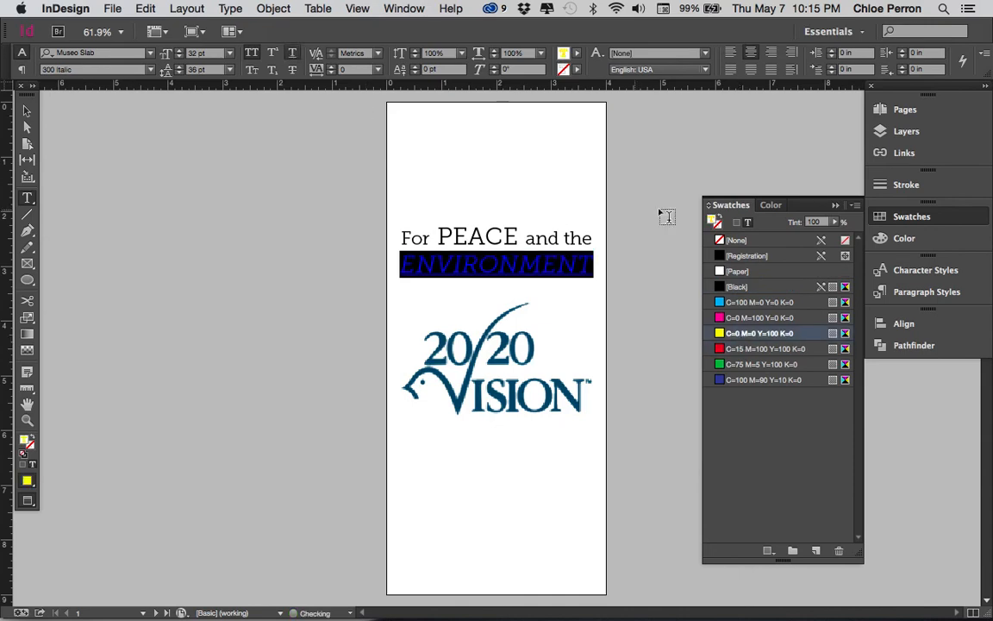
click(938, 273)
click(927, 295)
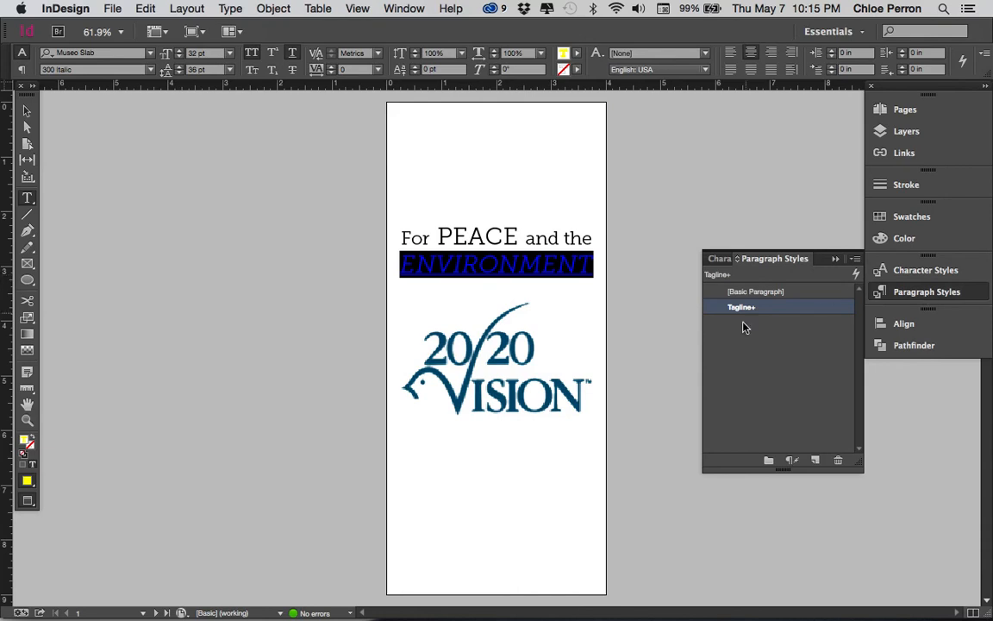
click(881, 272)
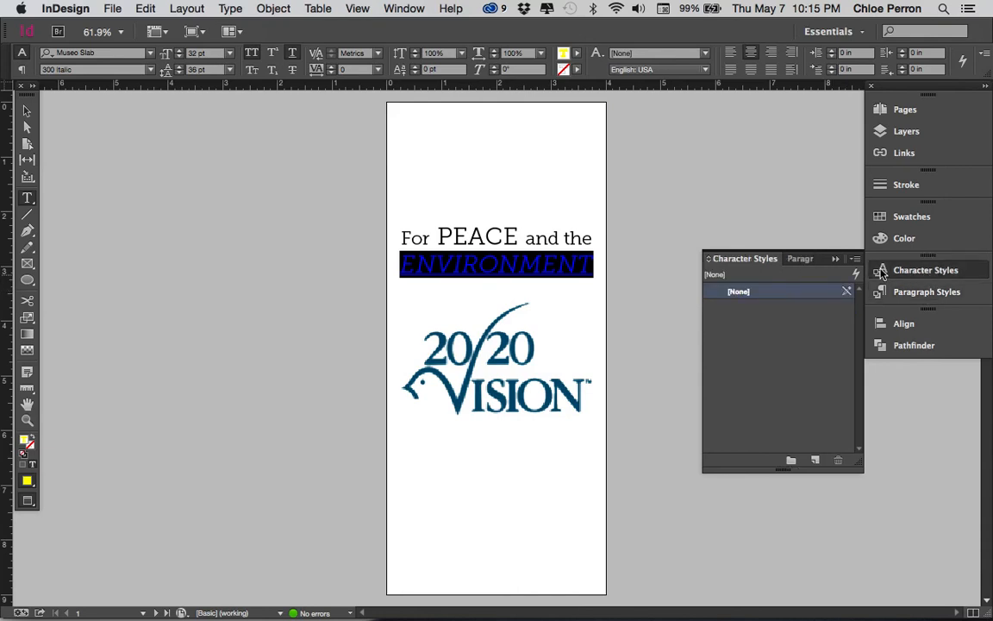
- Create the Tagline Highlight character style from ENVIRONMENT and apply it there
click(855, 259)
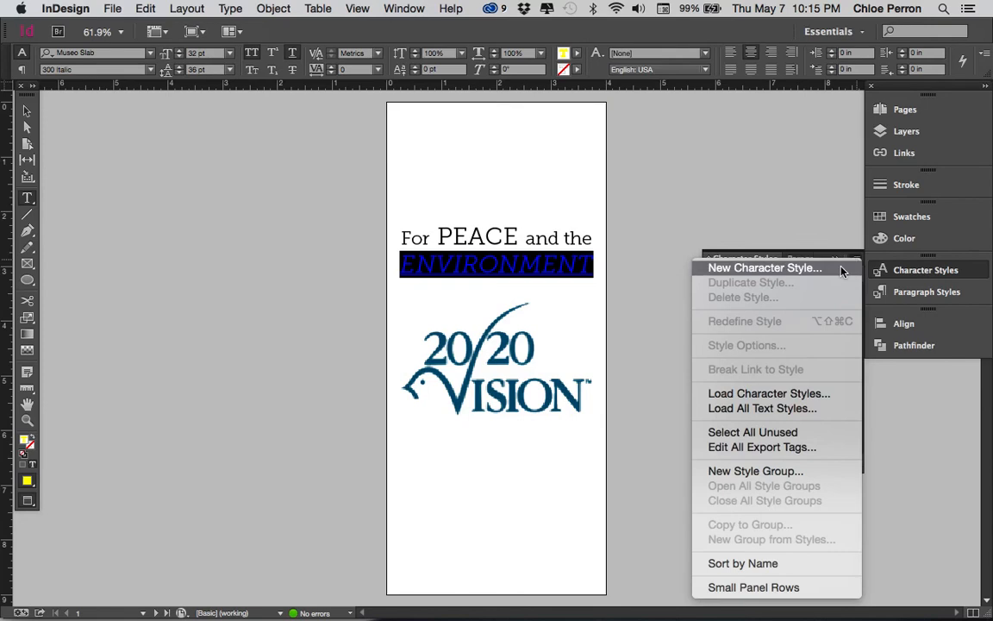
click(843, 269)
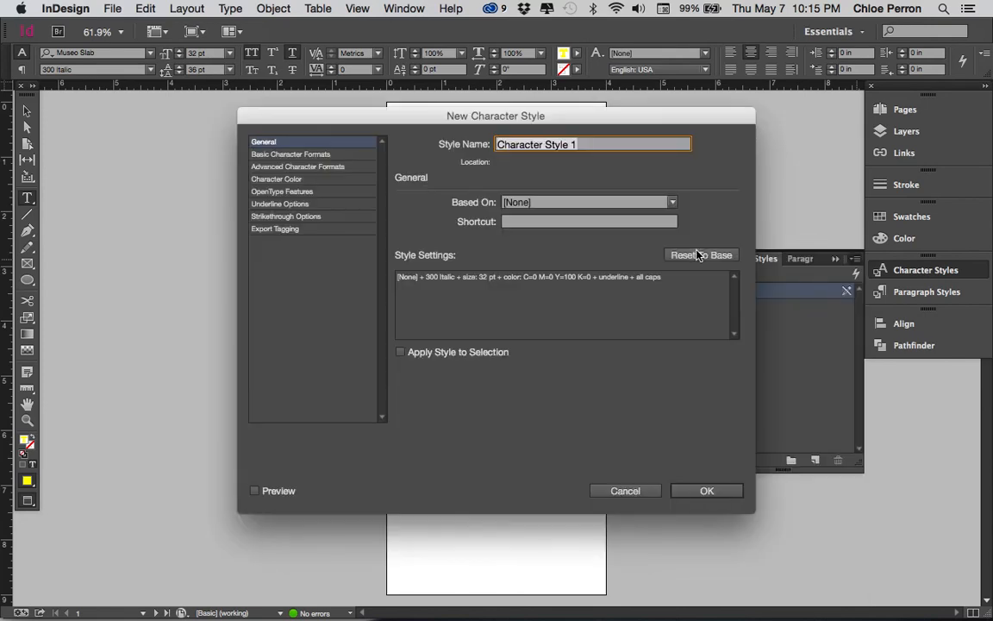
text(Tagline H)
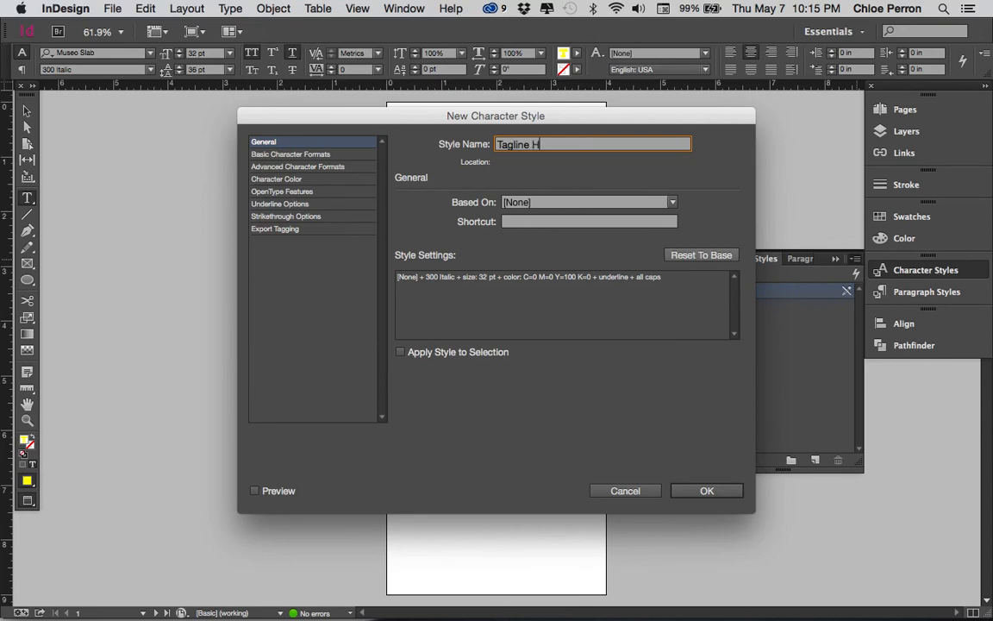
text(ighlight)
key(Return)
click(768, 307)
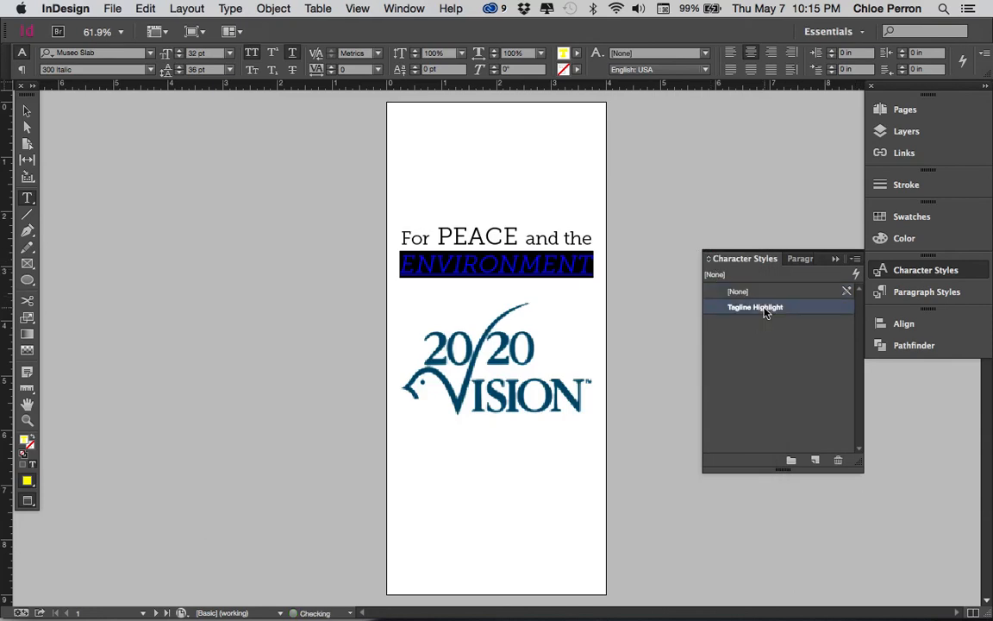
- Apply Tagline Highlight to the word PEACE
click(797, 258)
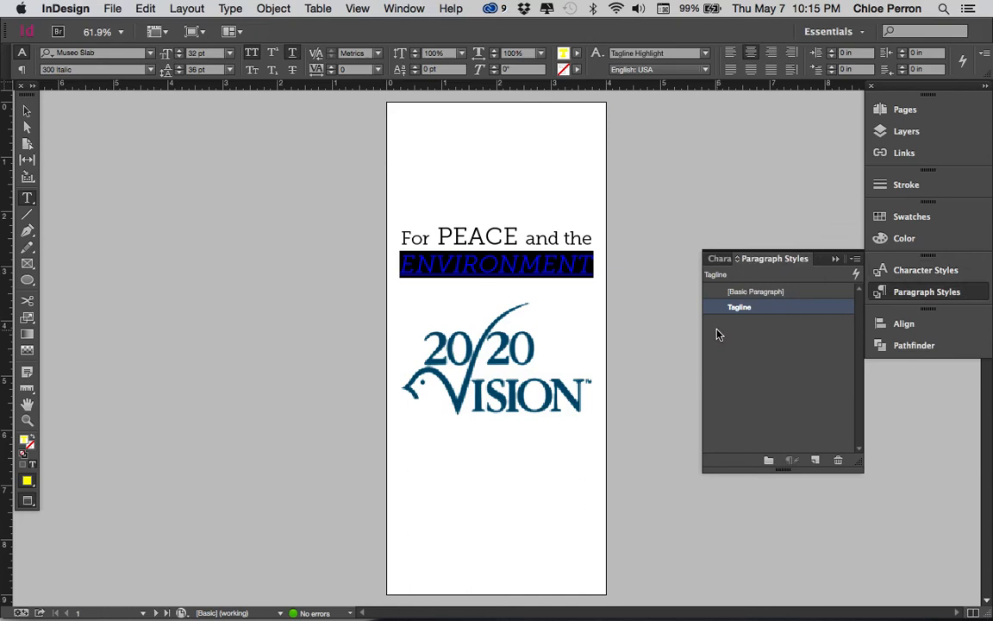
click(473, 218)
drag(518, 237, 438, 237)
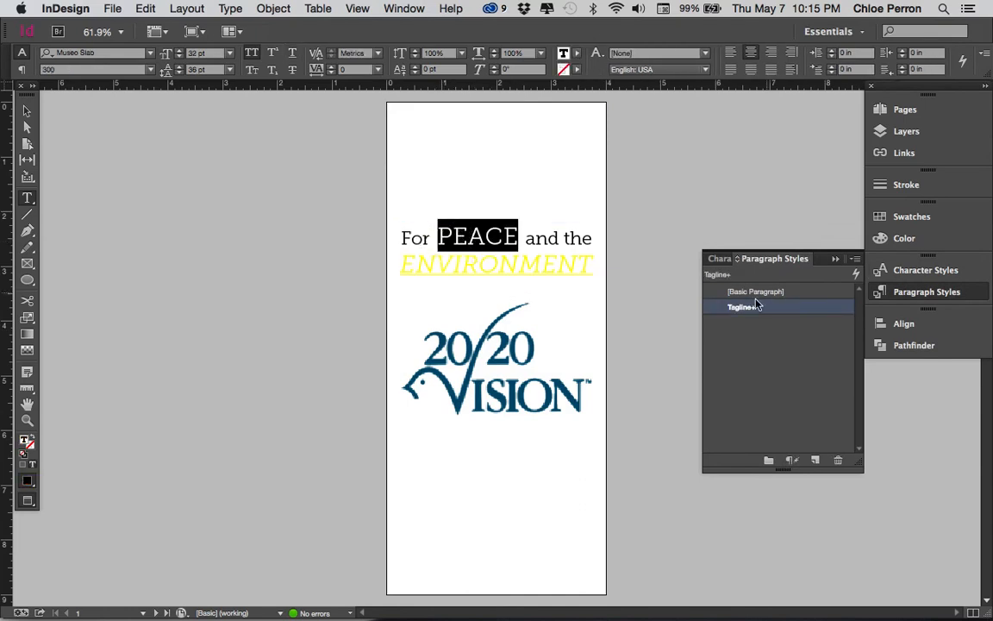
click(721, 260)
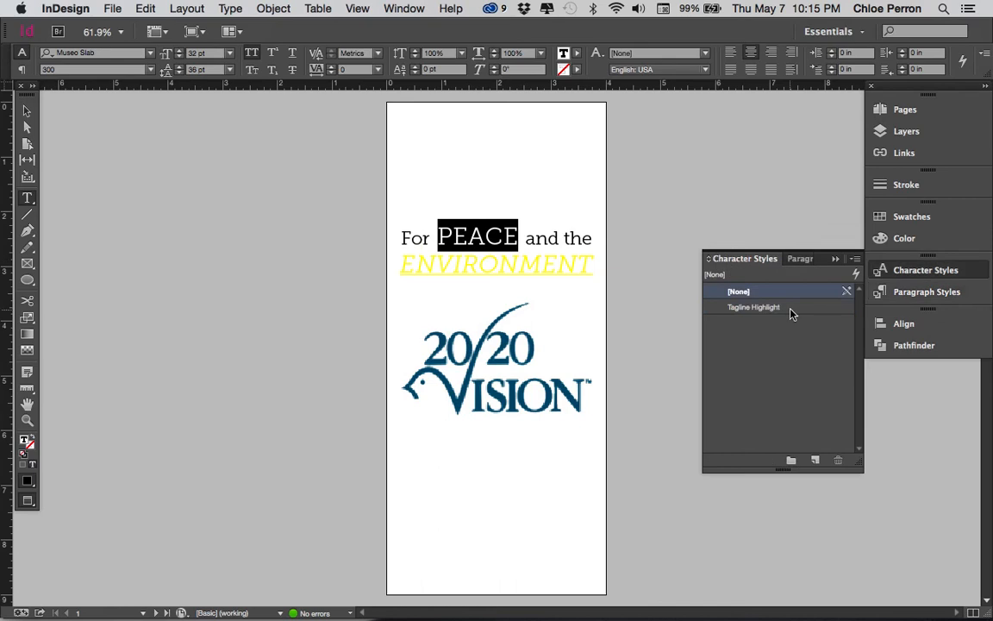
click(790, 308)
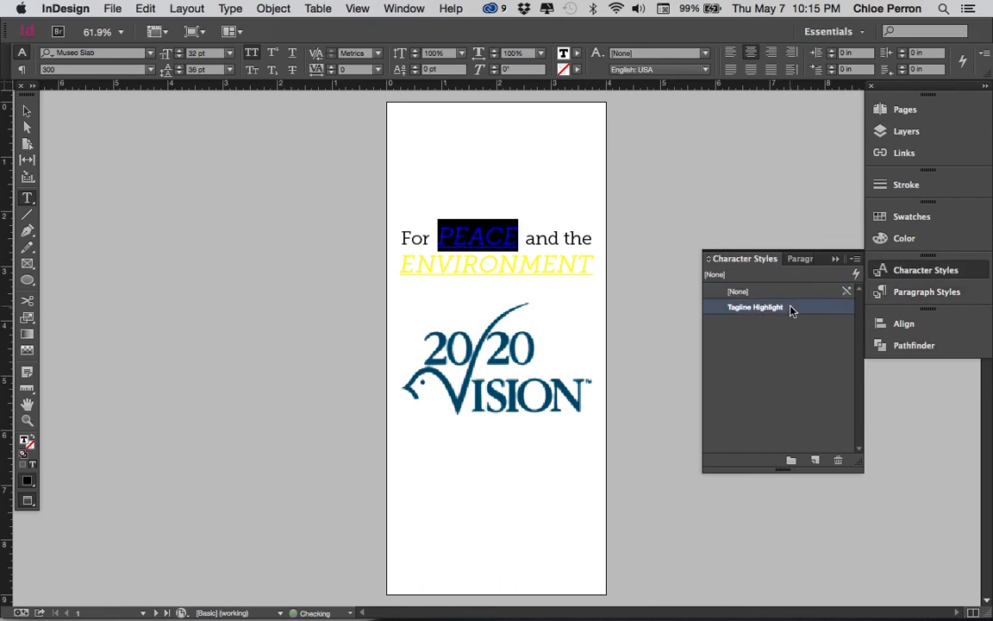
- Colour PEACE with the [Black] swatch
click(801, 259)
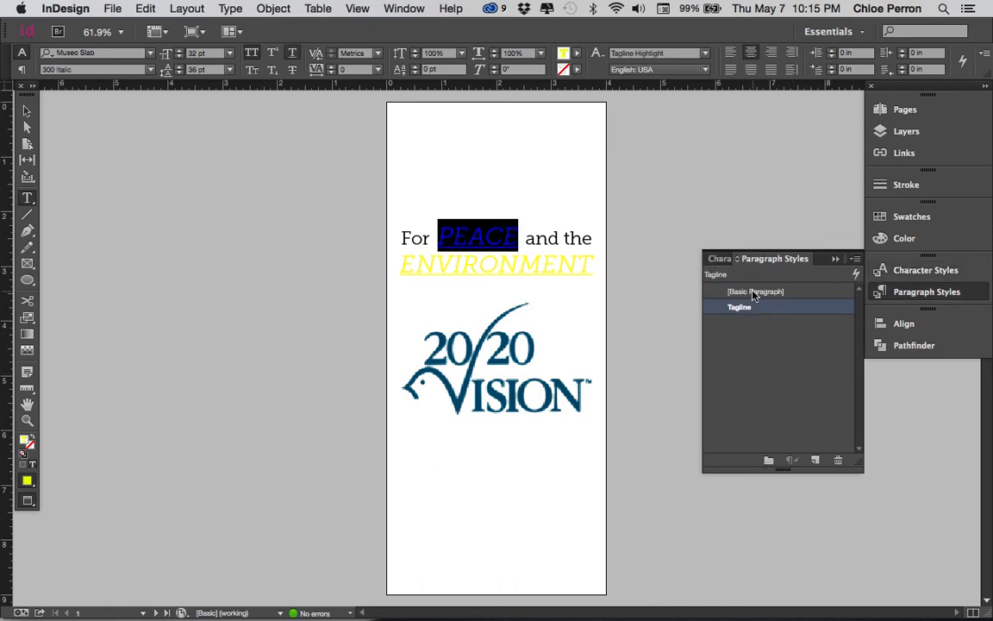
click(542, 172)
drag(437, 234, 515, 238)
click(912, 217)
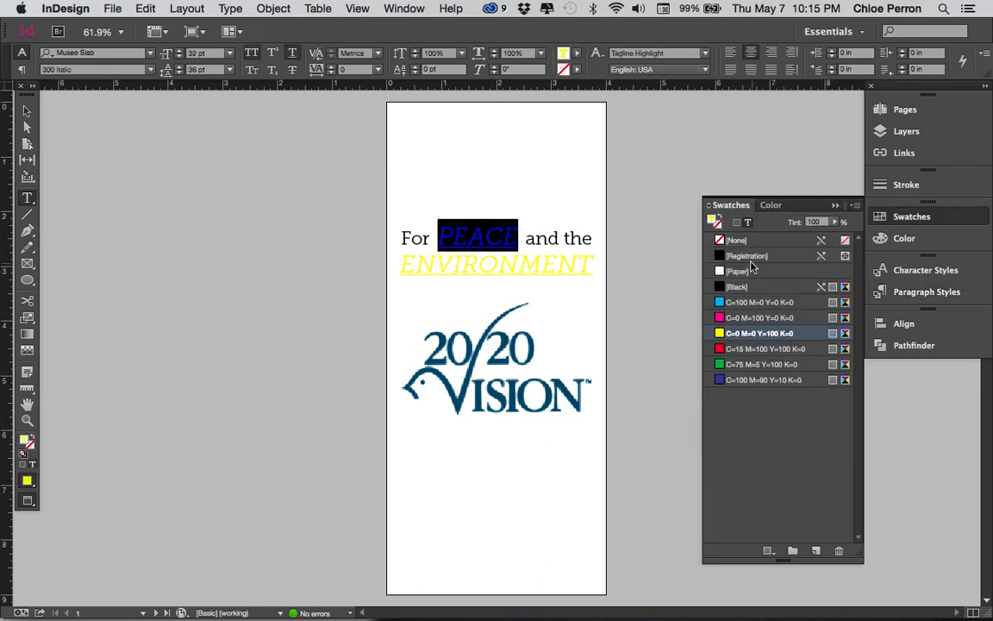
click(741, 287)
- Set PEACE's font style to upright 300 after trying the bold weight
double_click(537, 261)
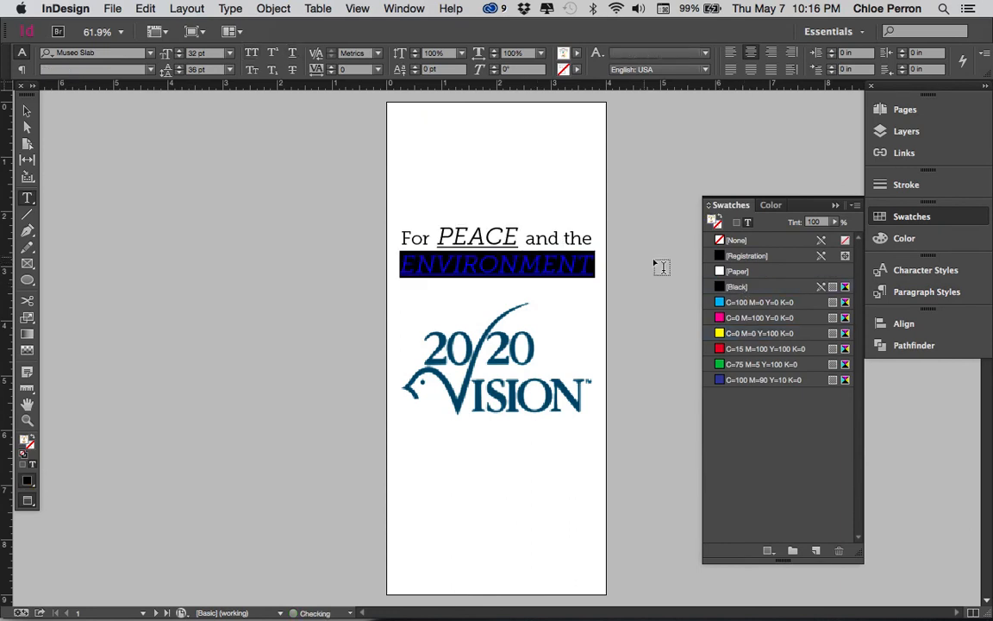
drag(515, 238, 426, 234)
click(151, 68)
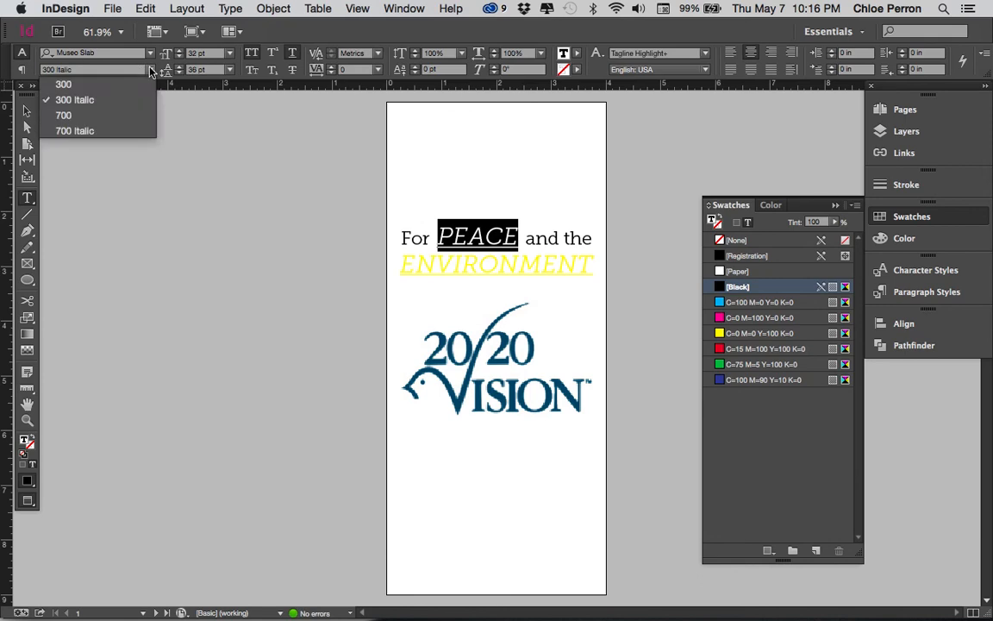
click(121, 114)
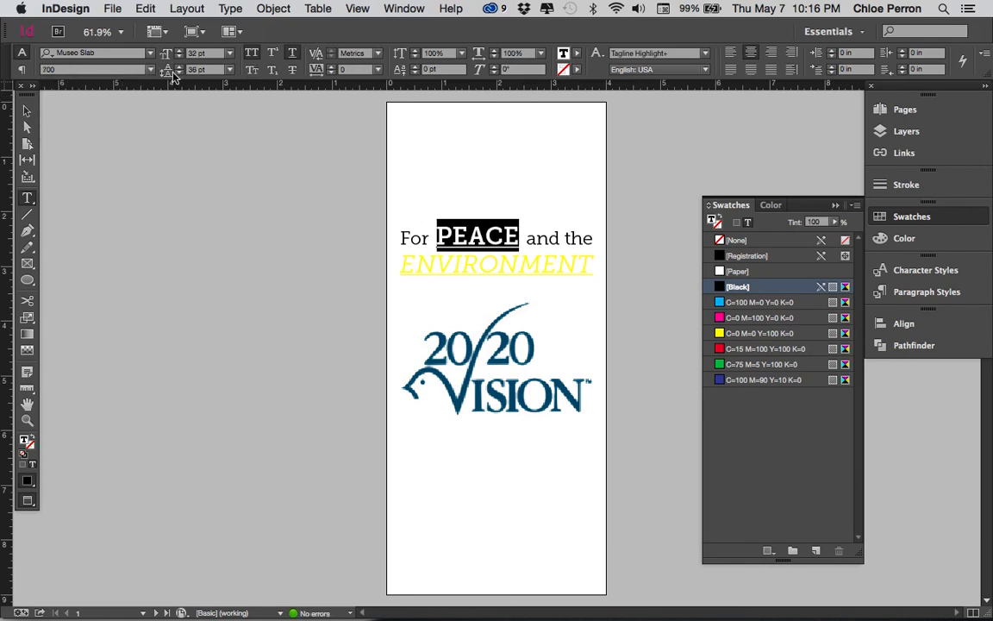
click(149, 71)
click(122, 82)
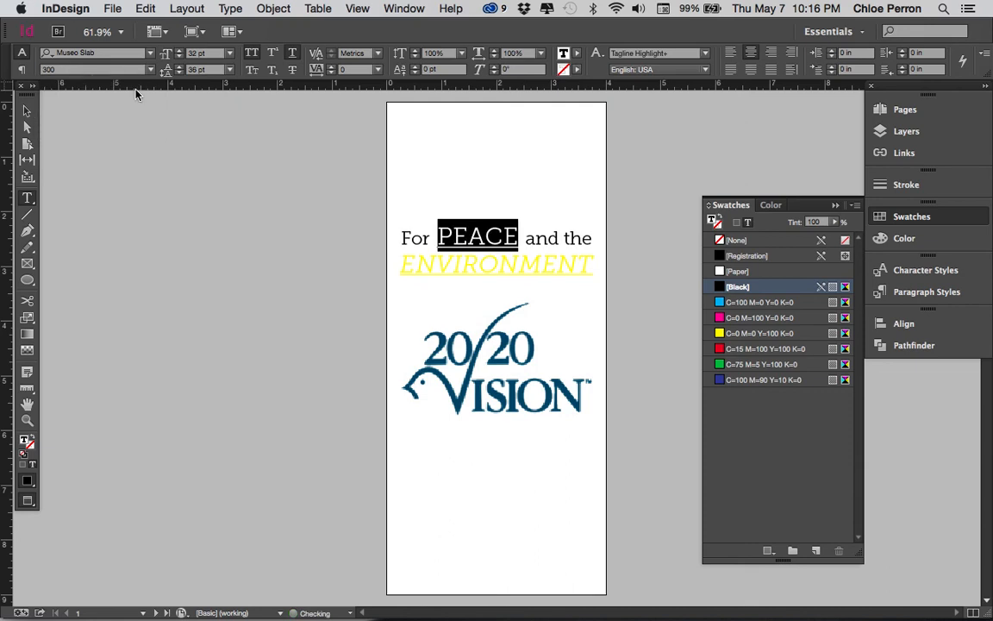
click(523, 173)
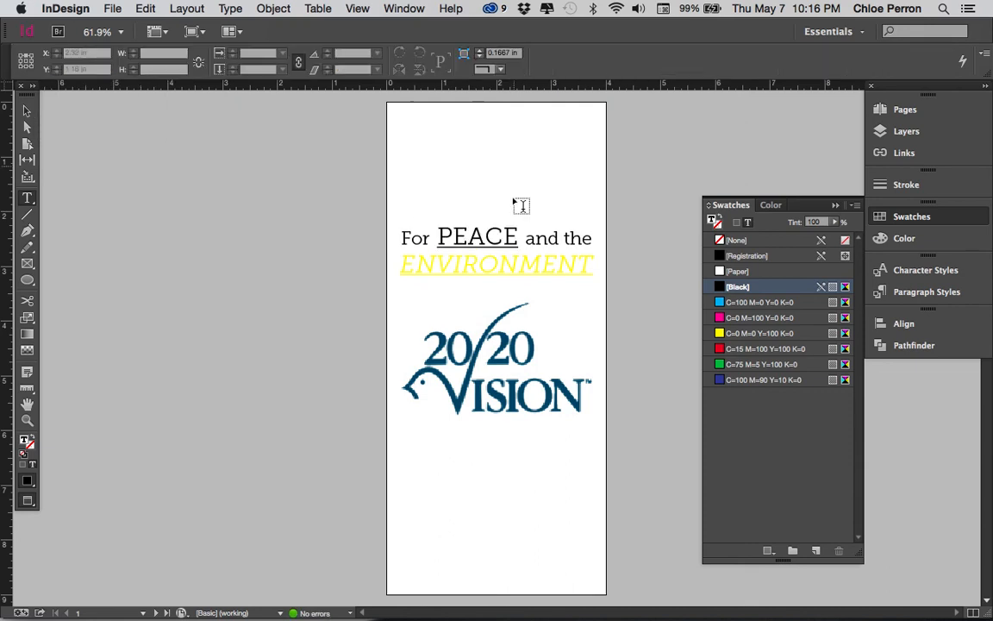
- Inspect the character style overrides on PEACE and ENVIRONMENT, ending with PEACE selected
click(501, 231)
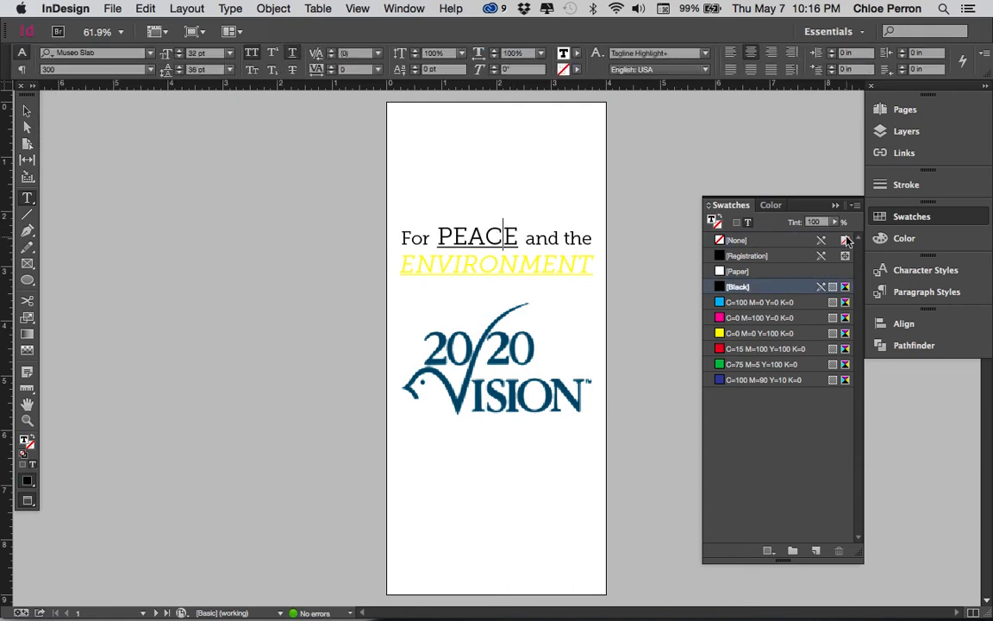
click(900, 295)
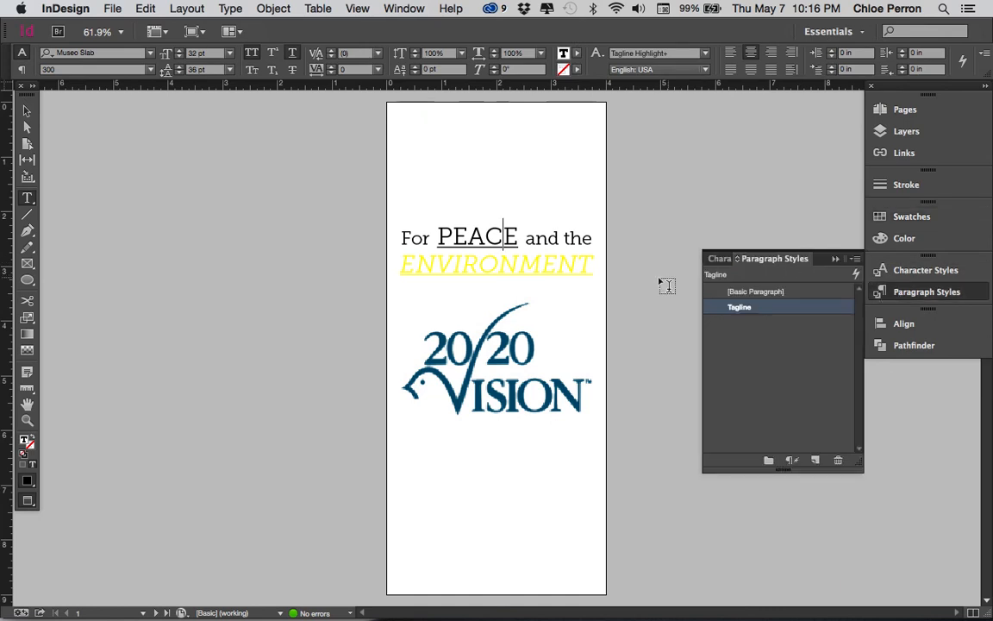
click(718, 259)
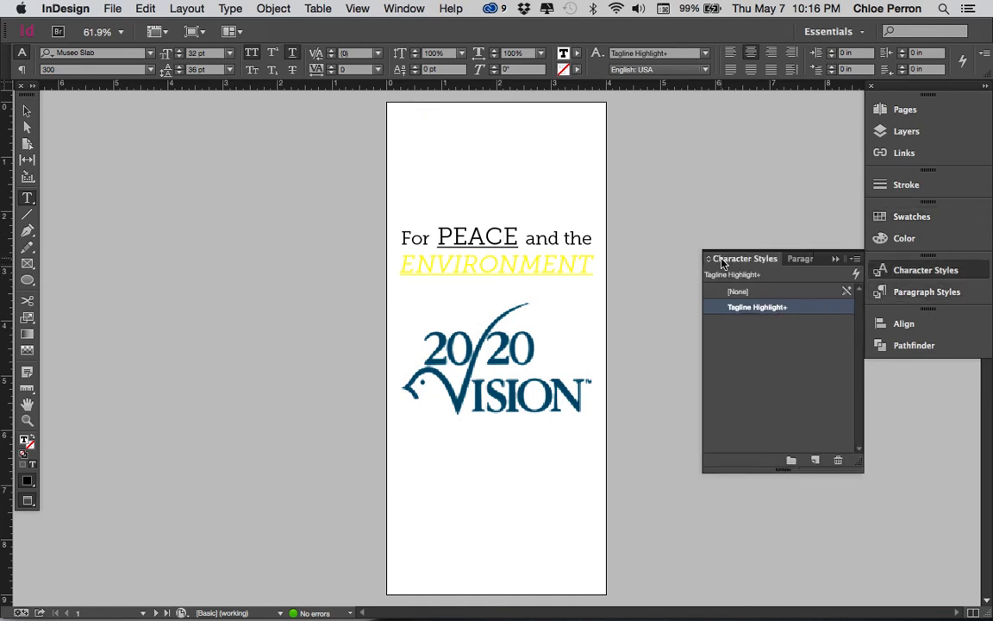
drag(479, 265, 502, 265)
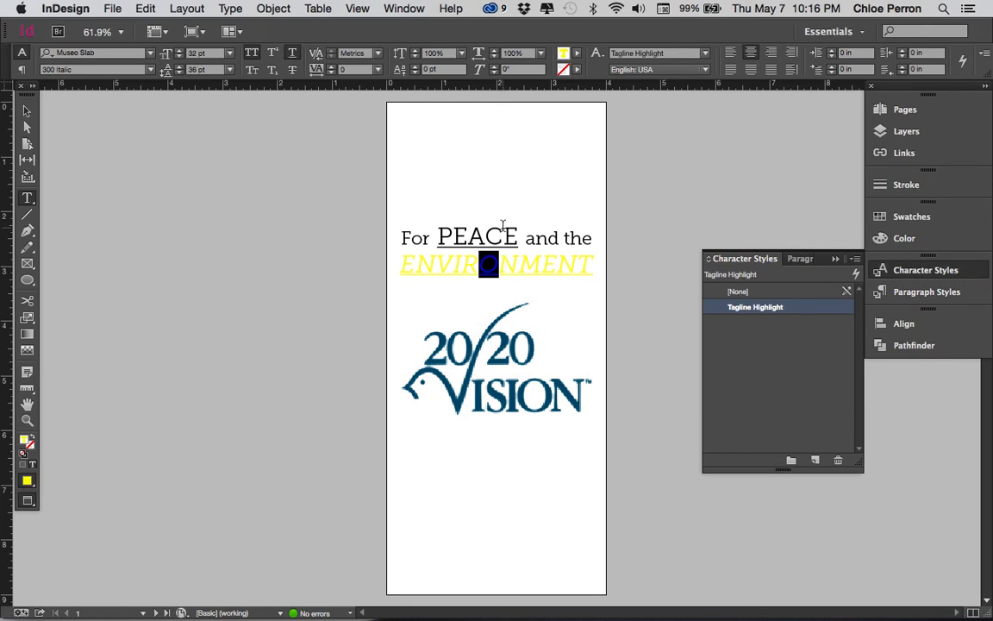
drag(520, 265, 557, 265)
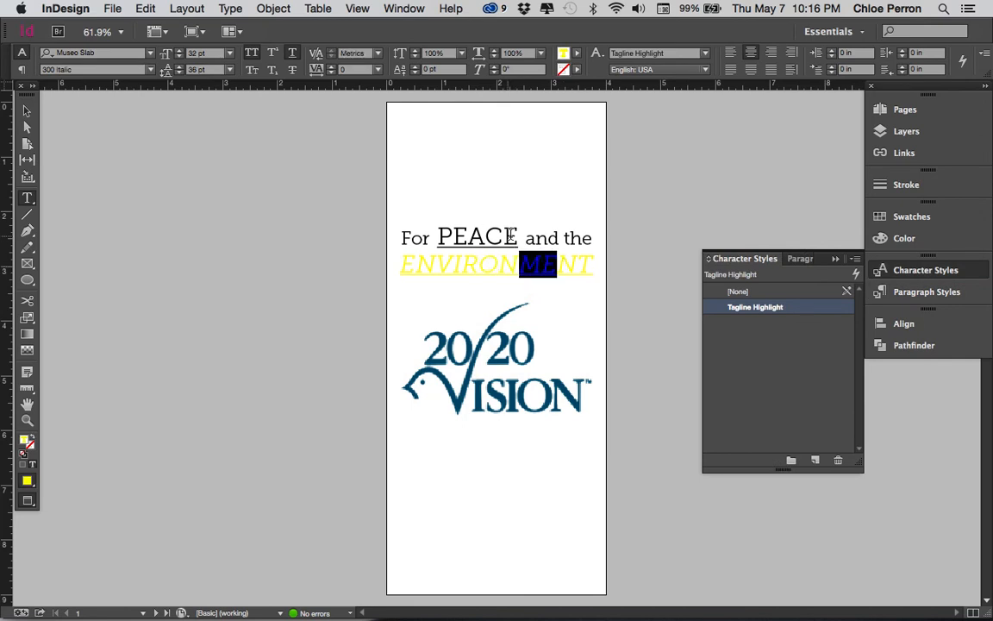
drag(468, 238, 519, 240)
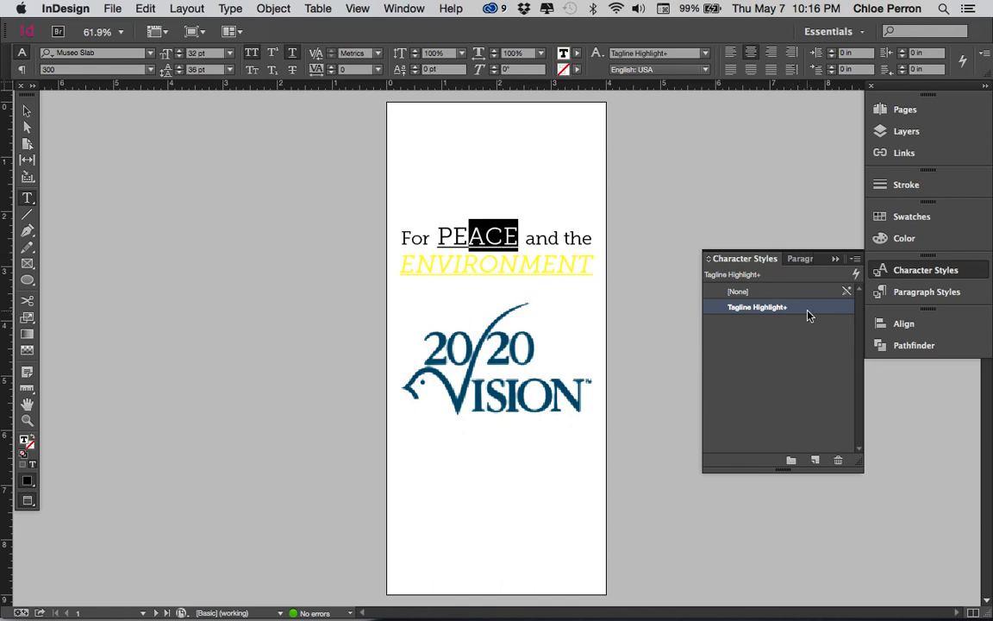
mouse_move(808, 316)
drag(516, 233, 519, 266)
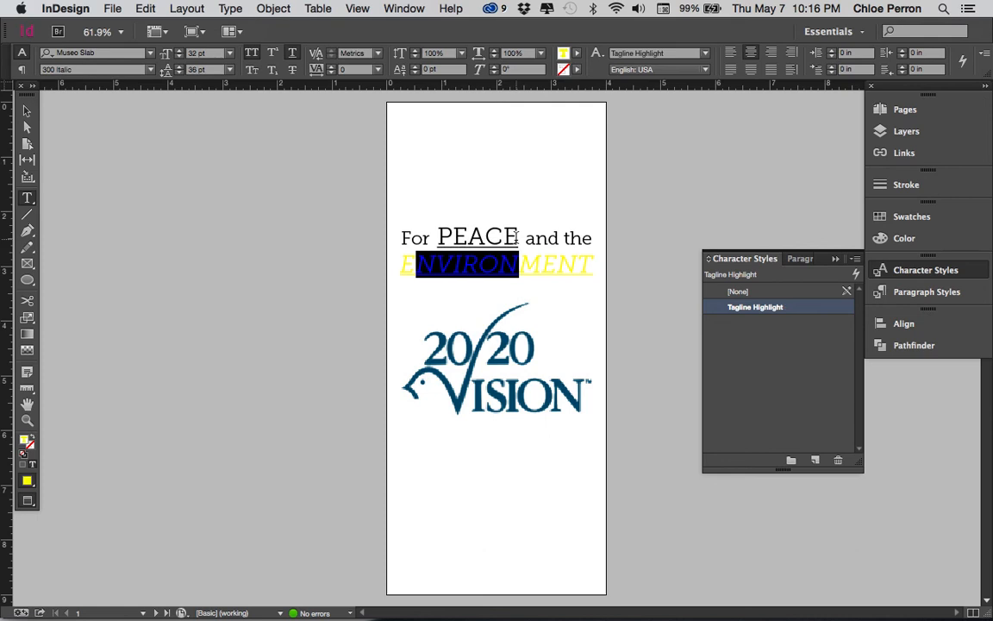
click(509, 235)
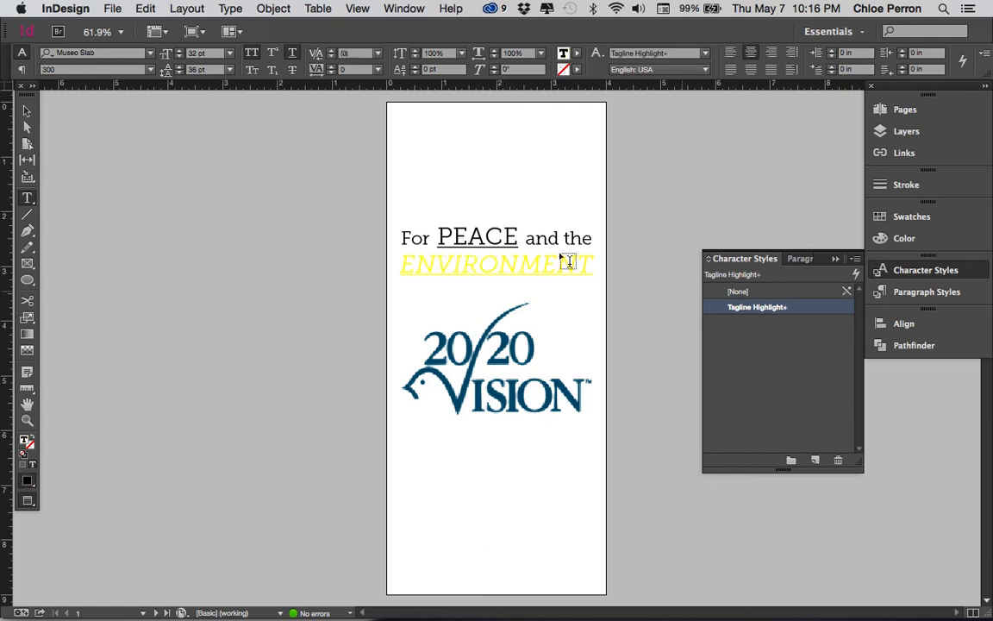
- Redefine Tagline Highlight from PEACE's formatting, then undo it
right_click(799, 313)
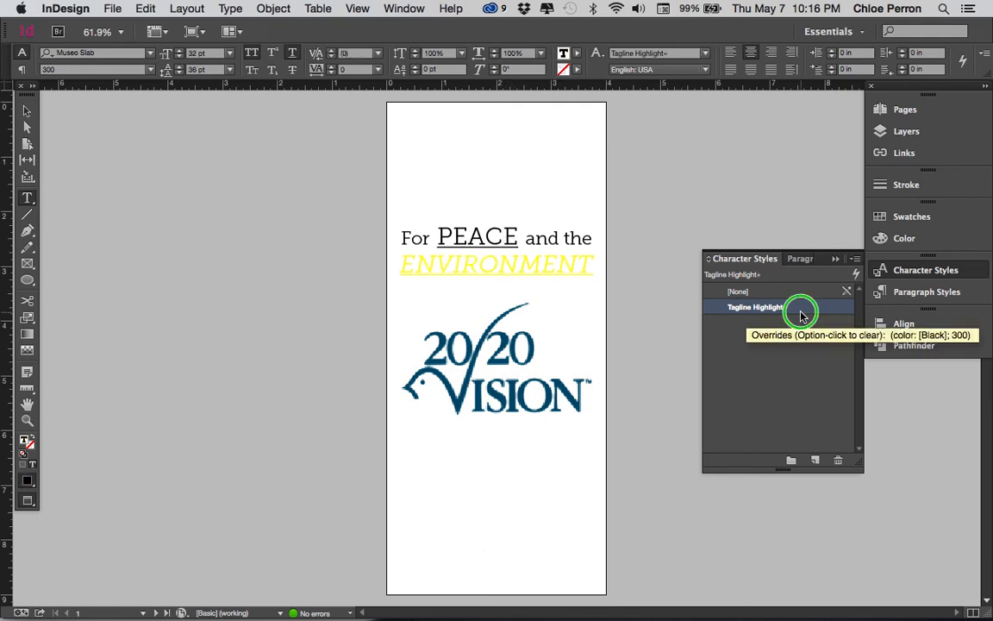
click(824, 372)
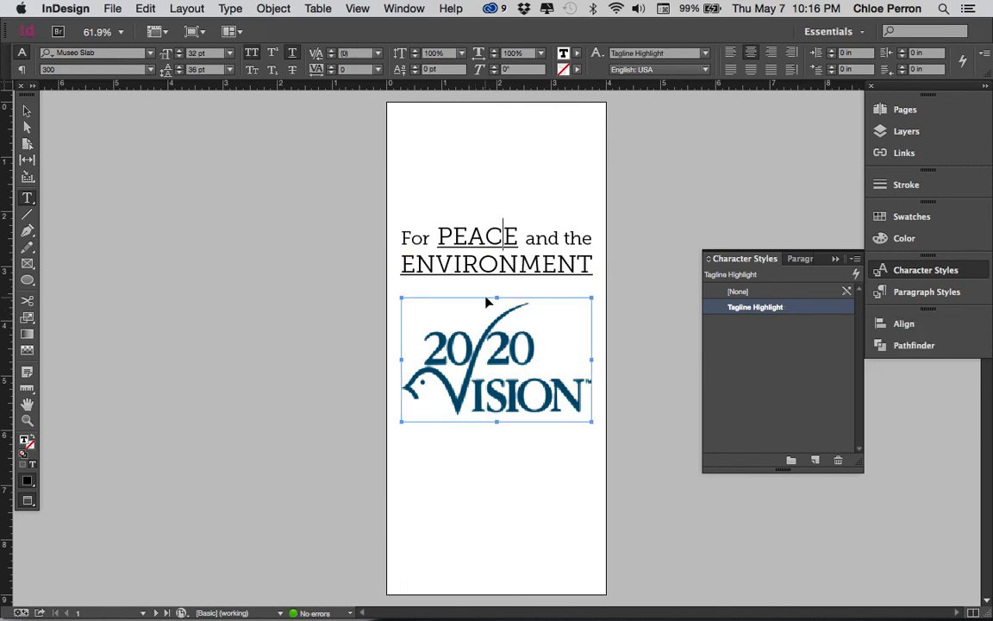
key(super+z)
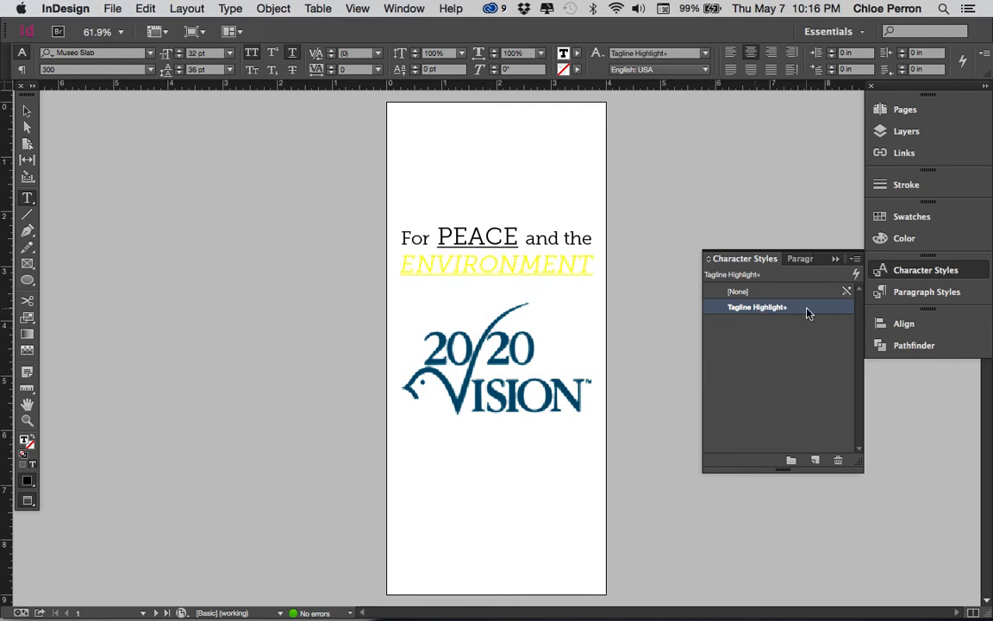
right_click(807, 310)
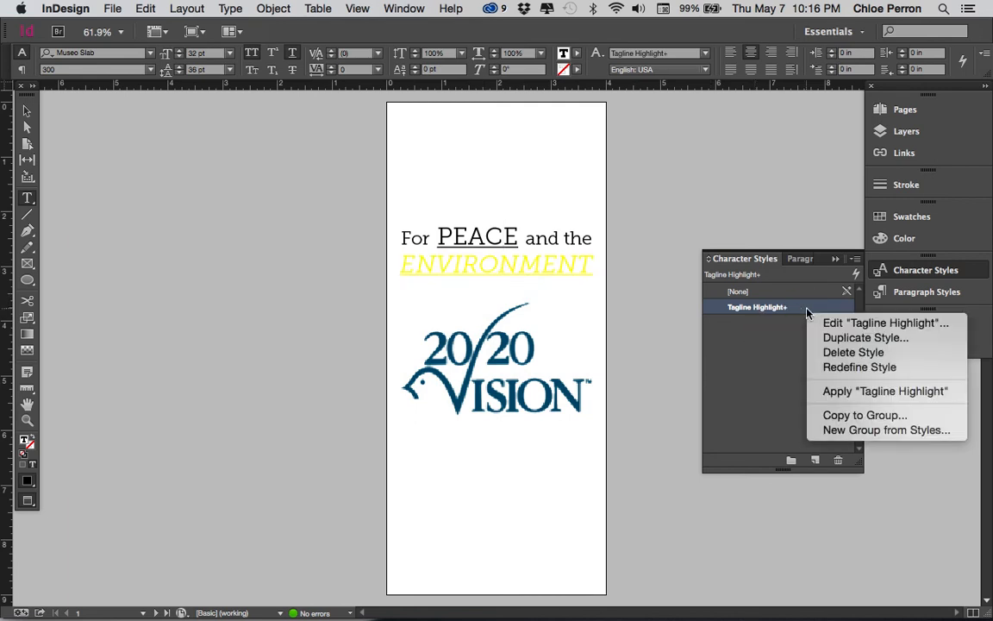
click(846, 402)
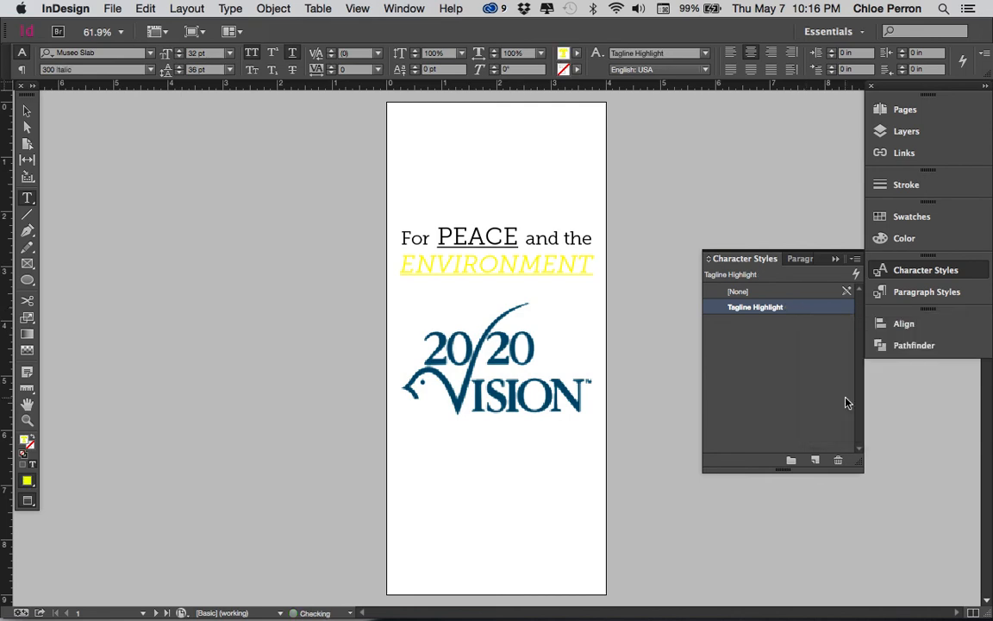
click(484, 241)
right_click(798, 315)
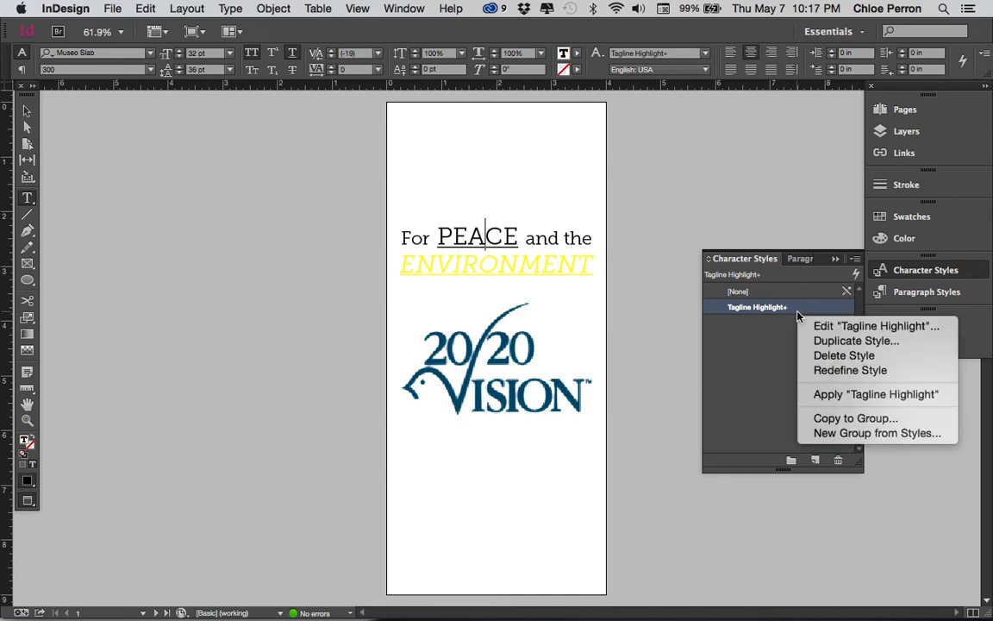
click(821, 394)
click(800, 258)
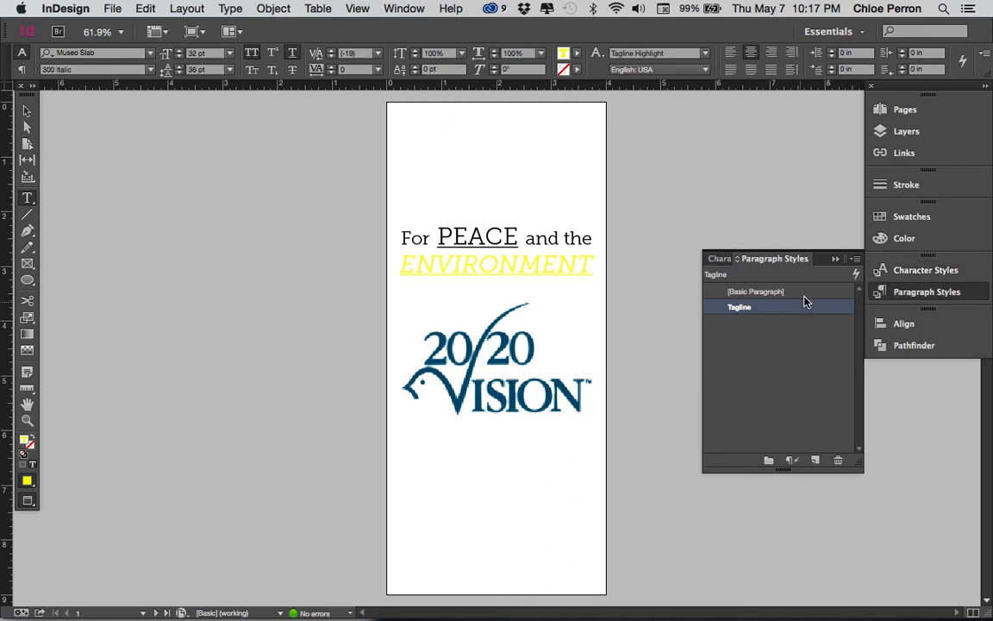
click(719, 259)
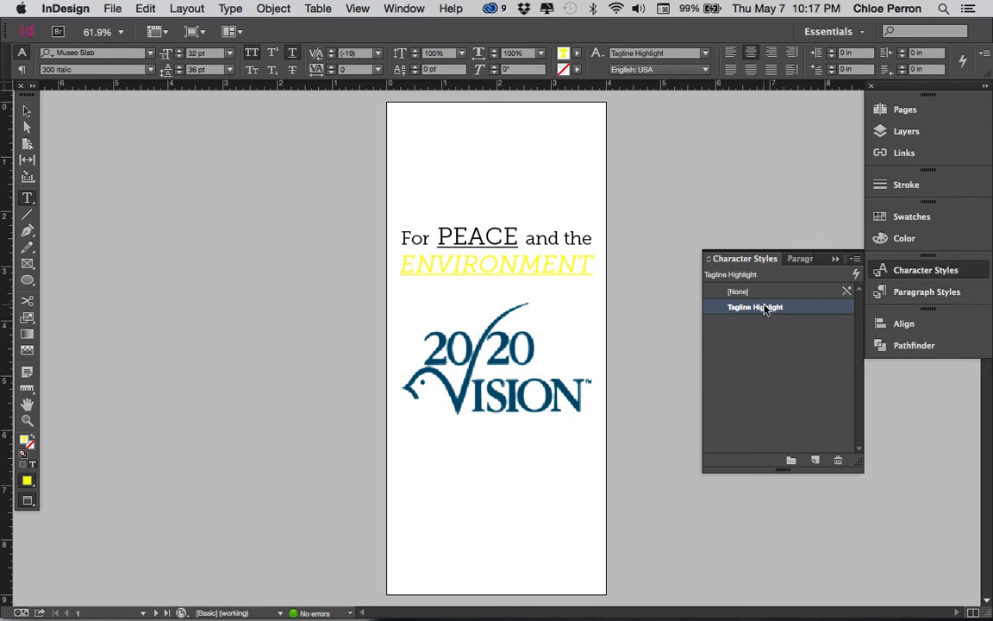
drag(437, 233, 436, 265)
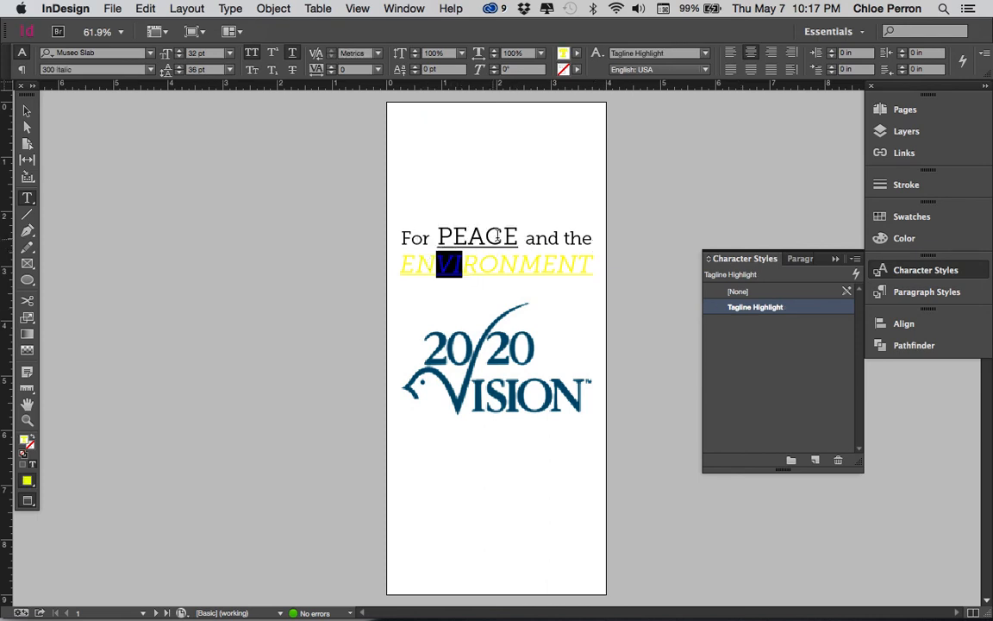
drag(520, 235, 438, 238)
right_click(794, 307)
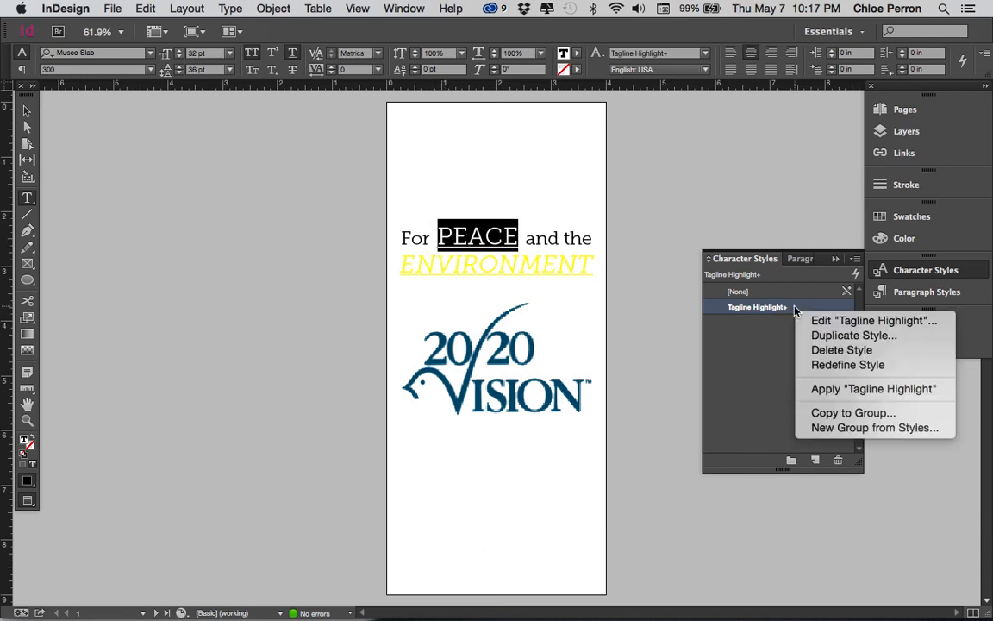
click(828, 392)
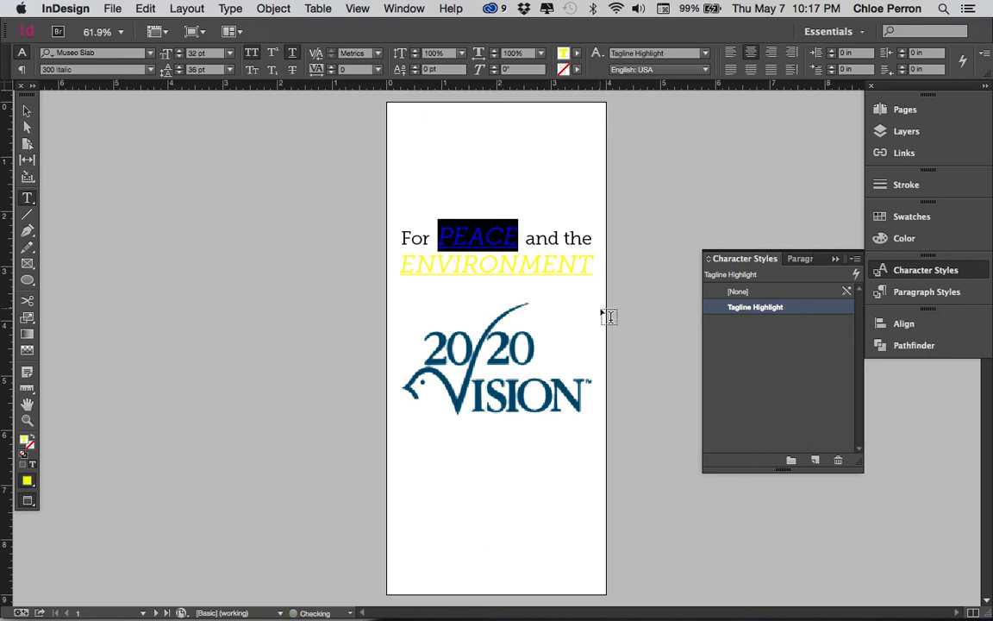
click(512, 182)
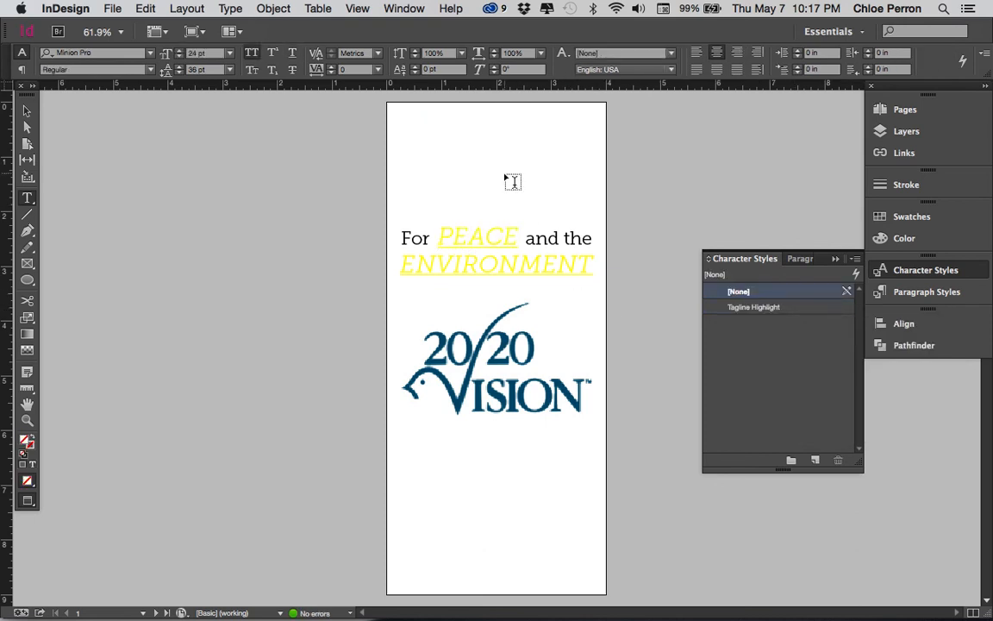
double_click(500, 236)
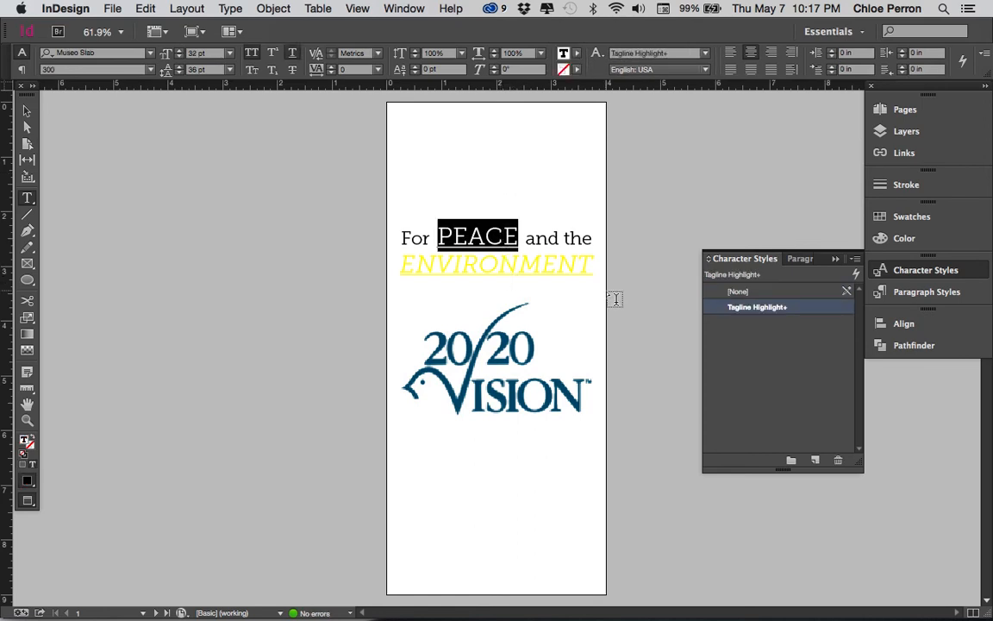
- Redefine Tagline Highlight from PEACE's black underlined formatting, then switch to the Brochure Copy Deck
right_click(738, 310)
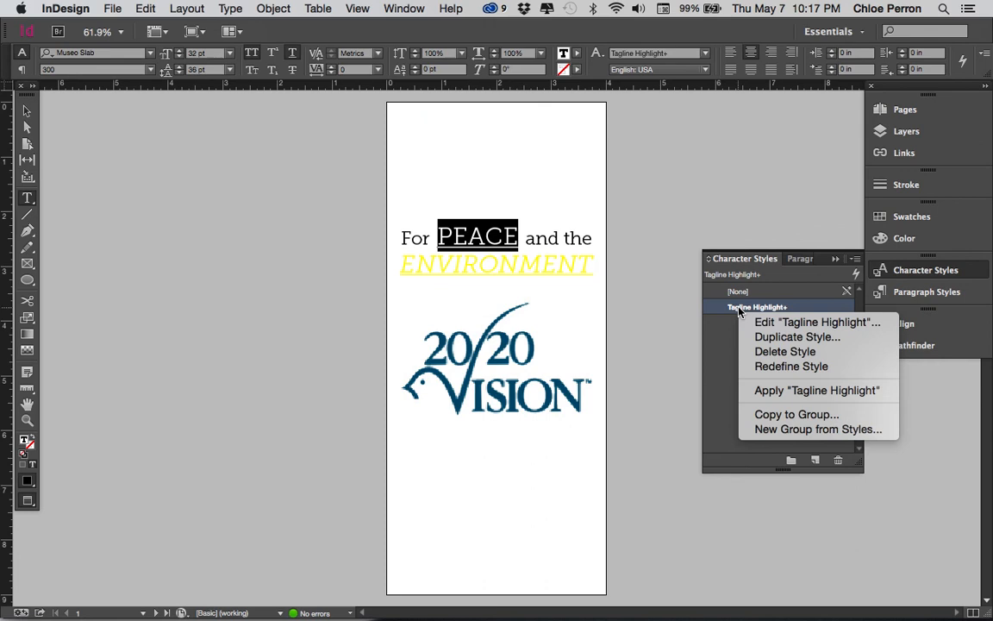
click(759, 368)
click(589, 199)
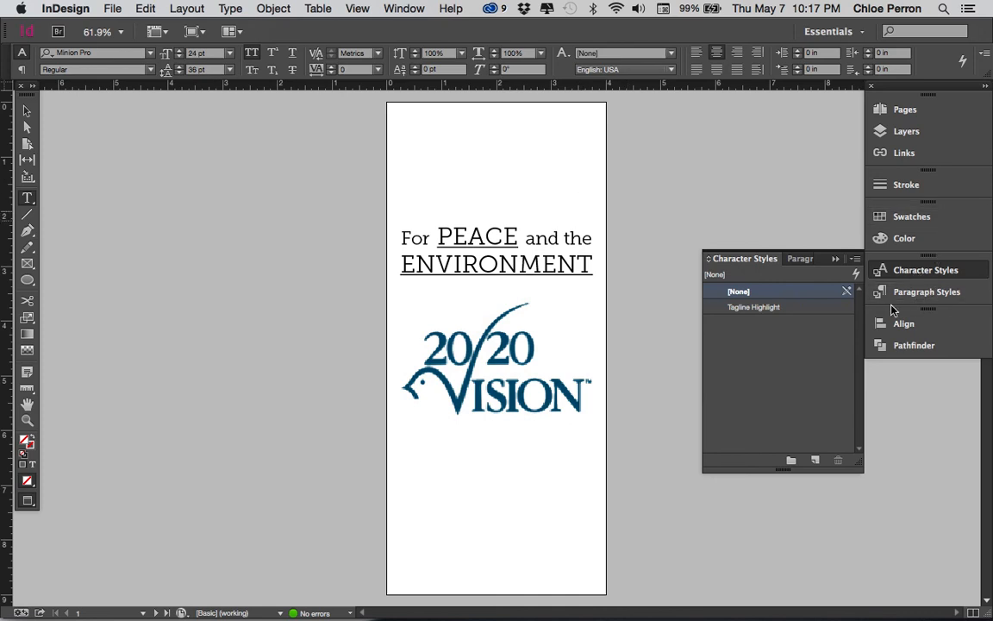
key(super+grave)
- Switch to the assignment instructions and scroll through its 17-item brochure checklist
scroll(500, 409, up, 5)
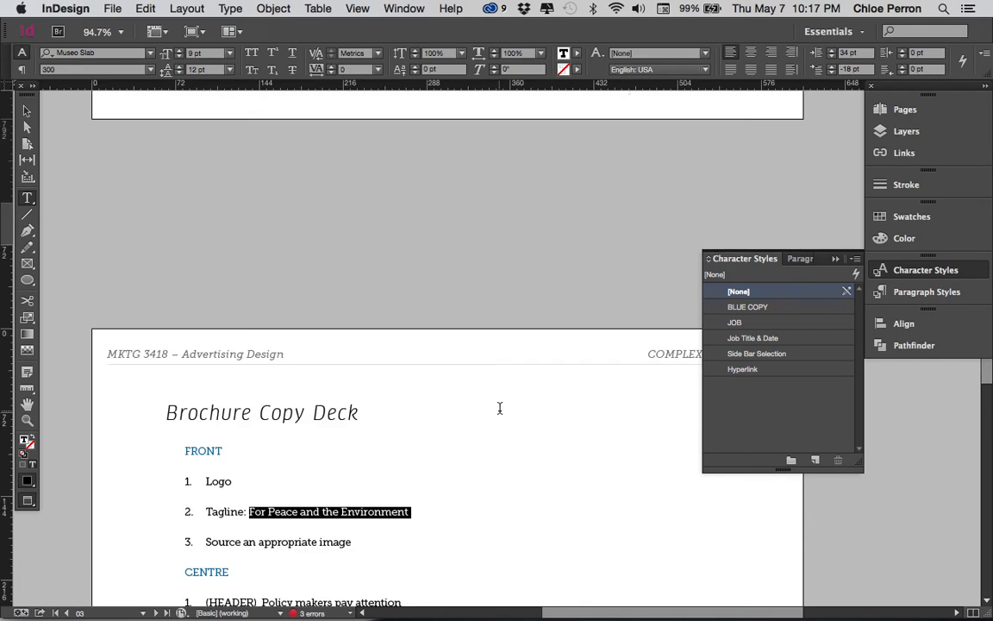
key(super+grave)
key(super+grave)
scroll(500, 407, down, 2)
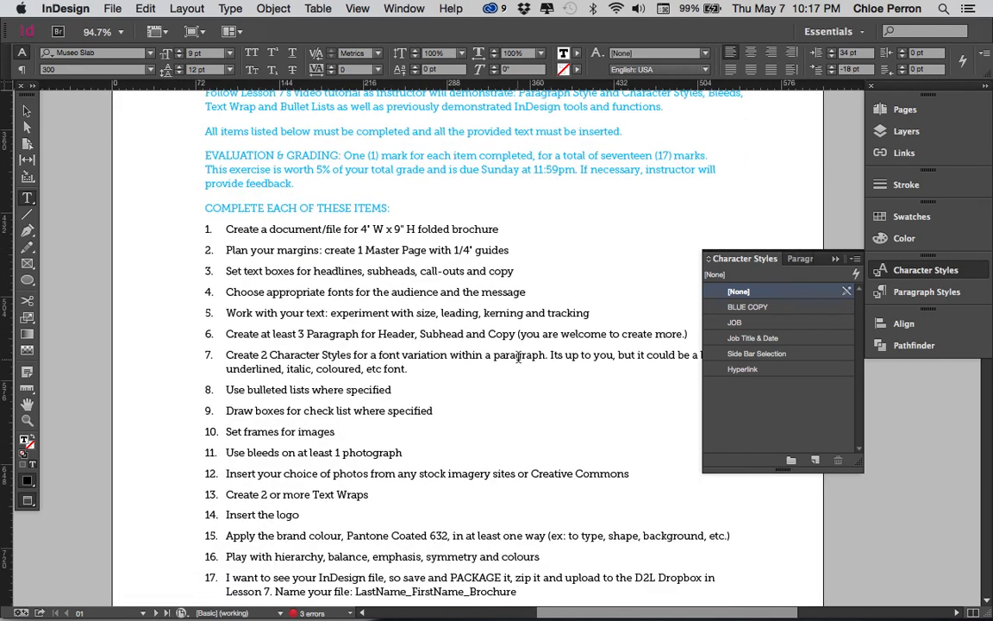
scroll(478, 354, down, 1)
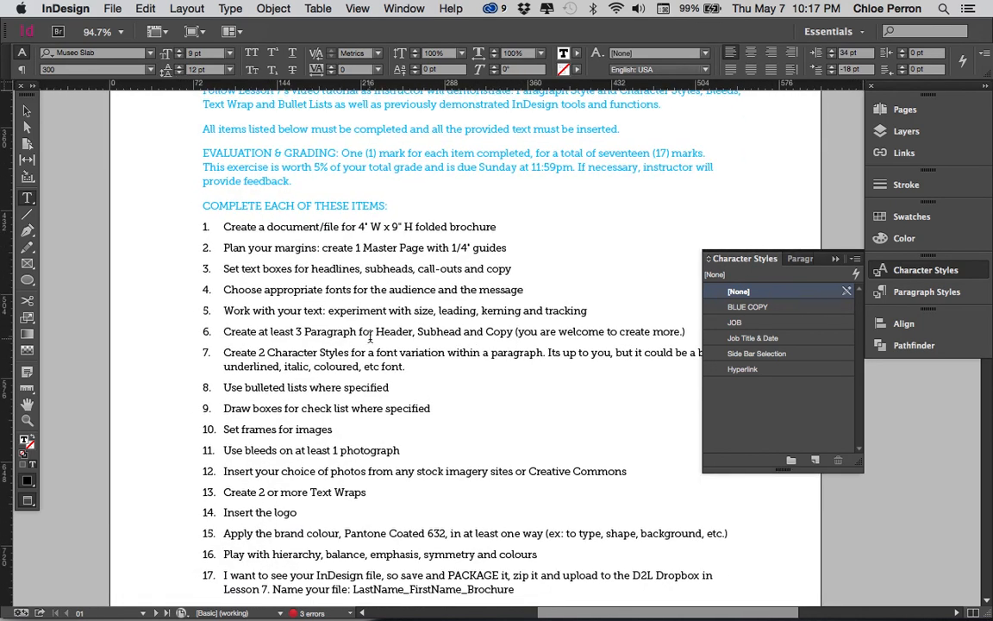
scroll(371, 338, down, 2)
drag(380, 301, 483, 303)
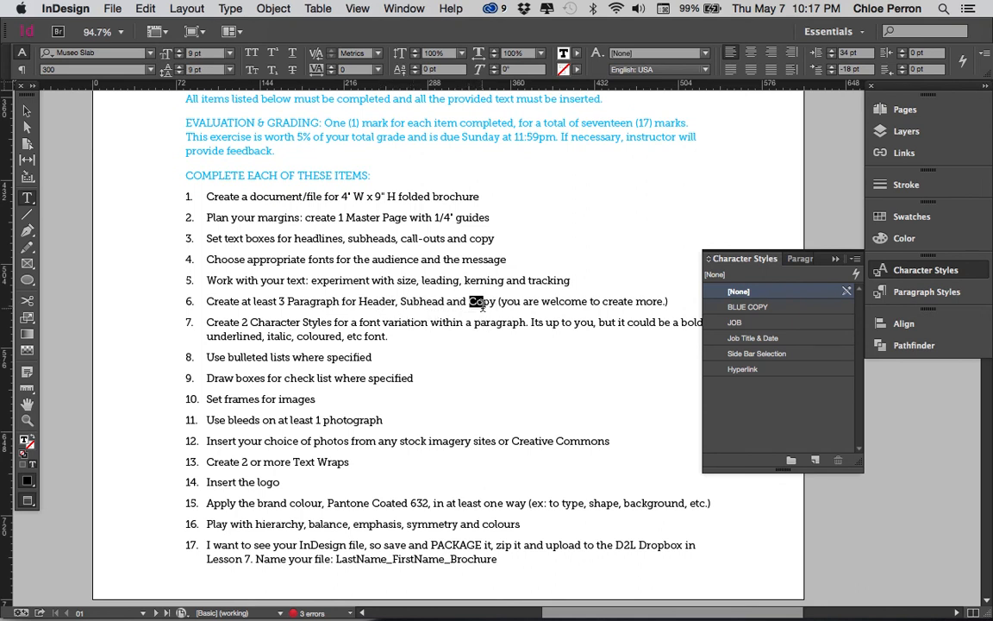
drag(368, 301, 381, 301)
click(424, 303)
scroll(381, 306, down, 3)
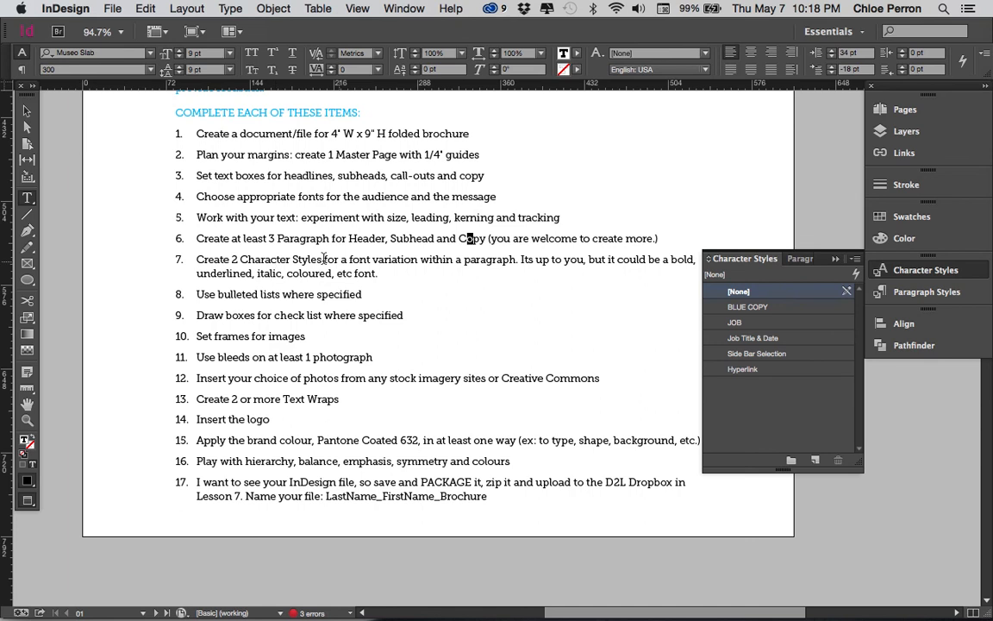
scroll(428, 264, down, 2)
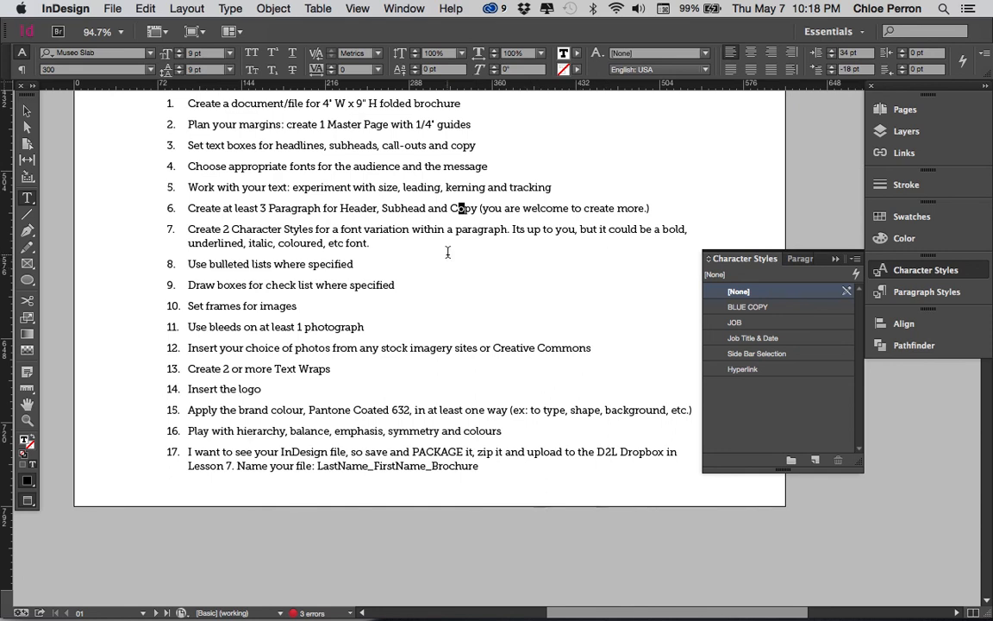
key(super)
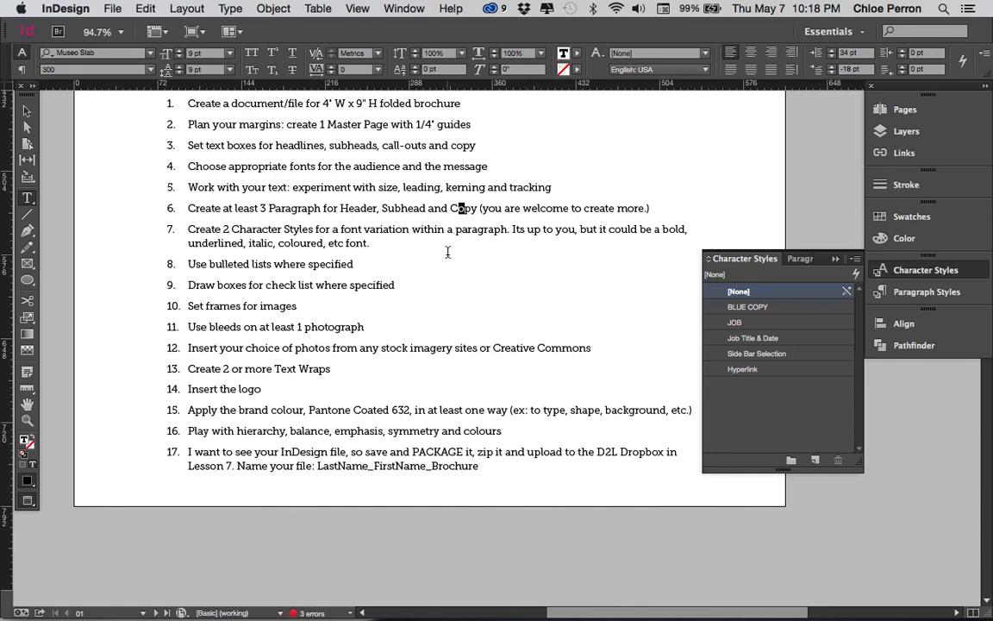